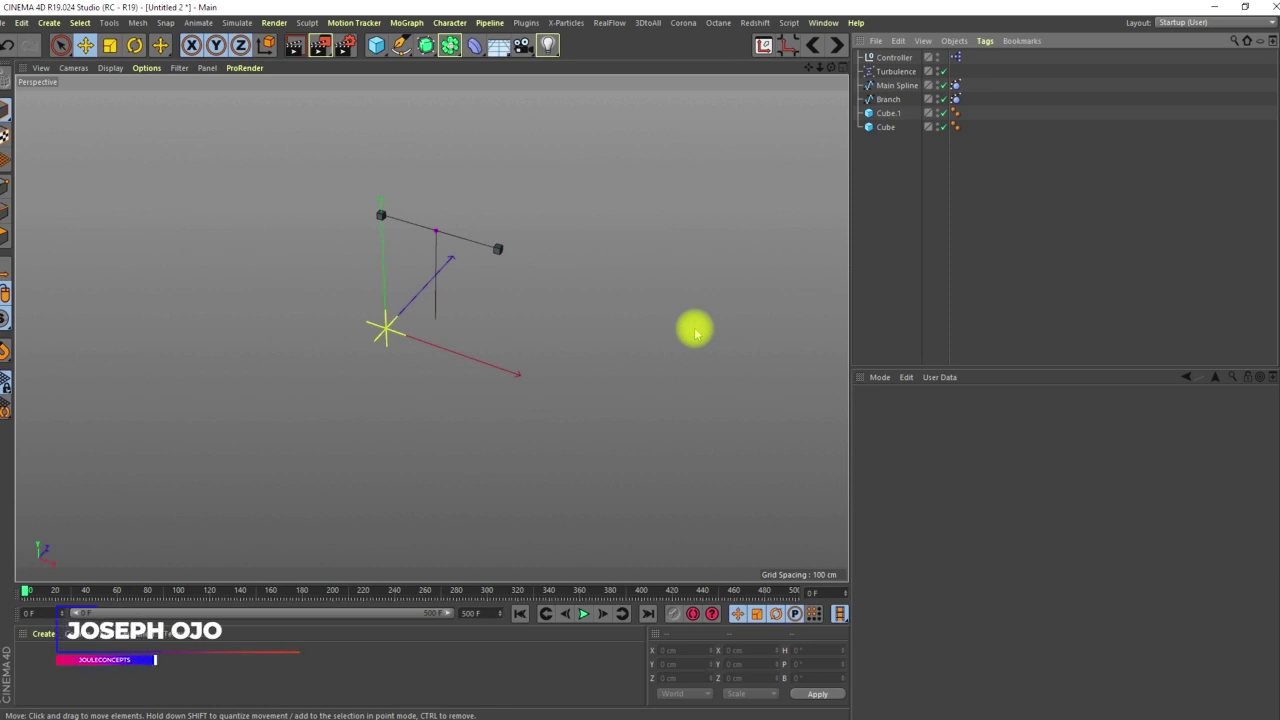
- Play the spline dynamics simulation twice to check how the branch follows the main spline, and return to frame 0
{"action": "right_click_drag", "start_coordinate": [438, 178], "coordinate": [437, 93], "text": "alt"}
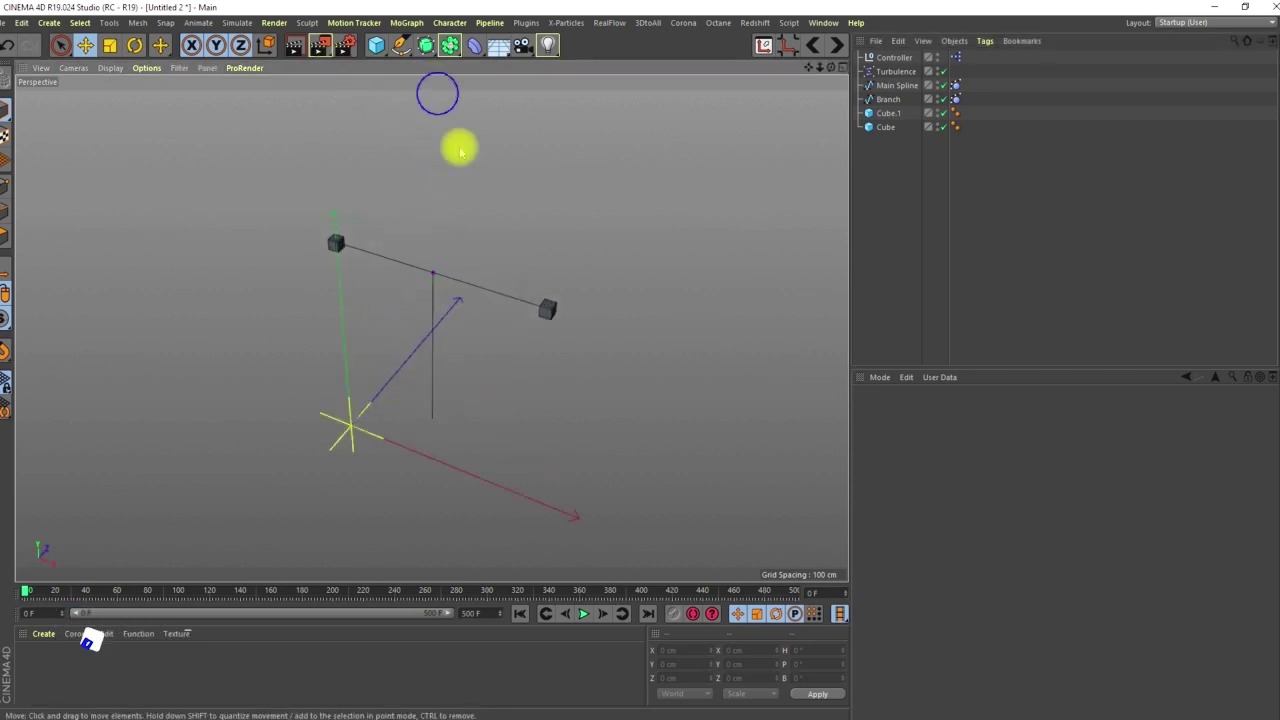
{"action": "mouse_move", "coordinate": [423, 206]}
{"action": "middle_mouse_down", "text": "alt"}
{"action": "mouse_move", "coordinate": [411, 161]}
{"action": "mouse_move", "coordinate": [434, 198]}
{"action": "middle_mouse_up", "text": "alt"}
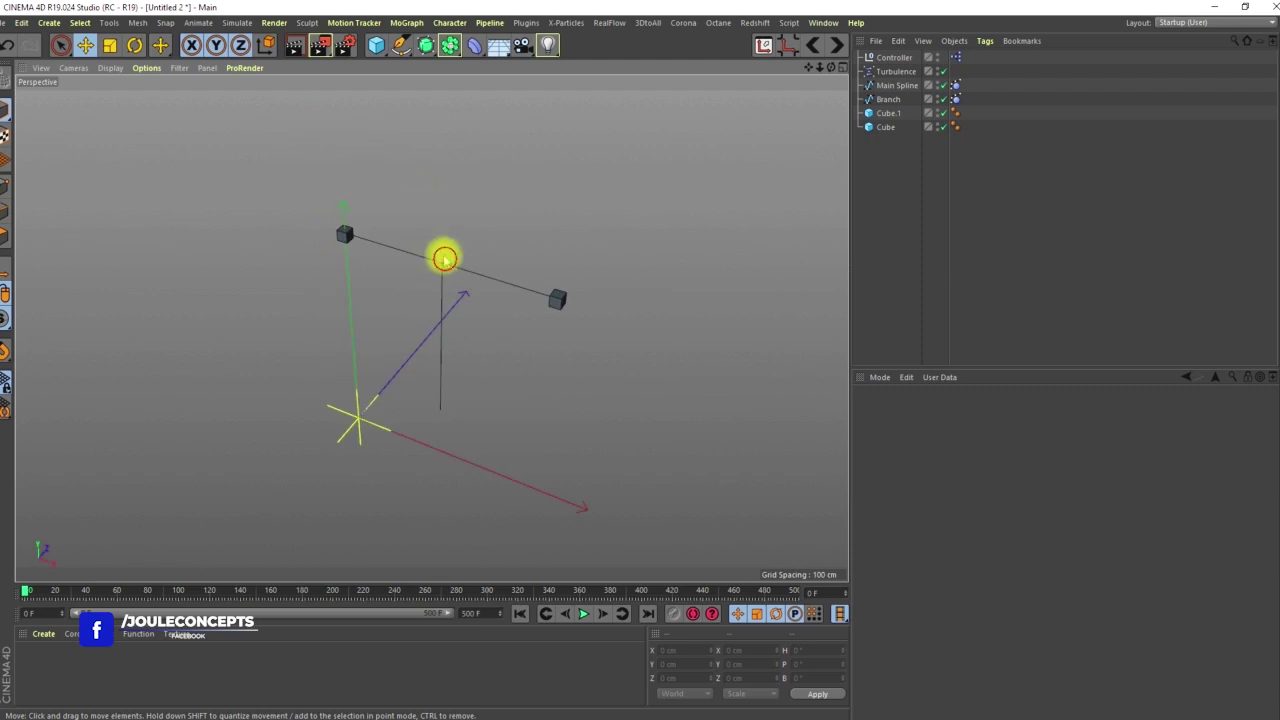
{"action": "left_click_drag", "start_coordinate": [444, 260], "coordinate": [475, 272], "text": "alt"}
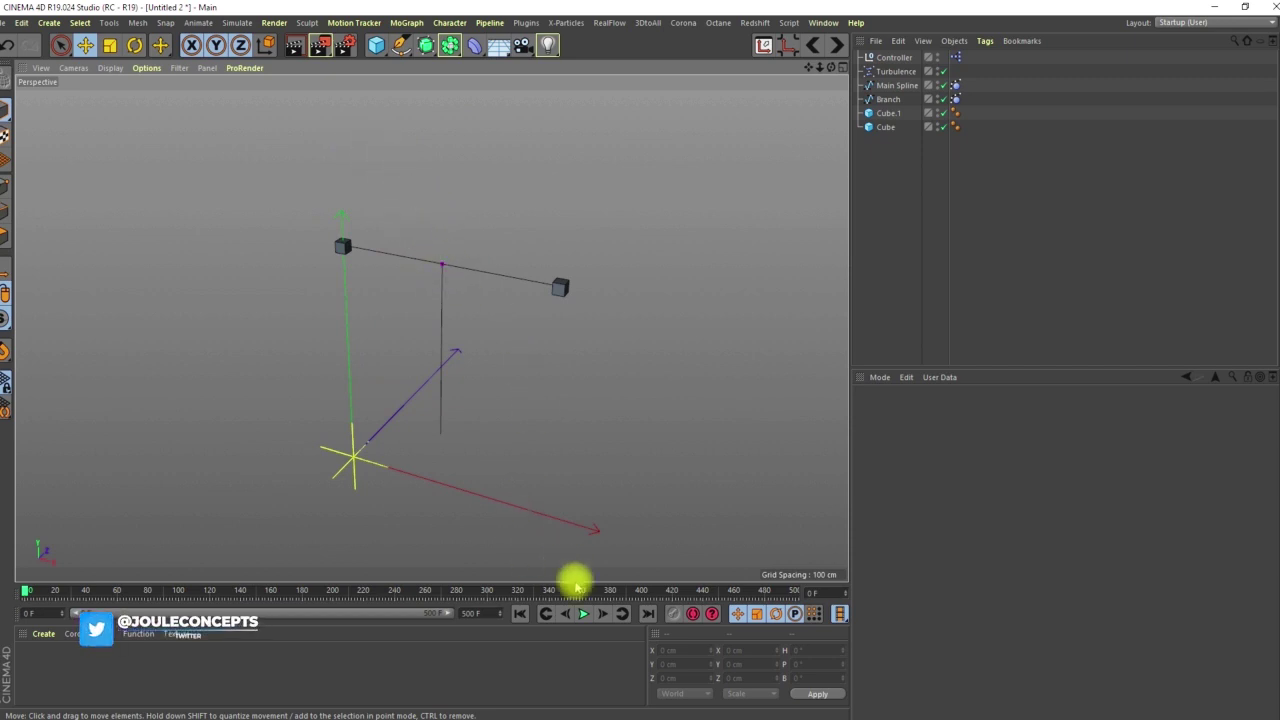
{"action": "left_click", "coordinate": [583, 613]}
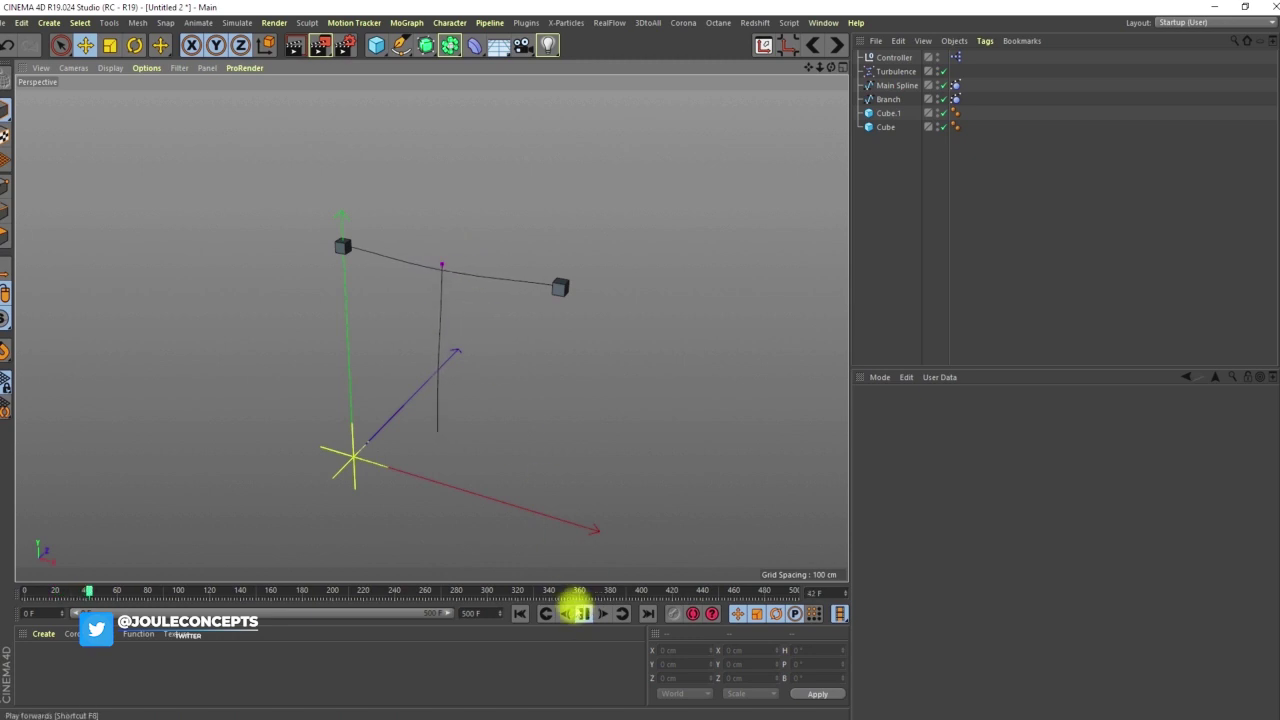
{"action": "left_click", "coordinate": [583, 613]}
{"action": "left_click", "coordinate": [520, 613]}
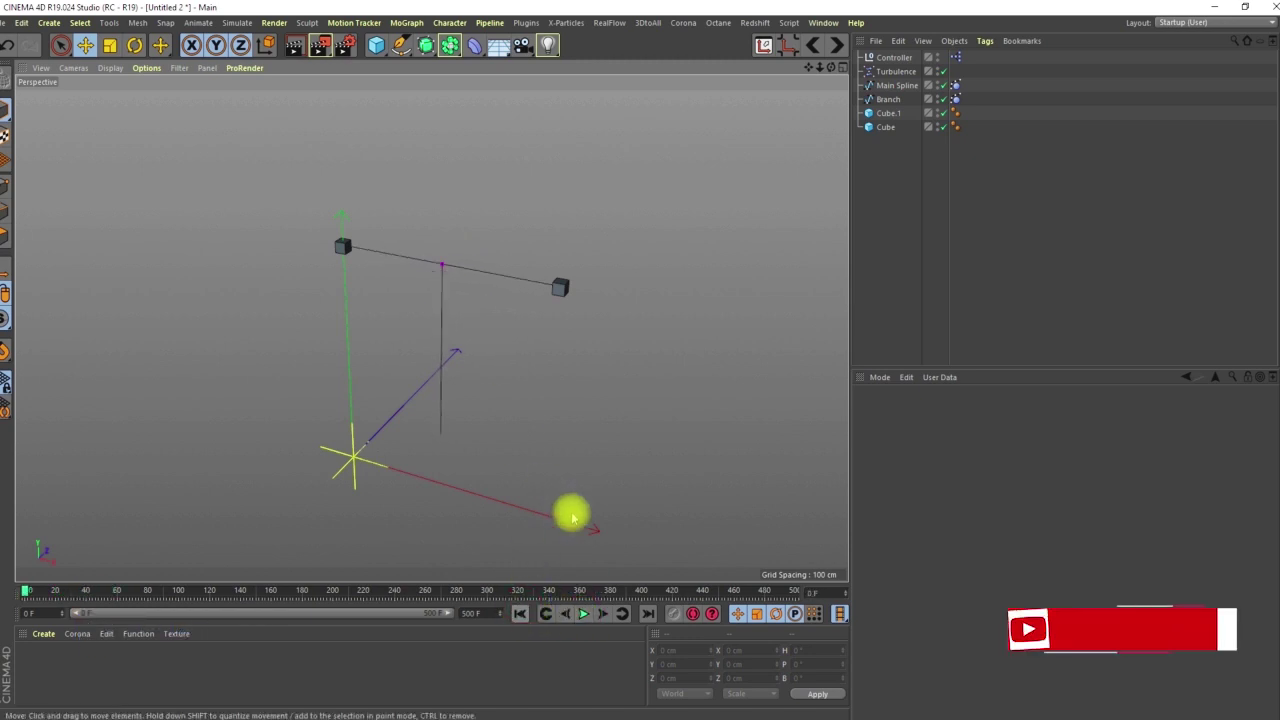
{"action": "left_click", "coordinate": [583, 612]}
{"action": "left_click", "coordinate": [583, 610]}
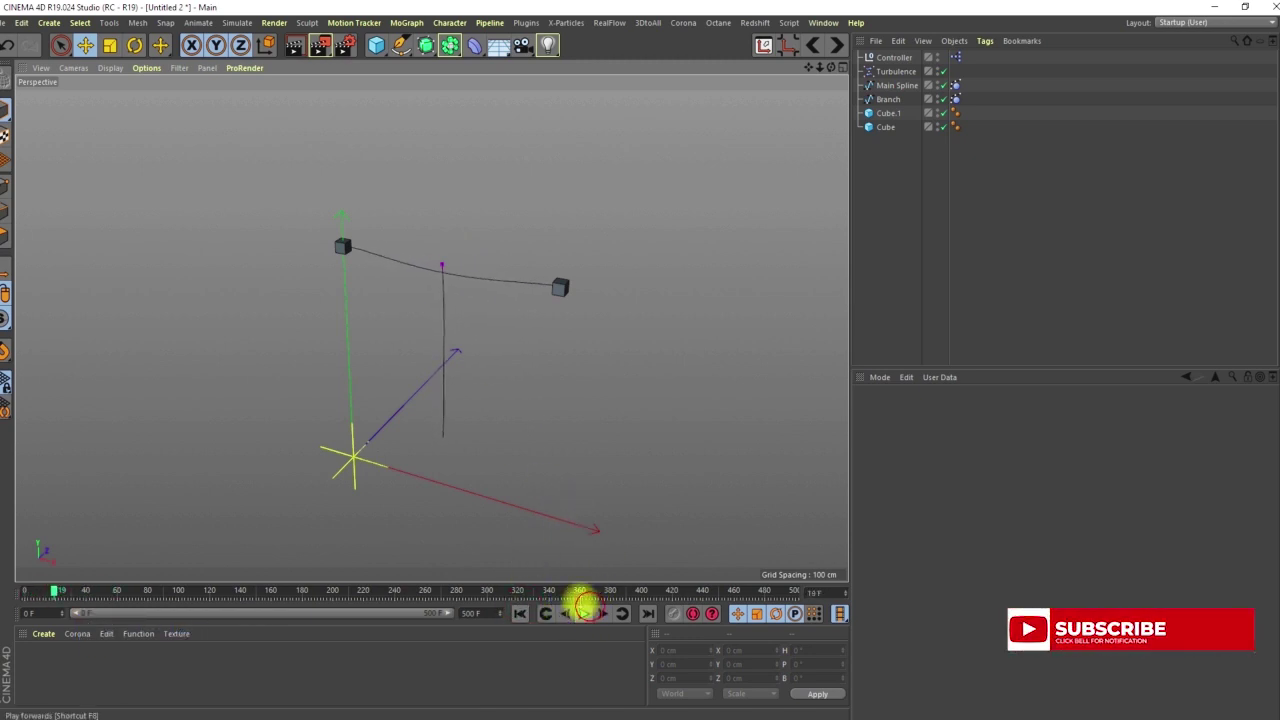
{"action": "left_click", "coordinate": [520, 613]}
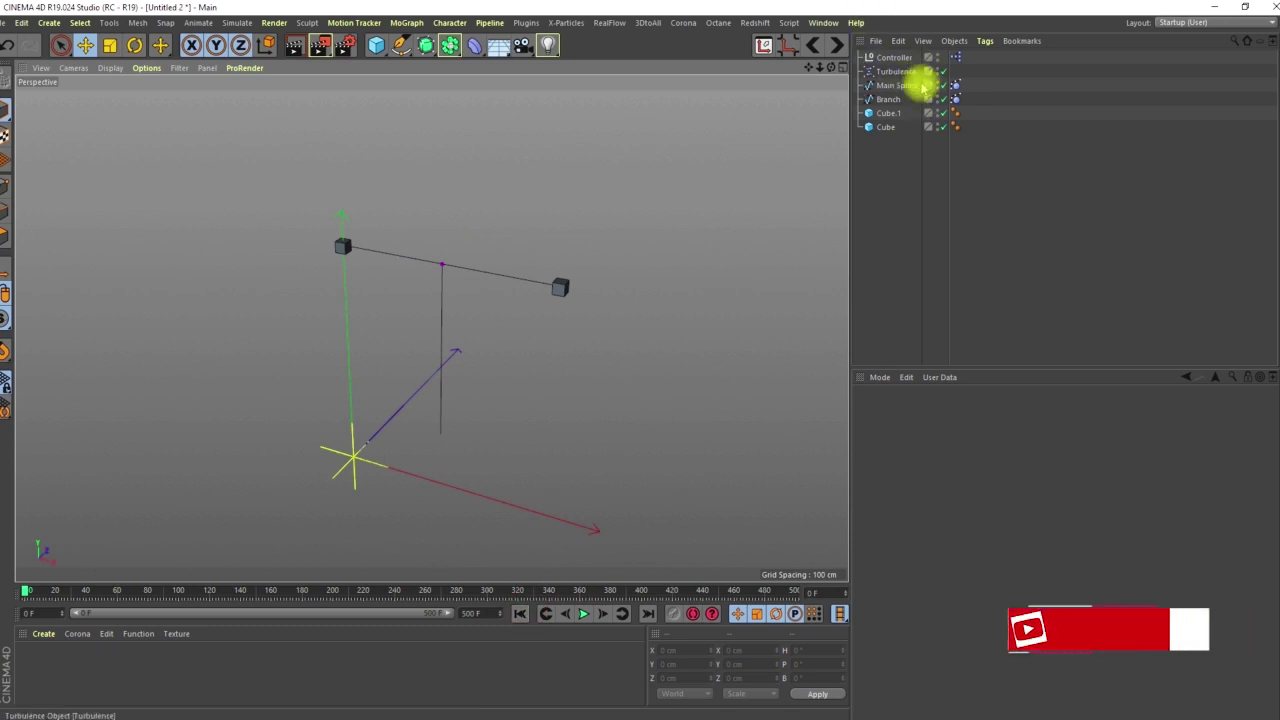
- Open the Controller's XPresso graph and delete the lower chain of Branch, Point and Object nodes
{"action": "mouse_move", "coordinate": [438, 278]}
{"action": "middle_mouse_down", "text": "alt"}
{"action": "mouse_move", "coordinate": [432, 247]}
{"action": "mouse_move", "coordinate": [440, 290]}
{"action": "middle_mouse_up", "text": "alt"}
{"action": "left_click_drag", "start_coordinate": [428, 243], "coordinate": [440, 250], "text": "alt"}
{"action": "right_click_drag", "start_coordinate": [414, 241], "coordinate": [431, 206], "text": "alt"}
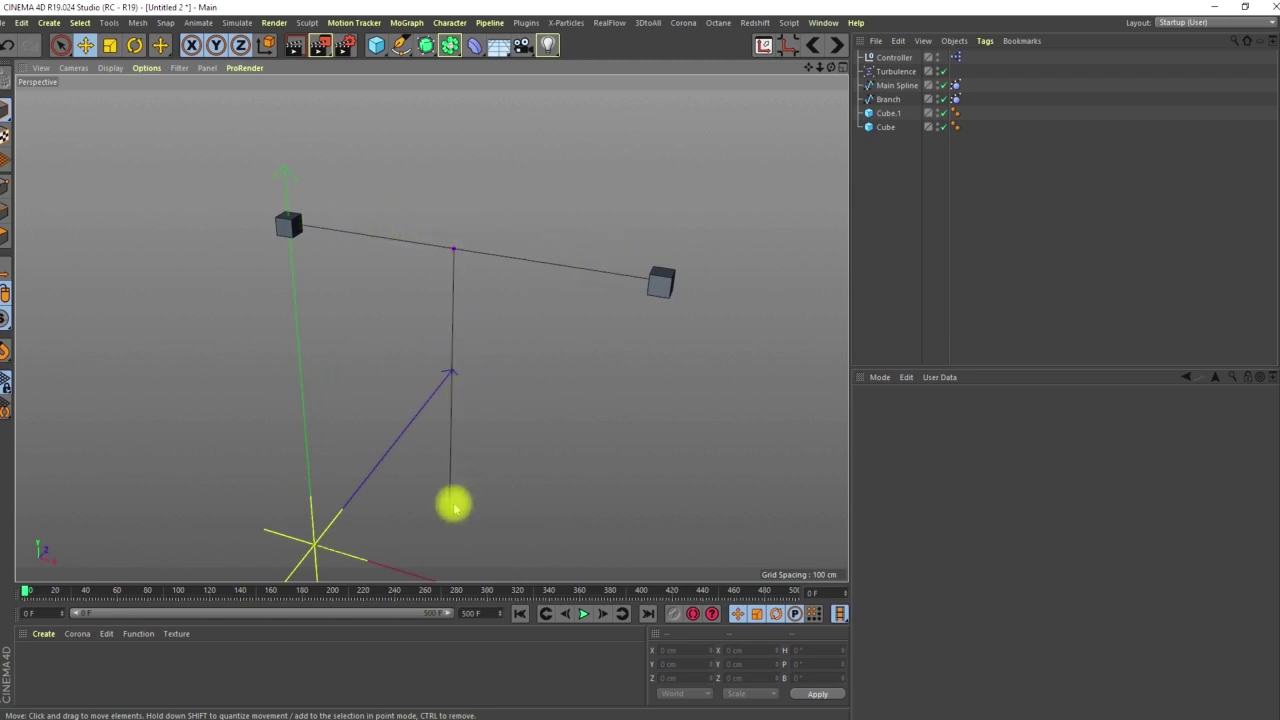
{"action": "middle_click_drag", "start_coordinate": [434, 366], "coordinate": [422, 306], "text": "alt"}
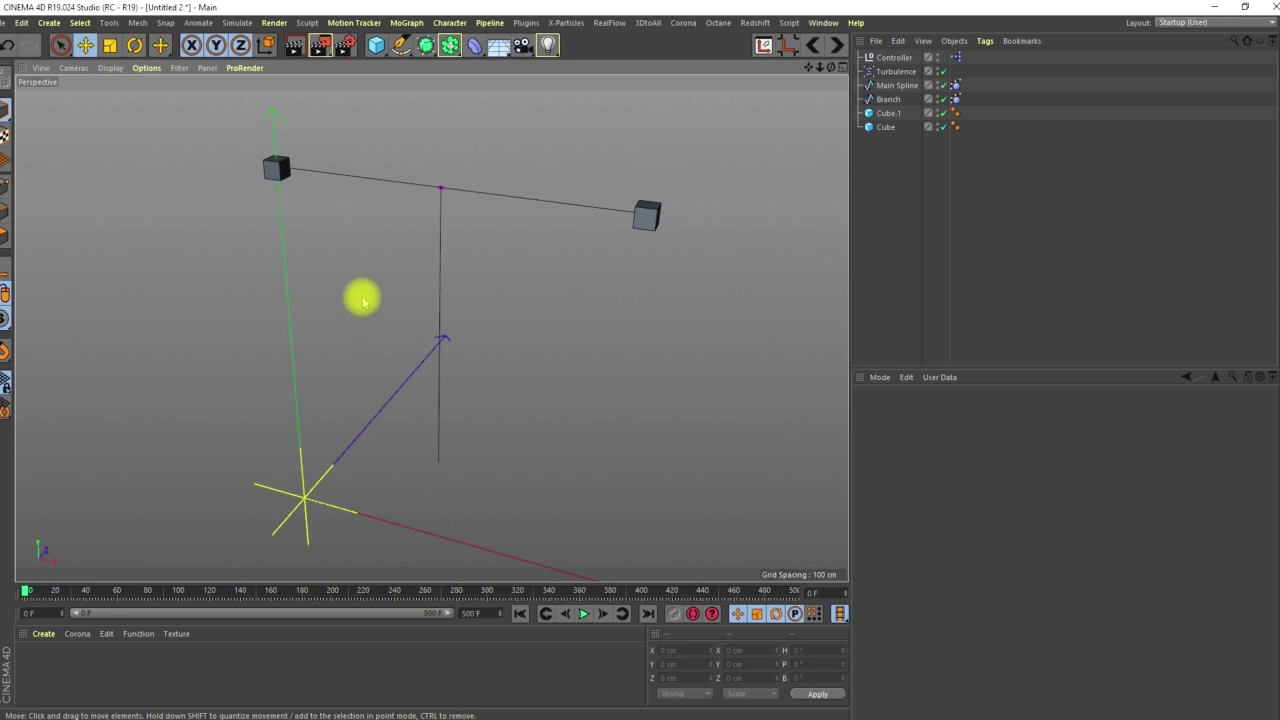
{"action": "left_click", "coordinate": [956, 58]}
{"action": "double_click", "coordinate": [956, 58]}
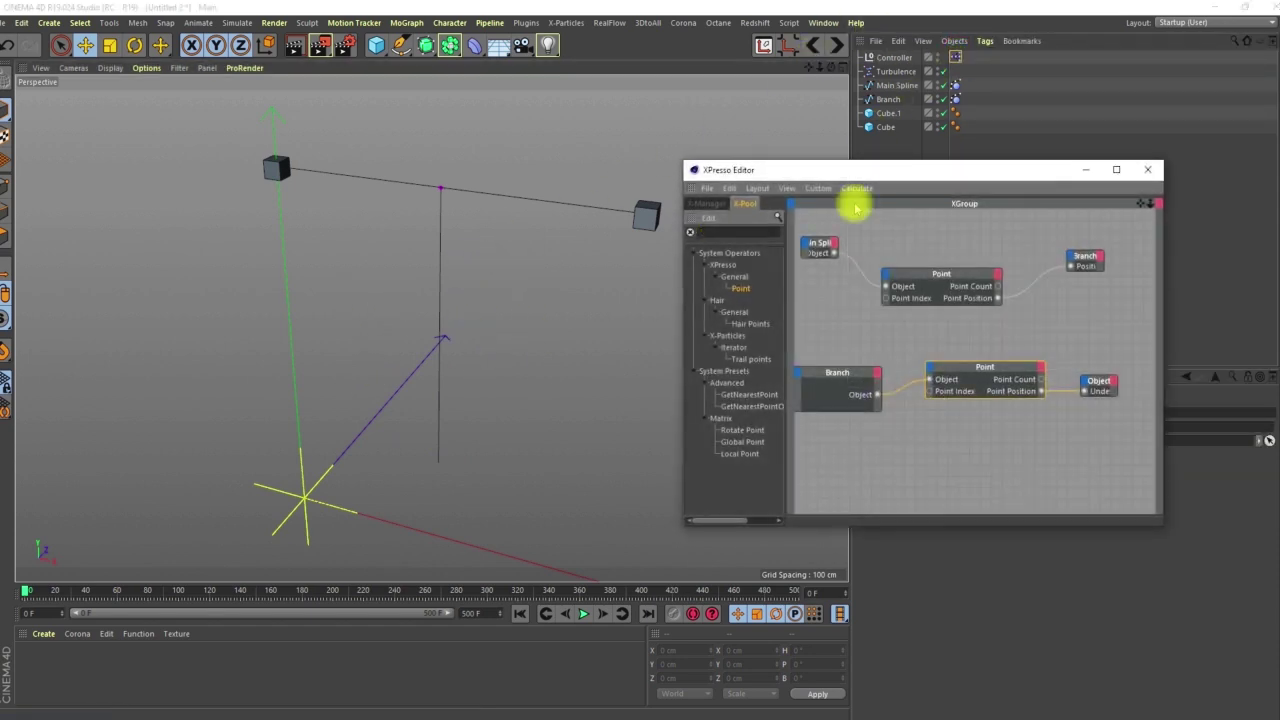
{"action": "left_click_drag", "start_coordinate": [900, 172], "coordinate": [654, 115]}
{"action": "left_click_drag", "start_coordinate": [826, 381], "coordinate": [601, 295]}
{"action": "key", "text": "Delete"}
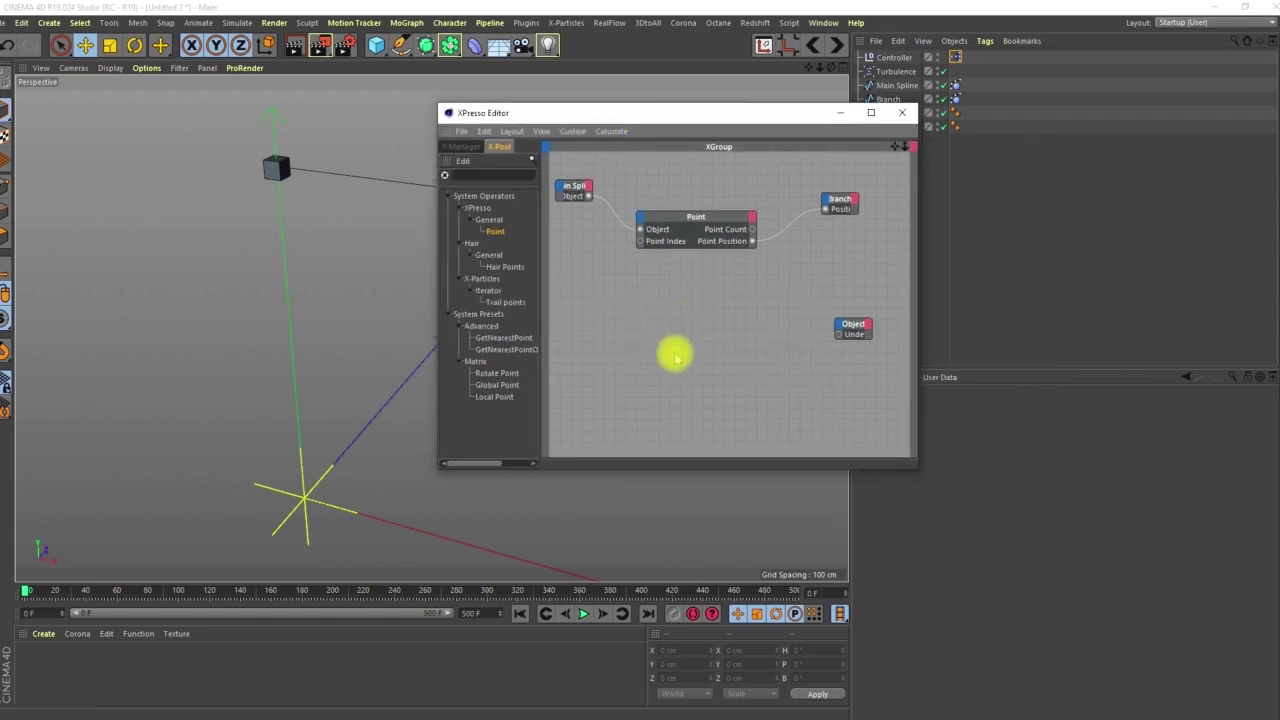
{"action": "left_click", "coordinate": [842, 331]}
{"action": "key", "text": "Delete"}
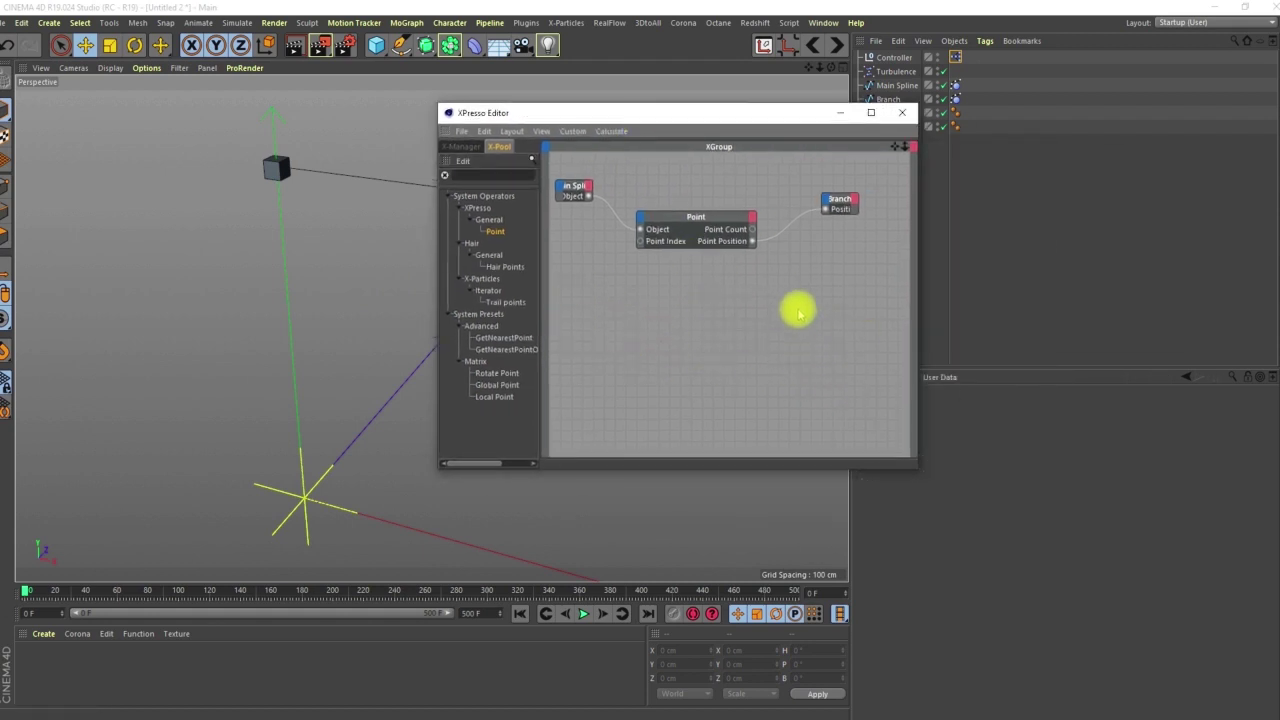
- Select the top point of the Branch spline in point mode, where it meets the main spline
{"action": "left_click_drag", "start_coordinate": [740, 128], "coordinate": [890, 255]}
{"action": "left_click_drag", "start_coordinate": [442, 261], "coordinate": [448, 202], "text": "alt"}
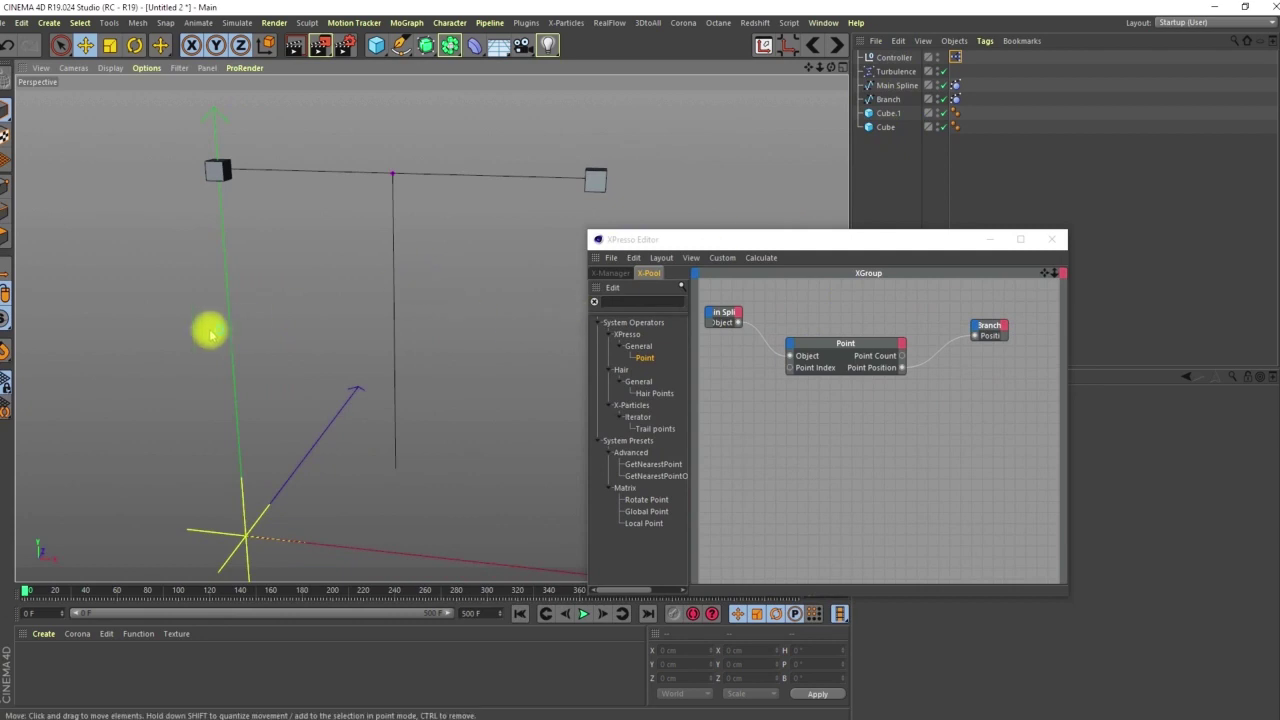
{"action": "left_click", "coordinate": [887, 99]}
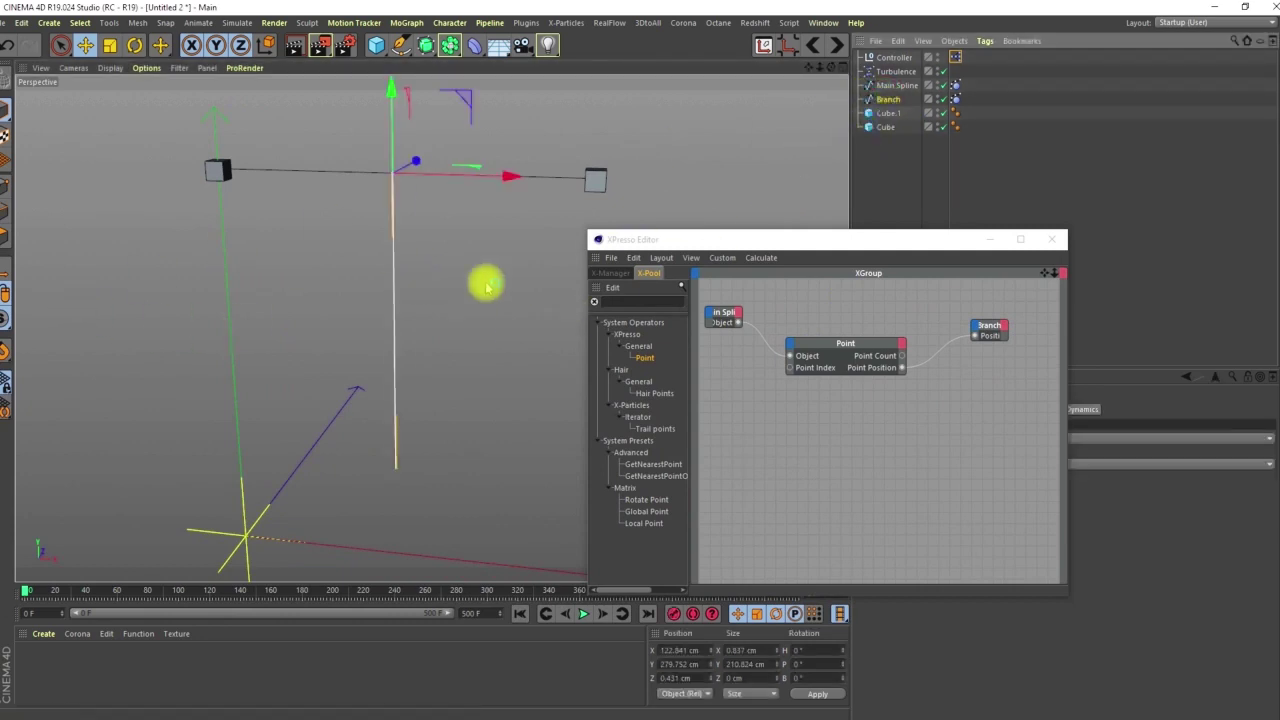
{"action": "left_click", "coordinate": [5, 188]}
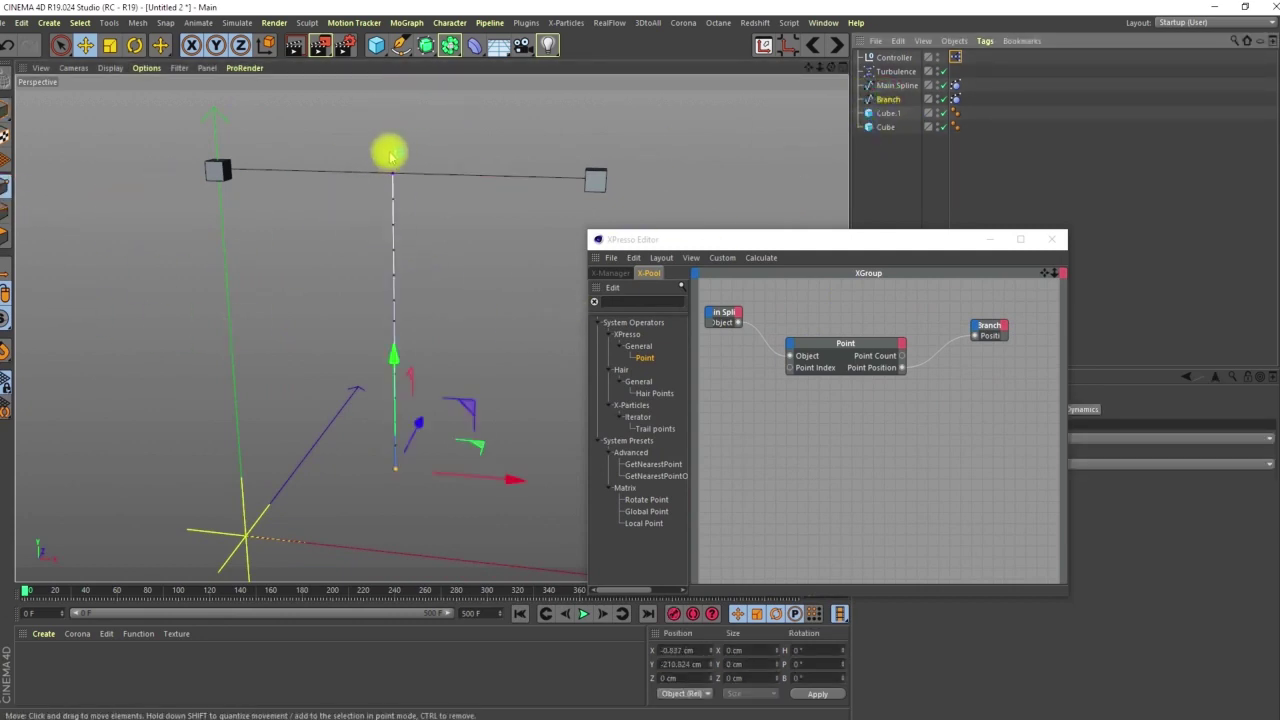
{"action": "scroll", "coordinate": [387, 157], "scroll_direction": "up", "scroll_amount": 2}
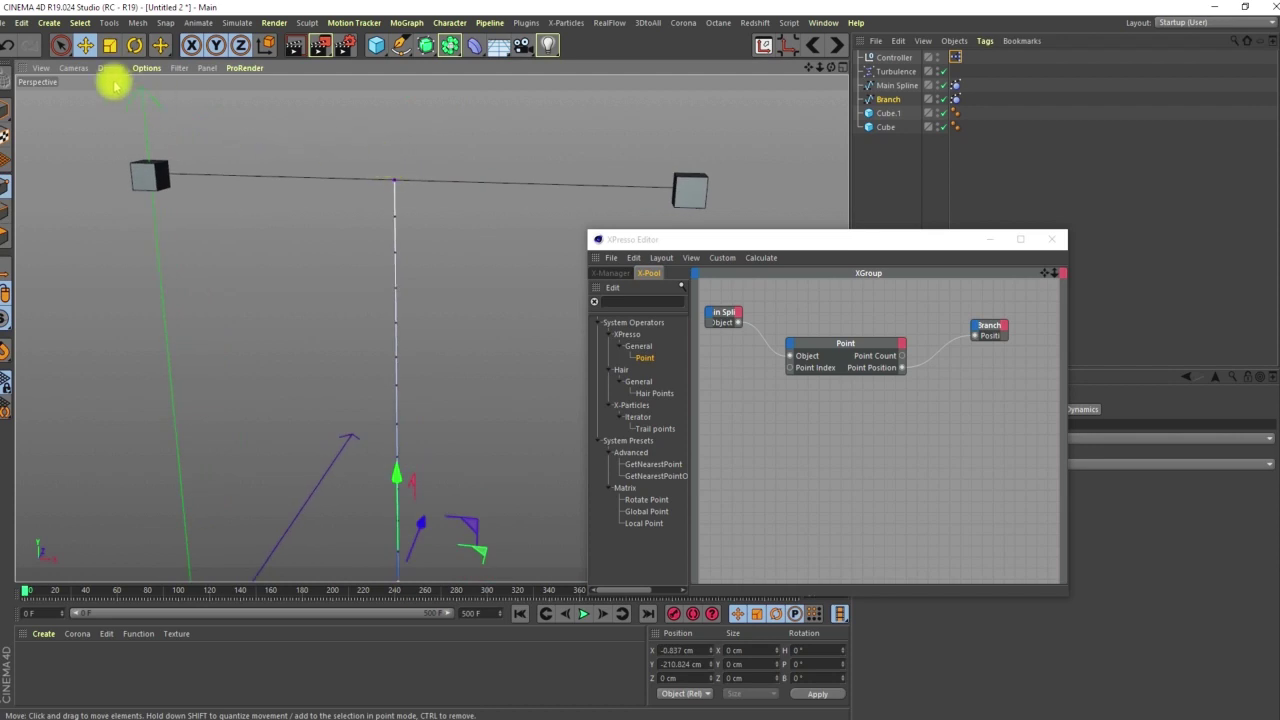
{"action": "left_click", "coordinate": [60, 45]}
{"action": "left_click", "coordinate": [390, 181]}
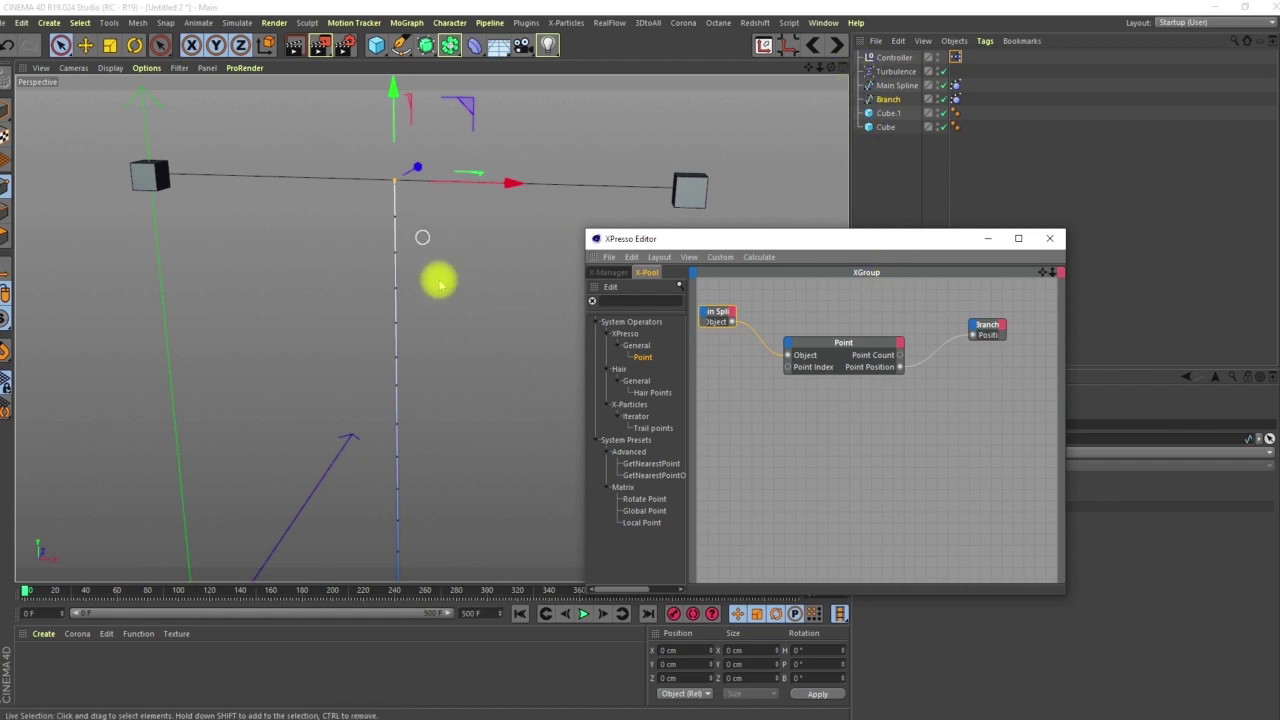
- Play the simulation to examine how the branch's top point follows the main spline, and return to frame 0
{"action": "left_click", "coordinate": [583, 613]}
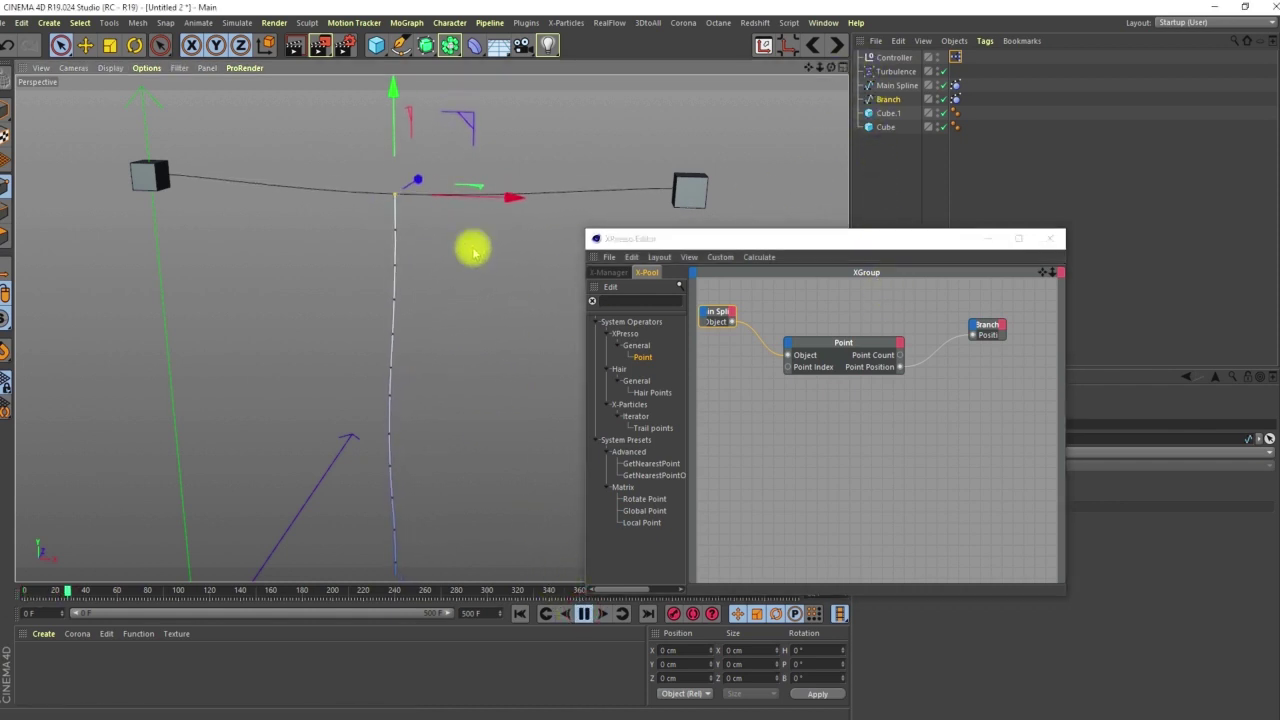
{"action": "left_click_drag", "start_coordinate": [806, 242], "coordinate": [861, 230]}
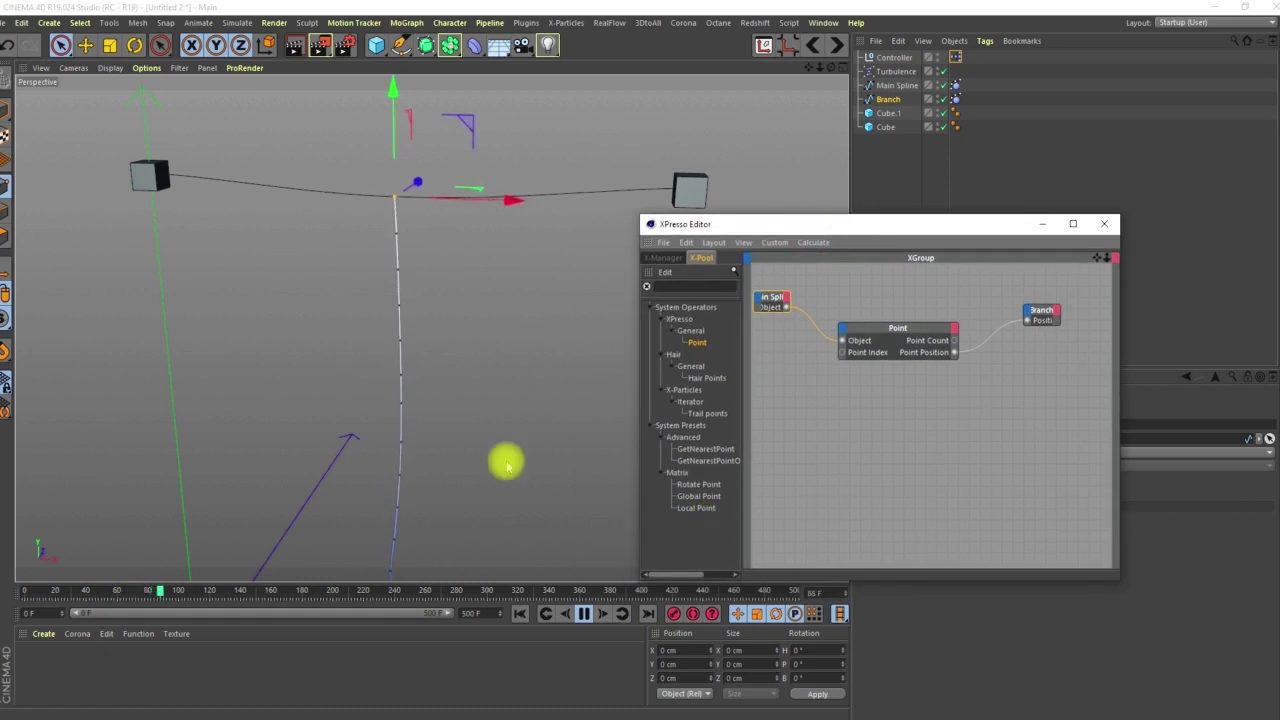
{"action": "right_click_drag", "start_coordinate": [408, 282], "coordinate": [383, 322], "text": "alt"}
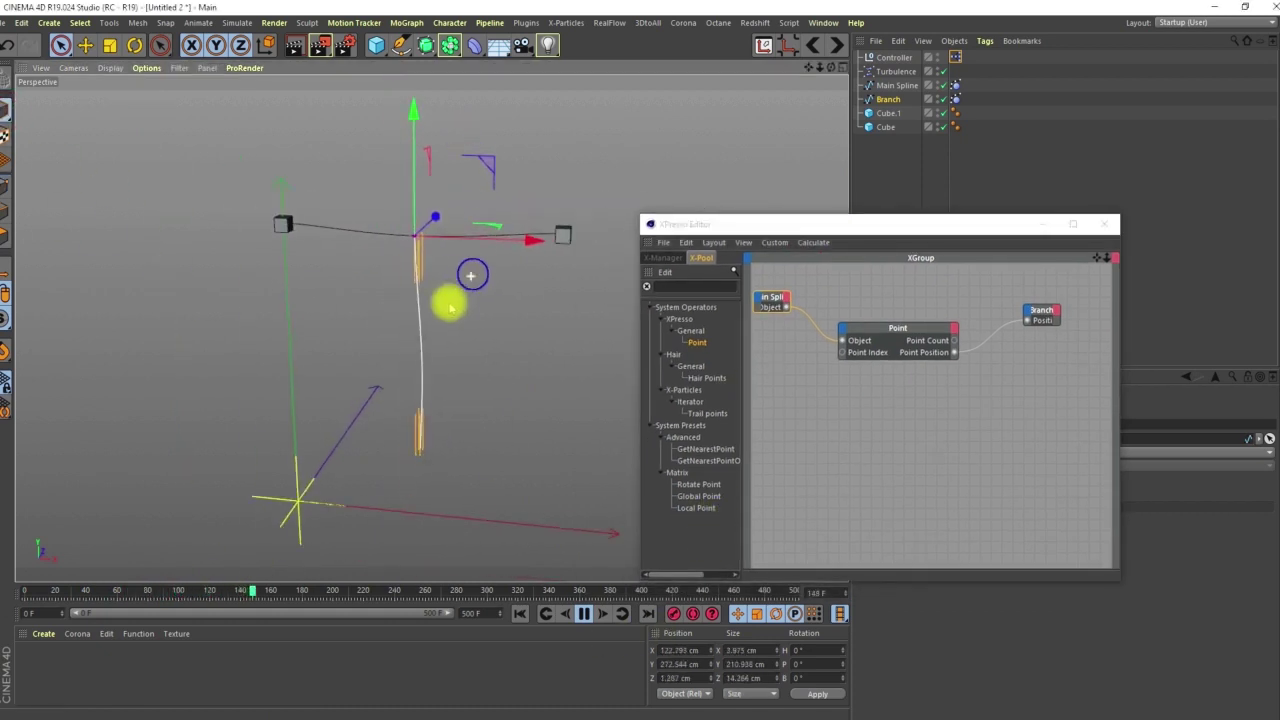
{"action": "left_click", "coordinate": [980, 178]}
{"action": "left_click_drag", "start_coordinate": [408, 254], "coordinate": [383, 263], "text": "alt"}
{"action": "right_click_drag", "start_coordinate": [380, 250], "coordinate": [423, 209], "text": "alt"}
{"action": "left_click", "coordinate": [584, 613]}
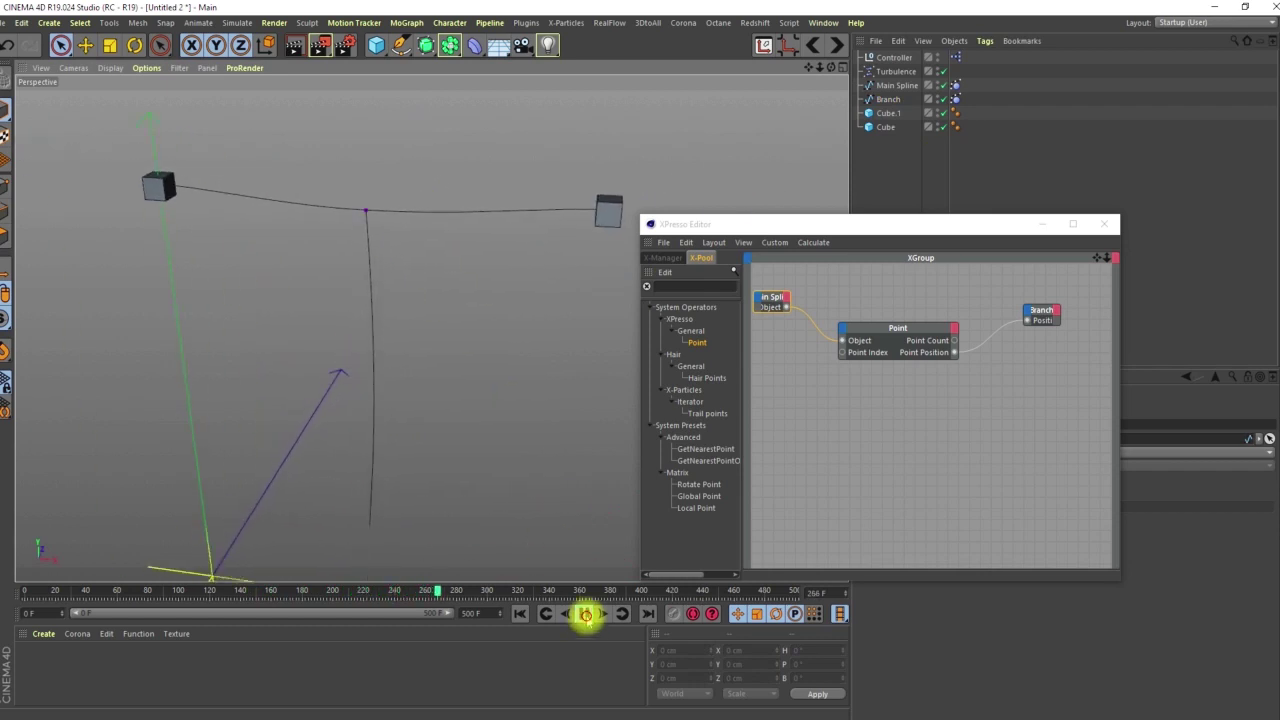
{"action": "left_click", "coordinate": [520, 613]}
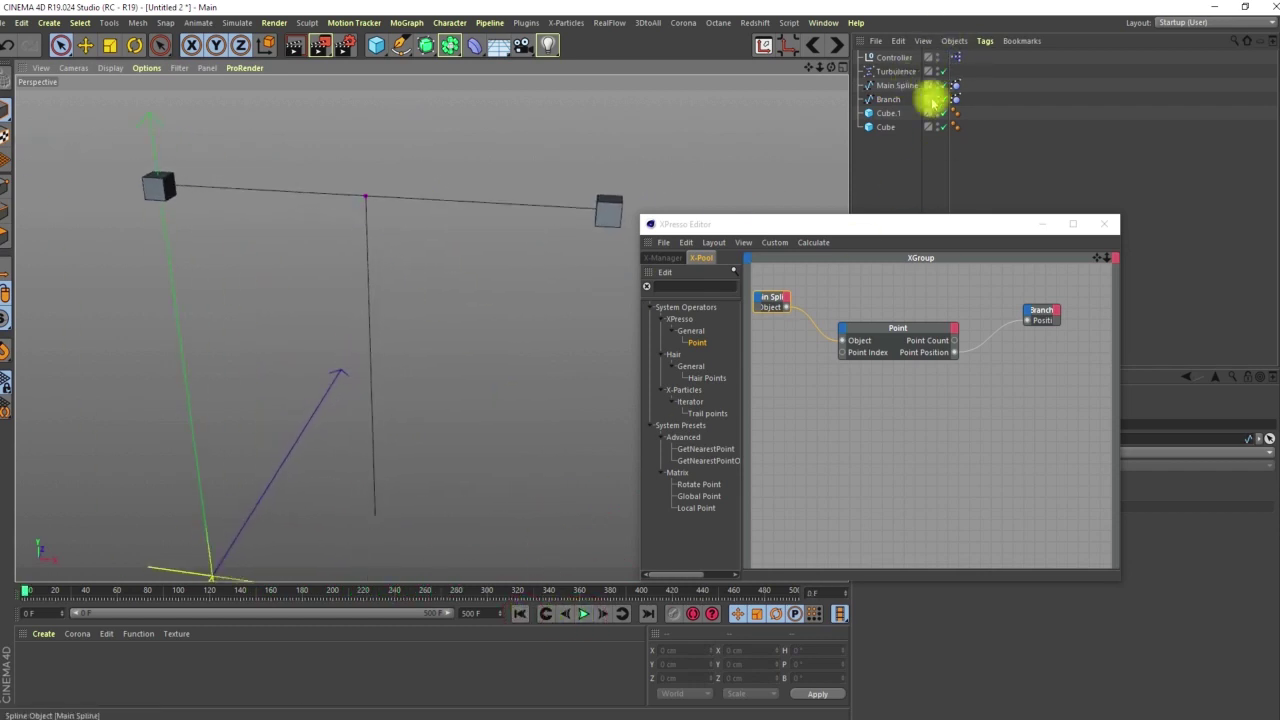
- Try placing Branch above Main Spline in the object order, test the simulation, and return to frame 0
{"action": "left_click", "coordinate": [889, 101]}
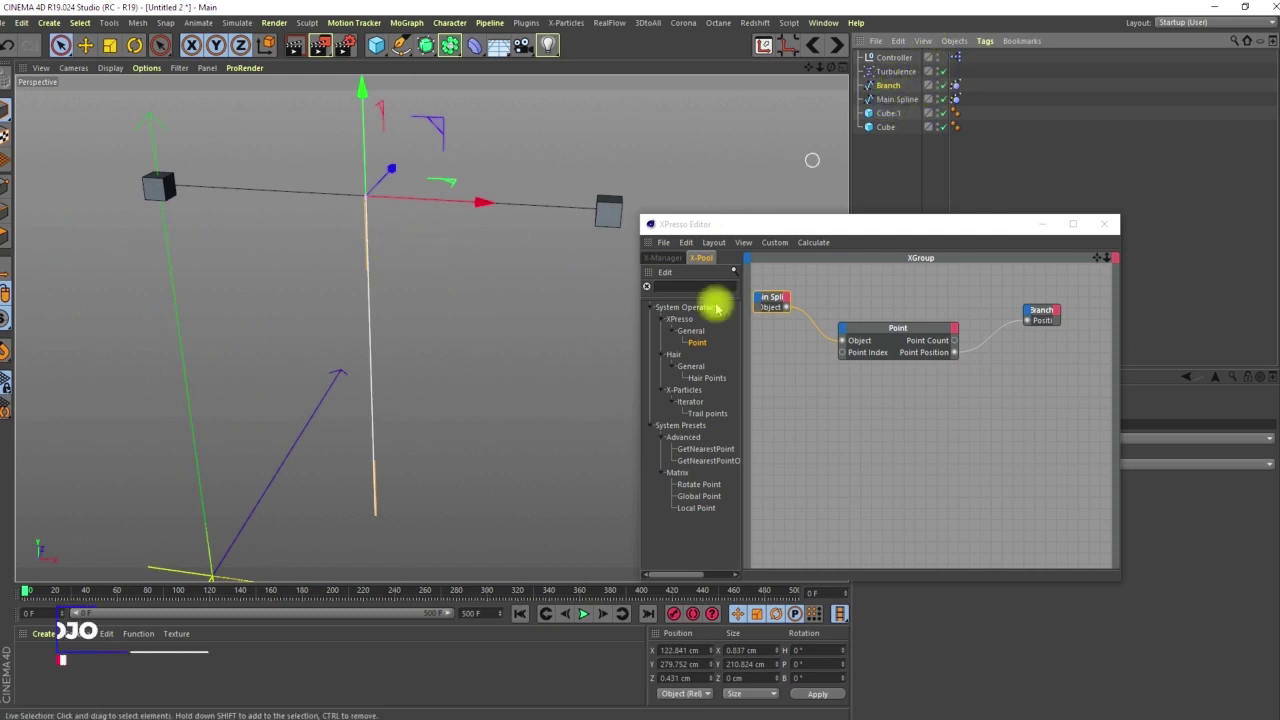
{"action": "left_click", "coordinate": [583, 614]}
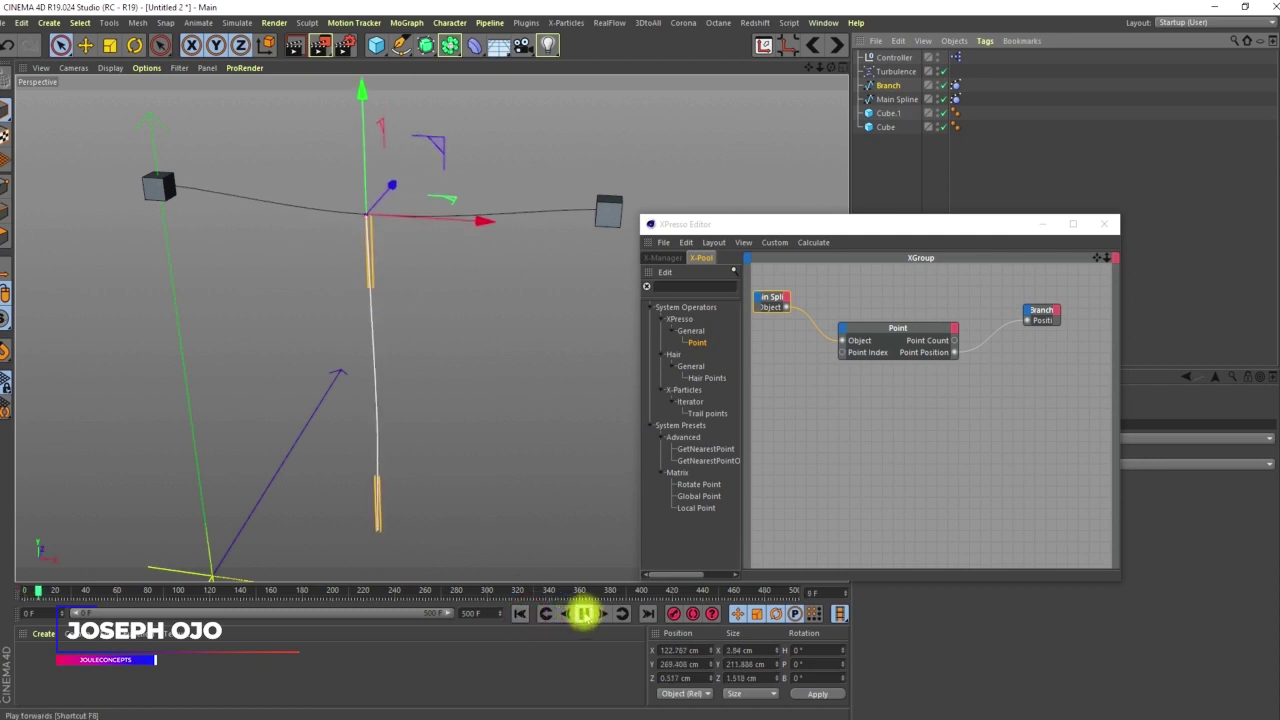
{"action": "left_click", "coordinate": [583, 614]}
{"action": "left_click", "coordinate": [522, 612]}
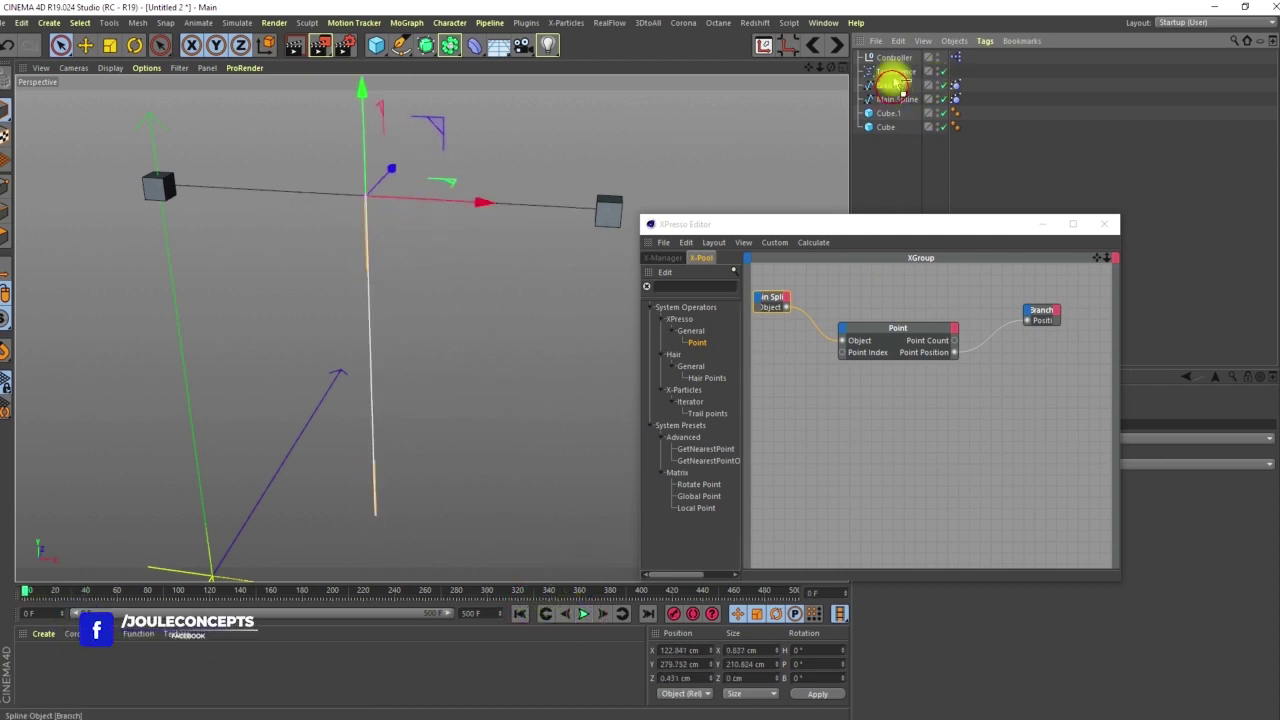
- Test the simulation with Branch placed above Controller, and restore Branch to its place below Main Spline
{"action": "left_click_drag", "start_coordinate": [895, 57], "coordinate": [890, 56]}
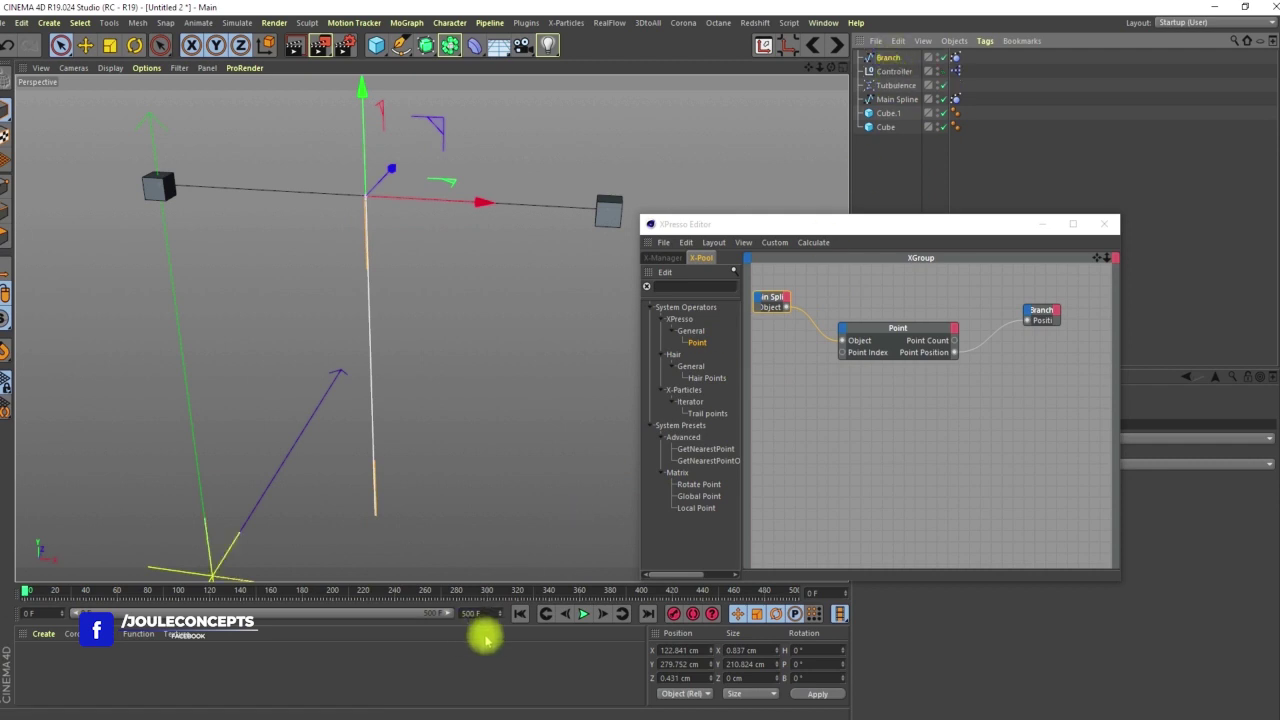
{"action": "left_click", "coordinate": [578, 614]}
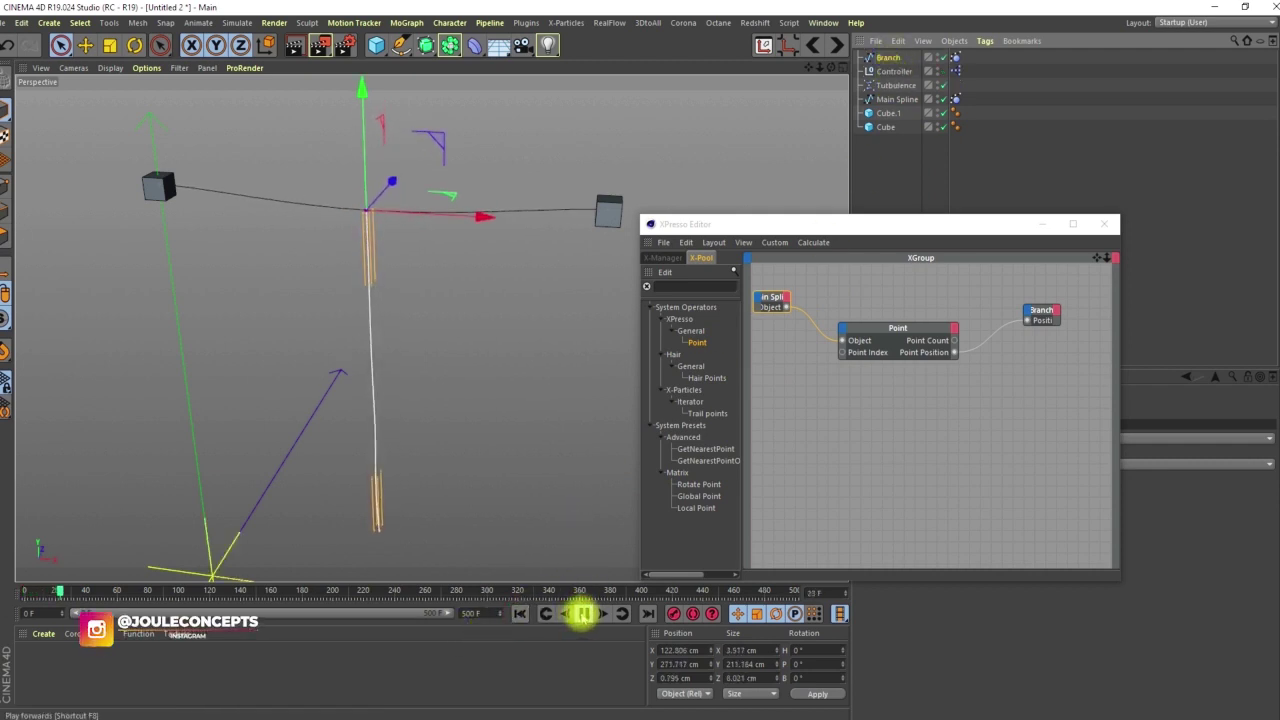
{"action": "left_click", "coordinate": [519, 614]}
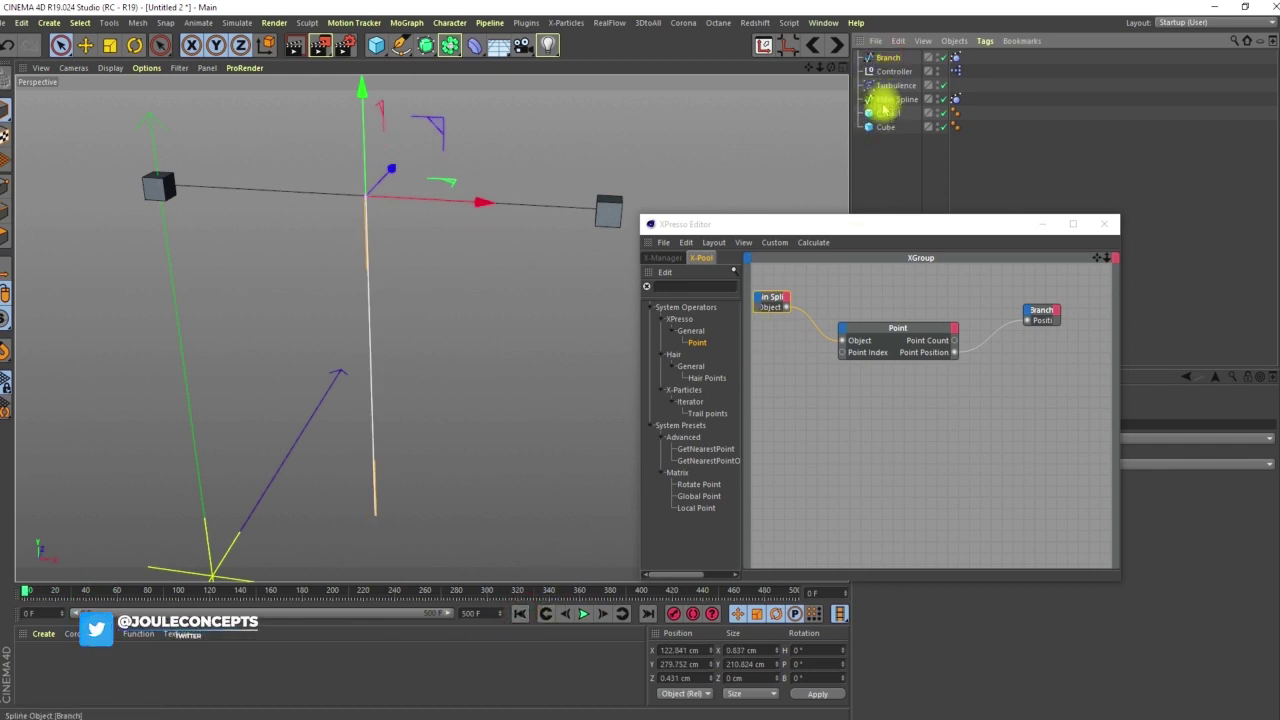
{"action": "left_click_drag", "start_coordinate": [884, 108], "coordinate": [884, 106]}
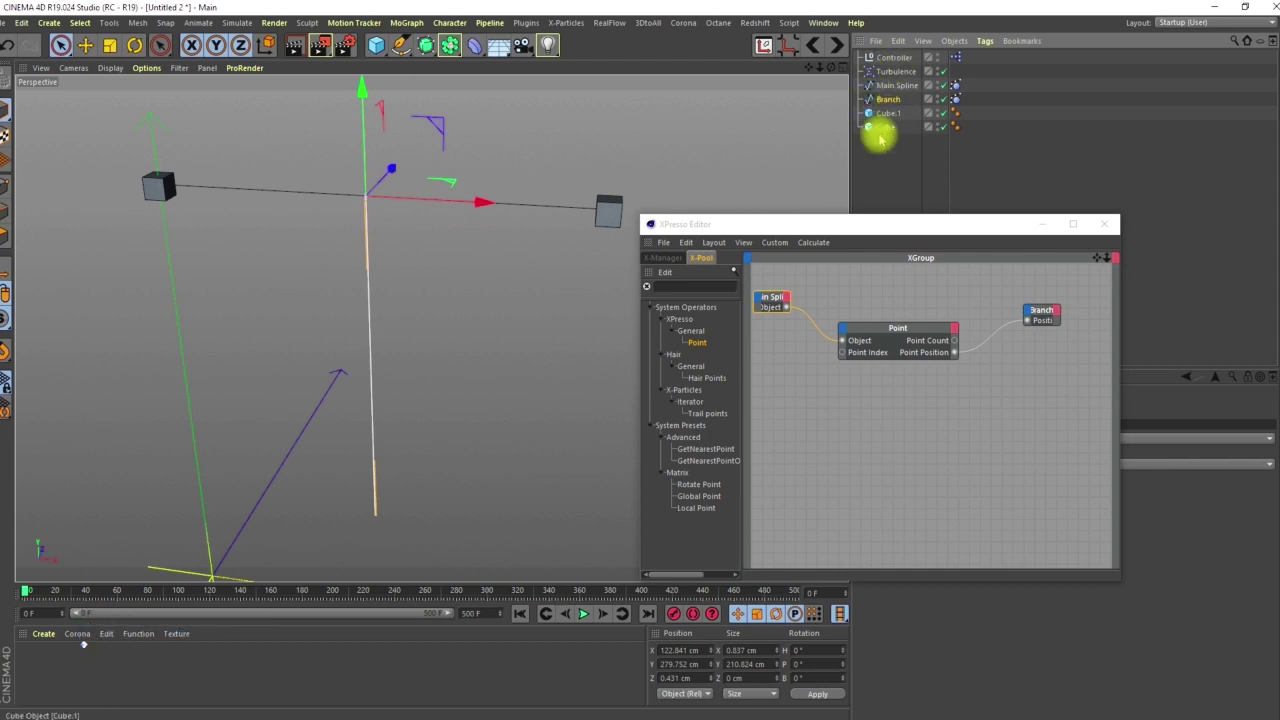
- Compare the execution priority of Main Spline's Spline Dynamics tag with that of Controller's XPresso tag
{"action": "left_click_drag", "start_coordinate": [860, 226], "coordinate": [846, 402]}
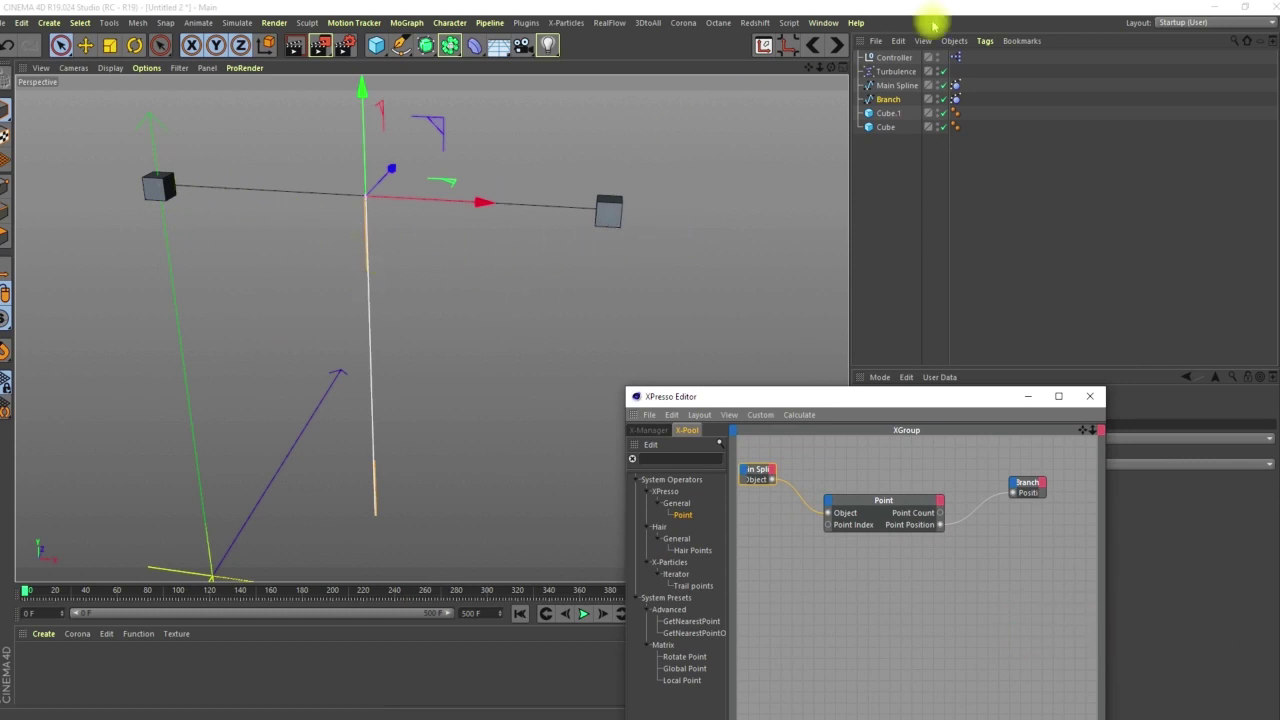
{"action": "left_click", "coordinate": [898, 86]}
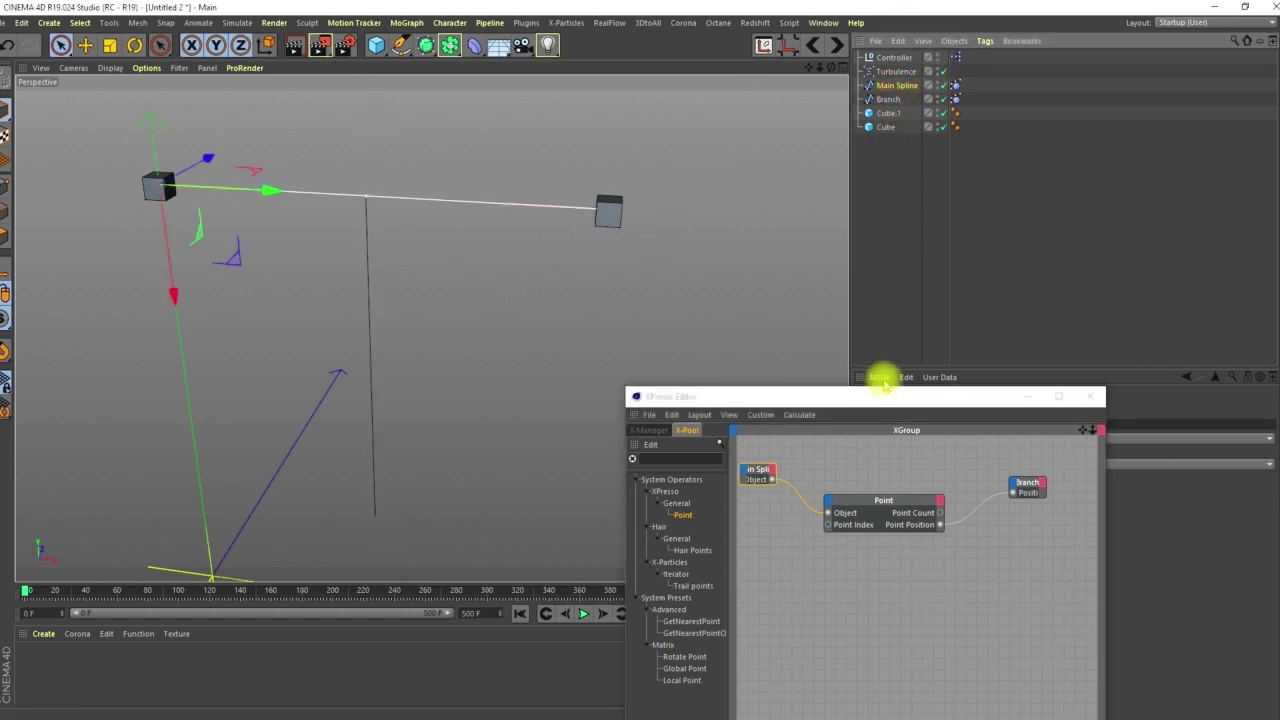
{"action": "left_click_drag", "start_coordinate": [866, 403], "coordinate": [872, 526]}
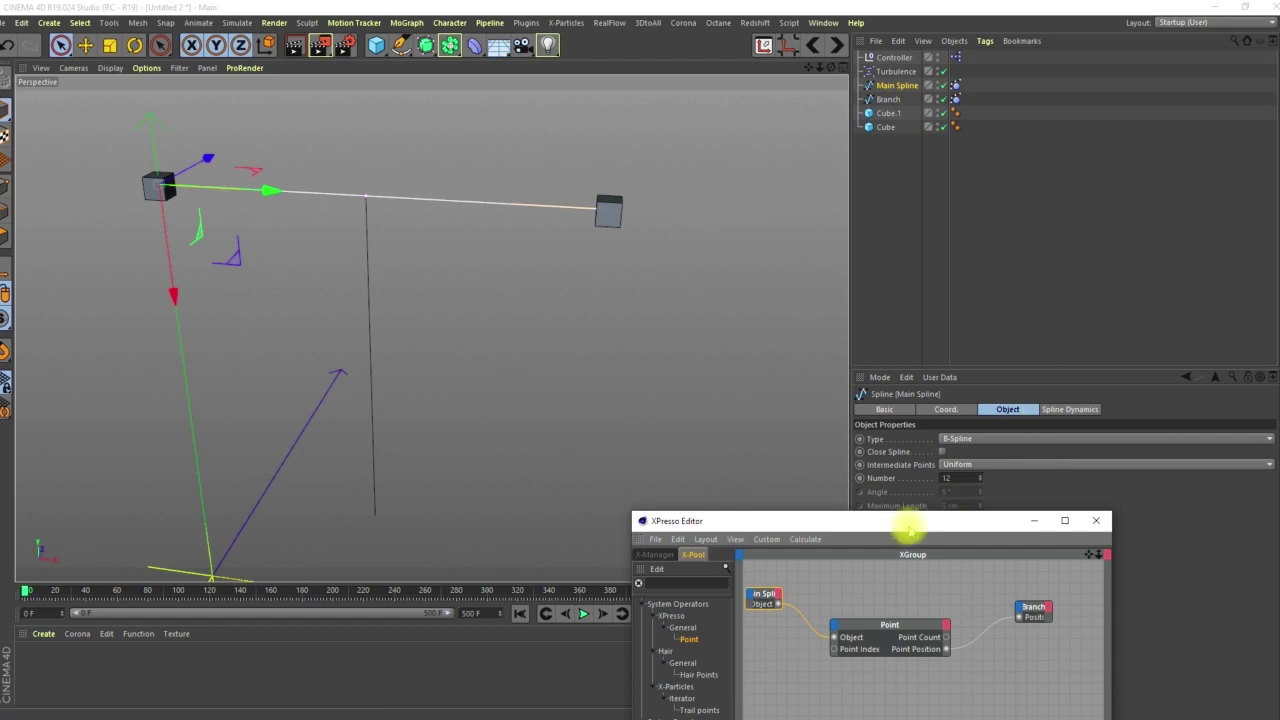
{"action": "left_click_drag", "start_coordinate": [910, 530], "coordinate": [806, 635]}
{"action": "left_click", "coordinate": [955, 86]}
{"action": "left_click", "coordinate": [955, 409]}
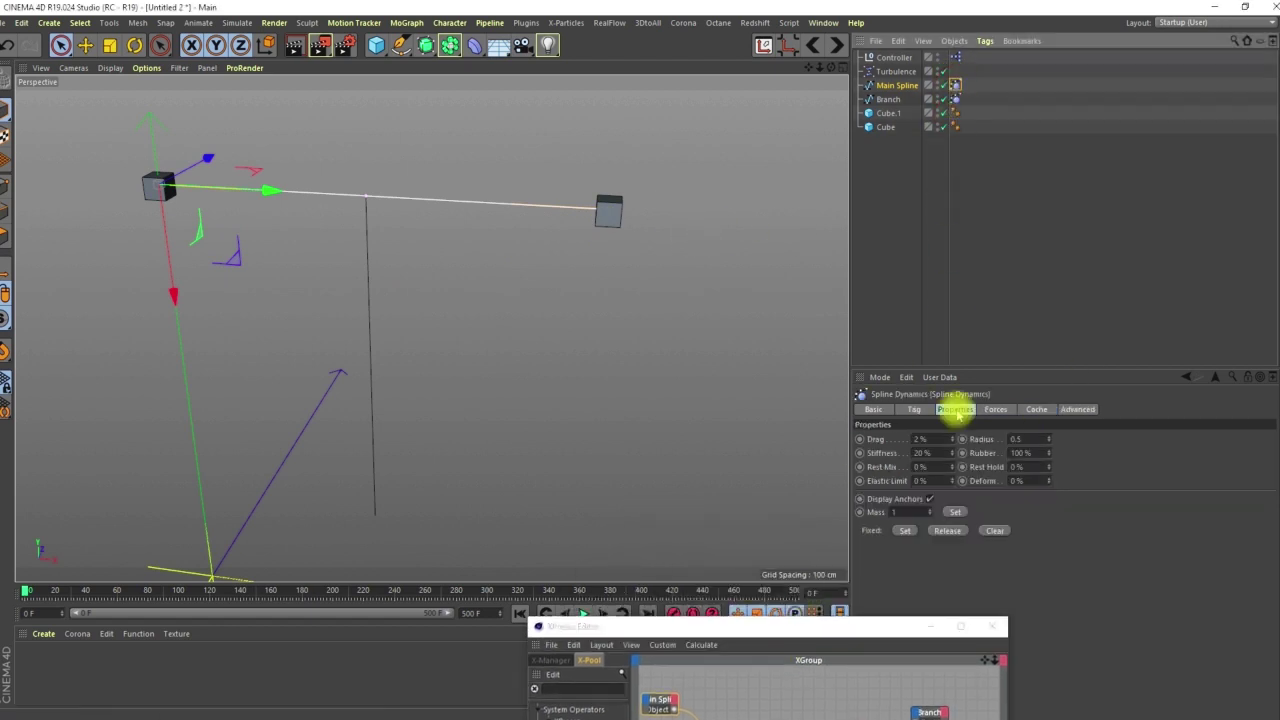
{"action": "left_click", "coordinate": [874, 410]}
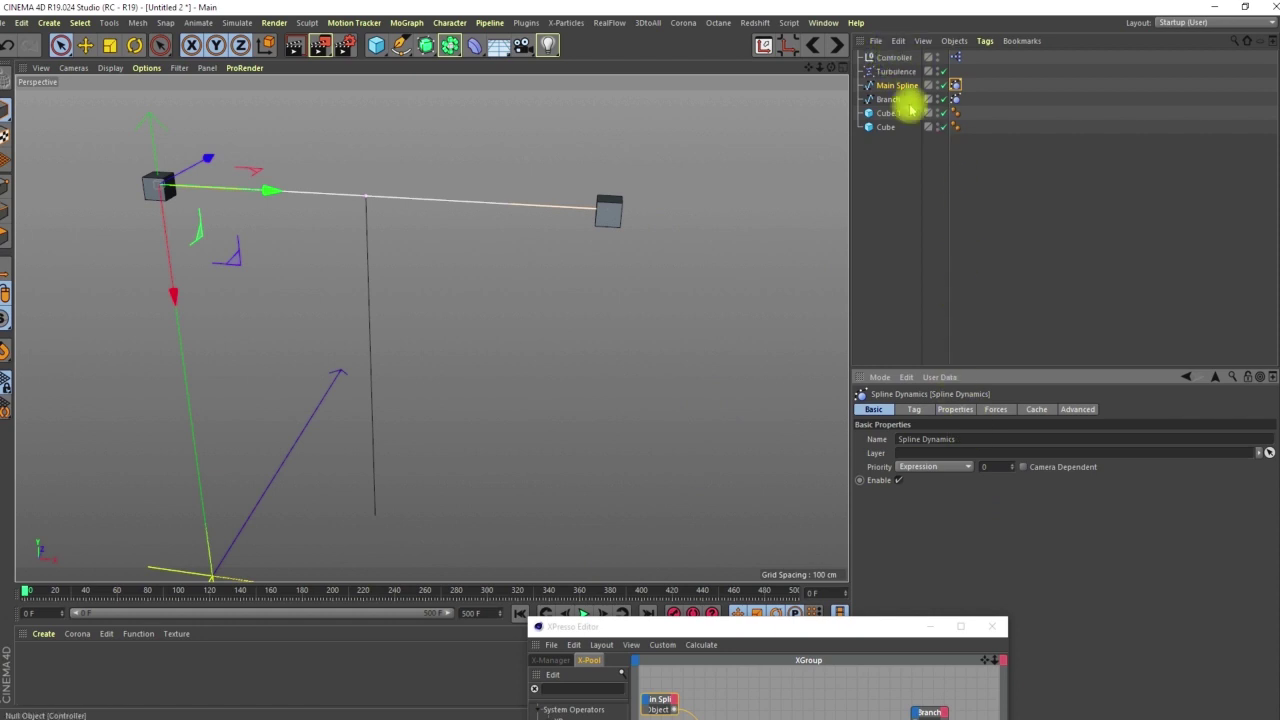
{"action": "left_click", "coordinate": [955, 57]}
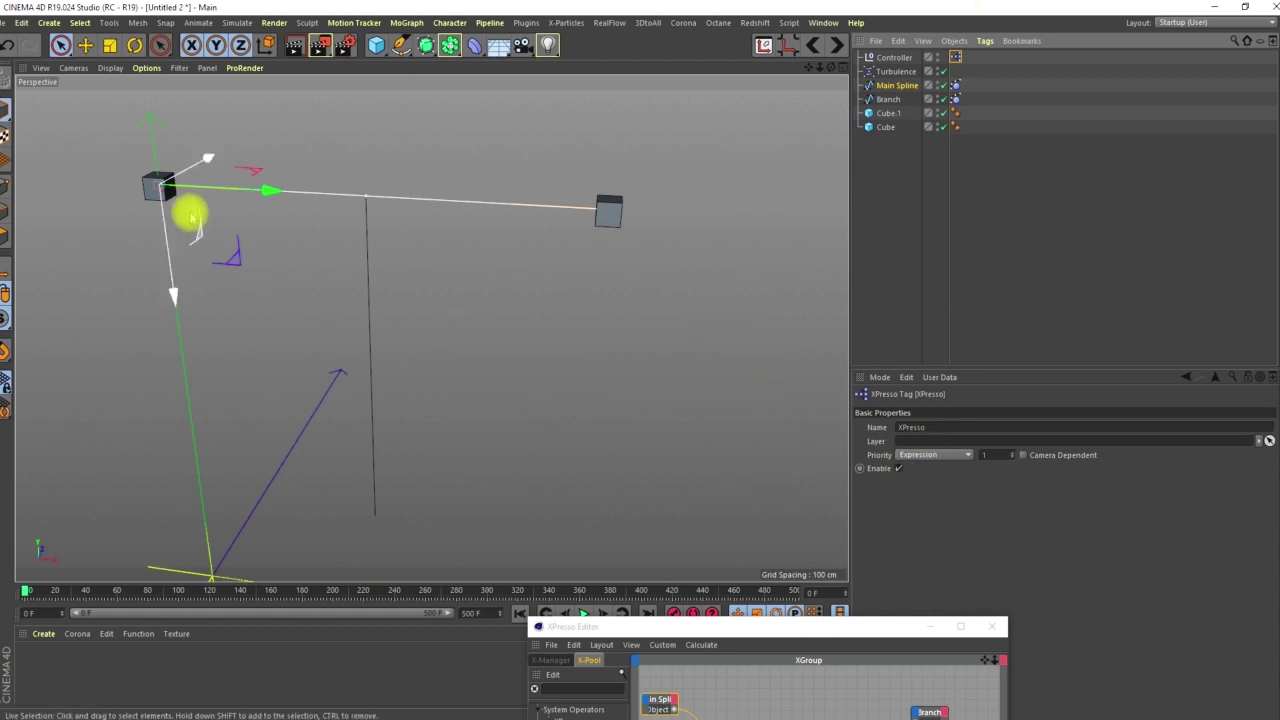
- Check the execution priority of Branch's Spline Dynamics tag, and close the XPresso Editor
{"action": "left_click", "coordinate": [953, 99]}
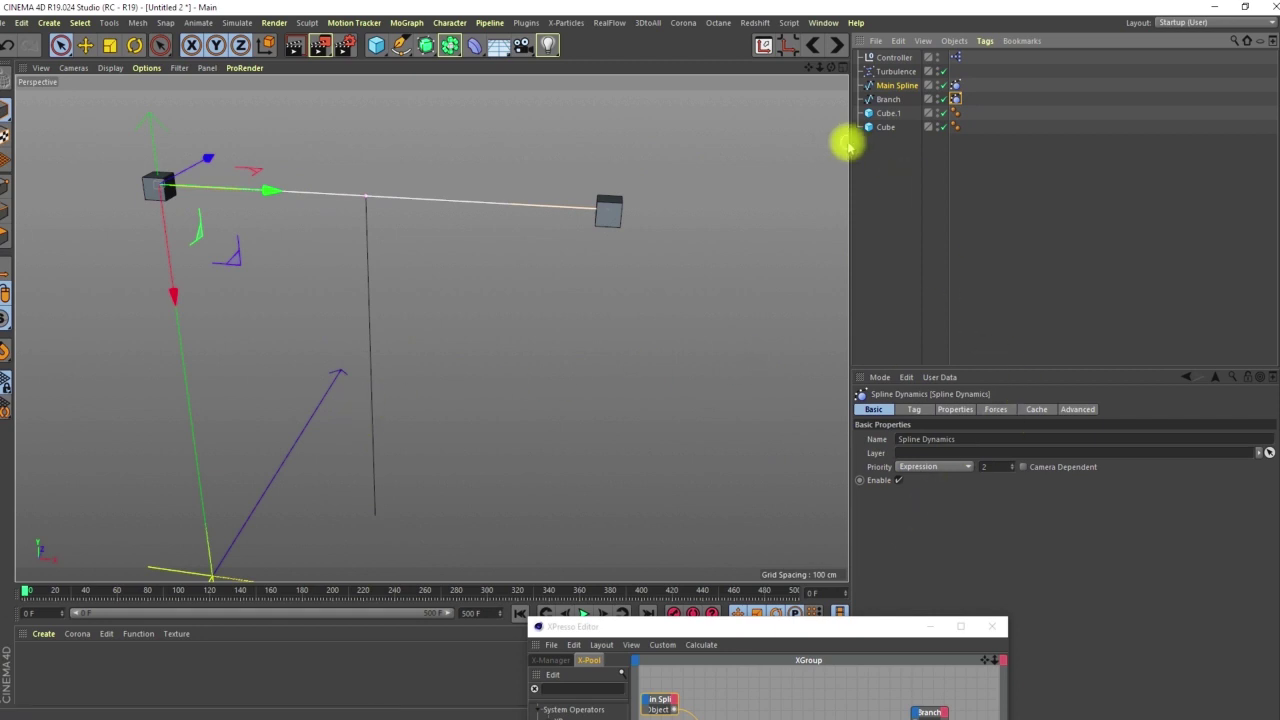
{"action": "scroll", "coordinate": [438, 326], "scroll_direction": "down", "scroll_amount": 2}
{"action": "middle_click_drag", "start_coordinate": [606, 406], "coordinate": [577, 363], "text": "alt"}
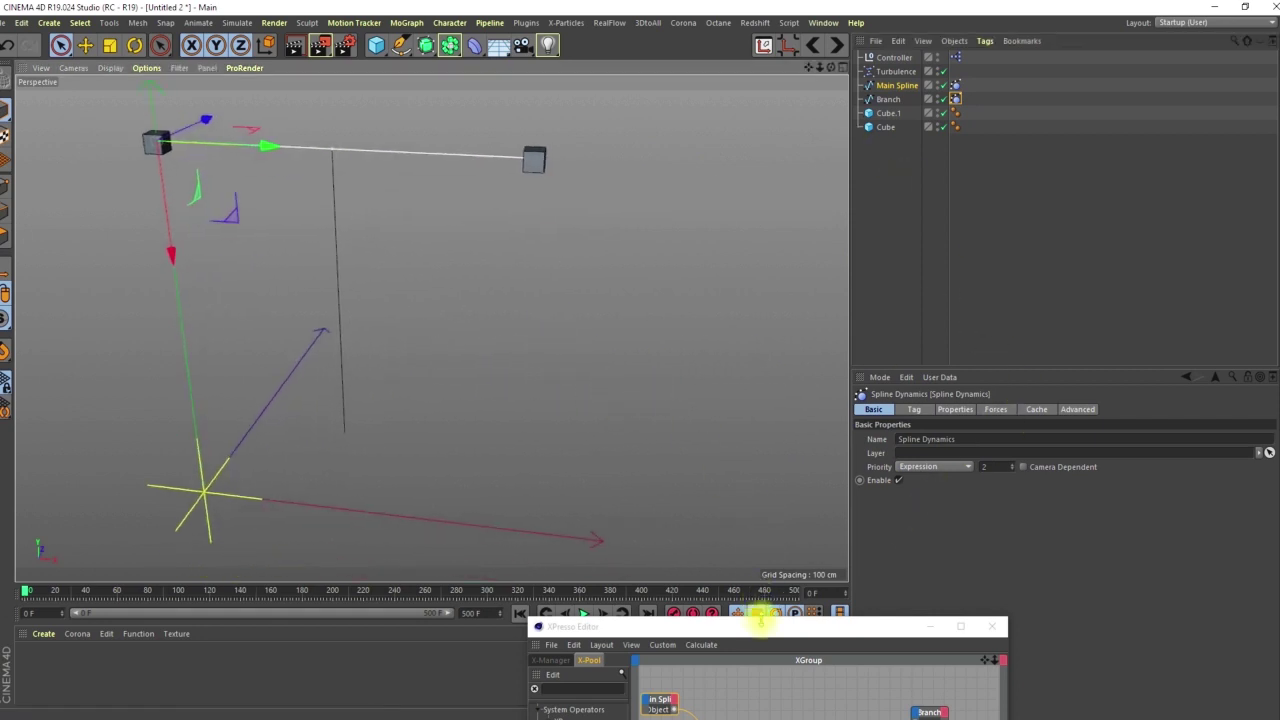
{"action": "left_click_drag", "start_coordinate": [760, 622], "coordinate": [781, 218]}
{"action": "left_click", "coordinate": [1008, 223]}
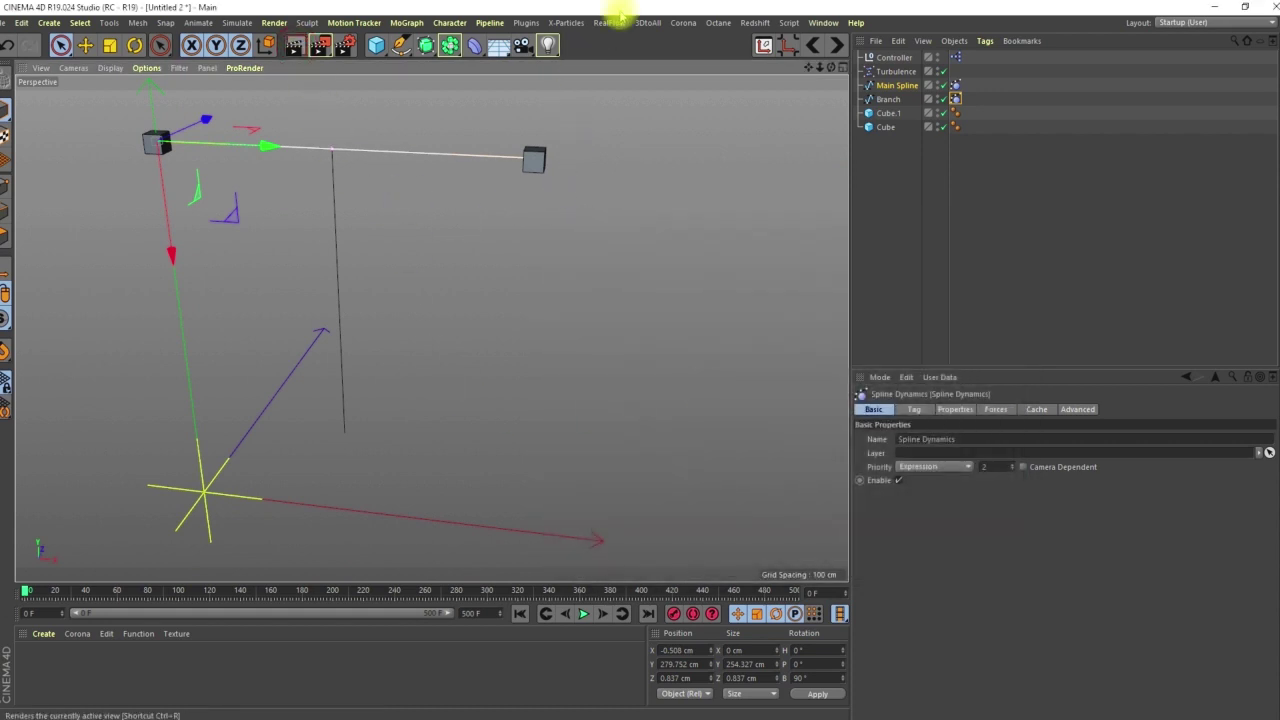
- Add a sphere at the origin and shrink its radius to about 18.7 cm
{"action": "left_click", "coordinate": [378, 45]}
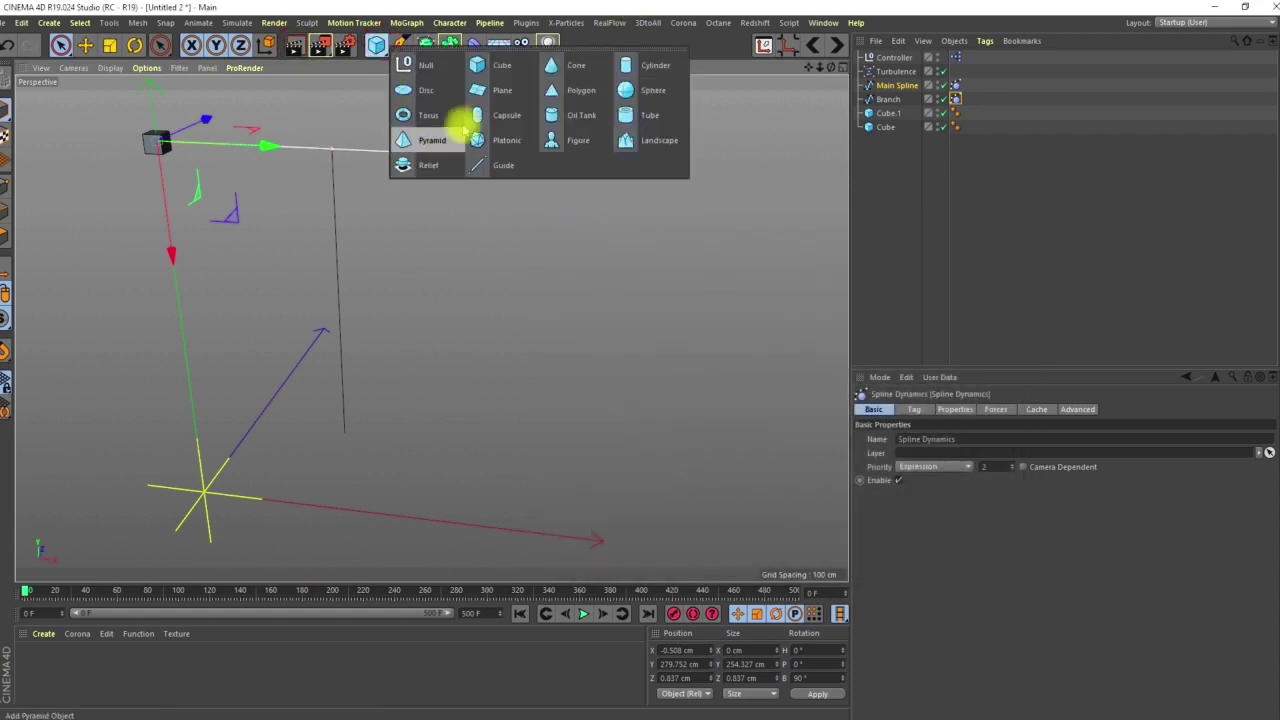
{"action": "left_click", "coordinate": [627, 90]}
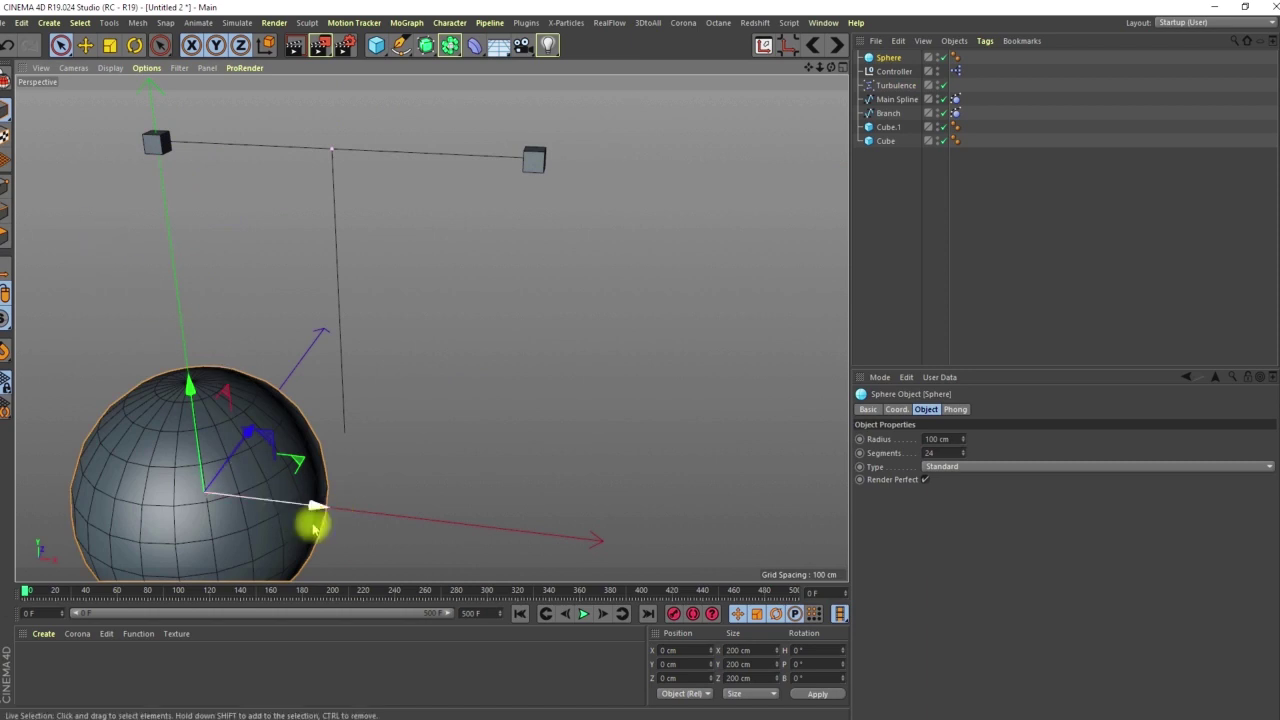
{"action": "left_click_drag", "start_coordinate": [308, 509], "coordinate": [228, 492]}
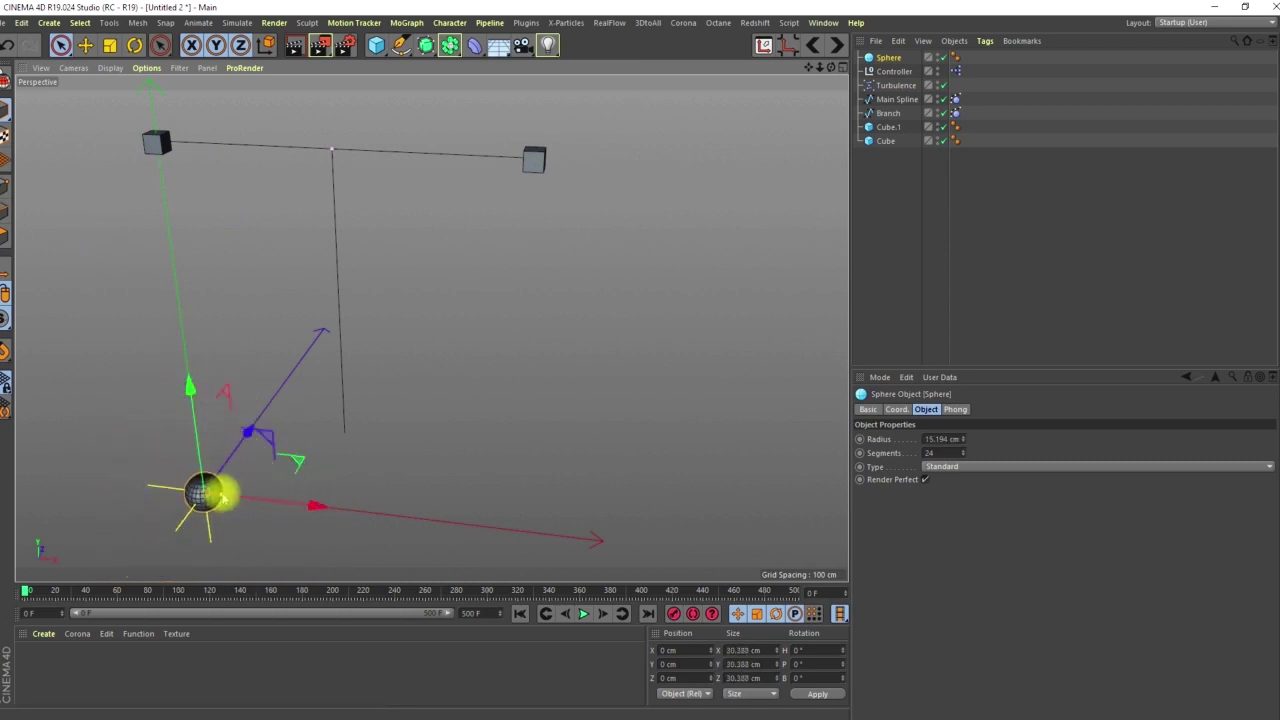
{"action": "left_click_drag", "start_coordinate": [225, 497], "coordinate": [228, 497]}
{"action": "left_click_drag", "start_coordinate": [305, 467], "coordinate": [263, 471], "text": "alt"}
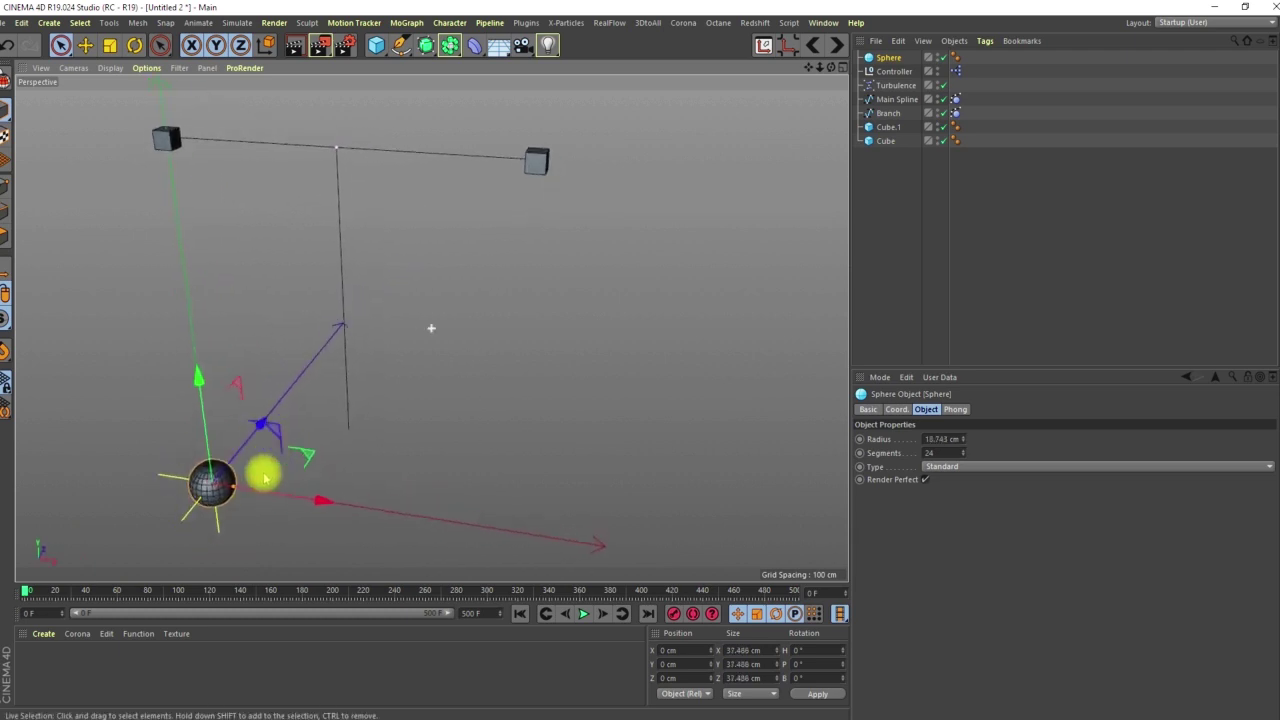
- Make the sphere editable and move its axis to its very top with Axis Center, using Y at 100%
{"action": "middle_click_drag", "start_coordinate": [188, 462], "coordinate": [262, 390], "text": "alt"}
{"action": "right_click_drag", "start_coordinate": [268, 383], "coordinate": [373, 272], "text": "alt"}
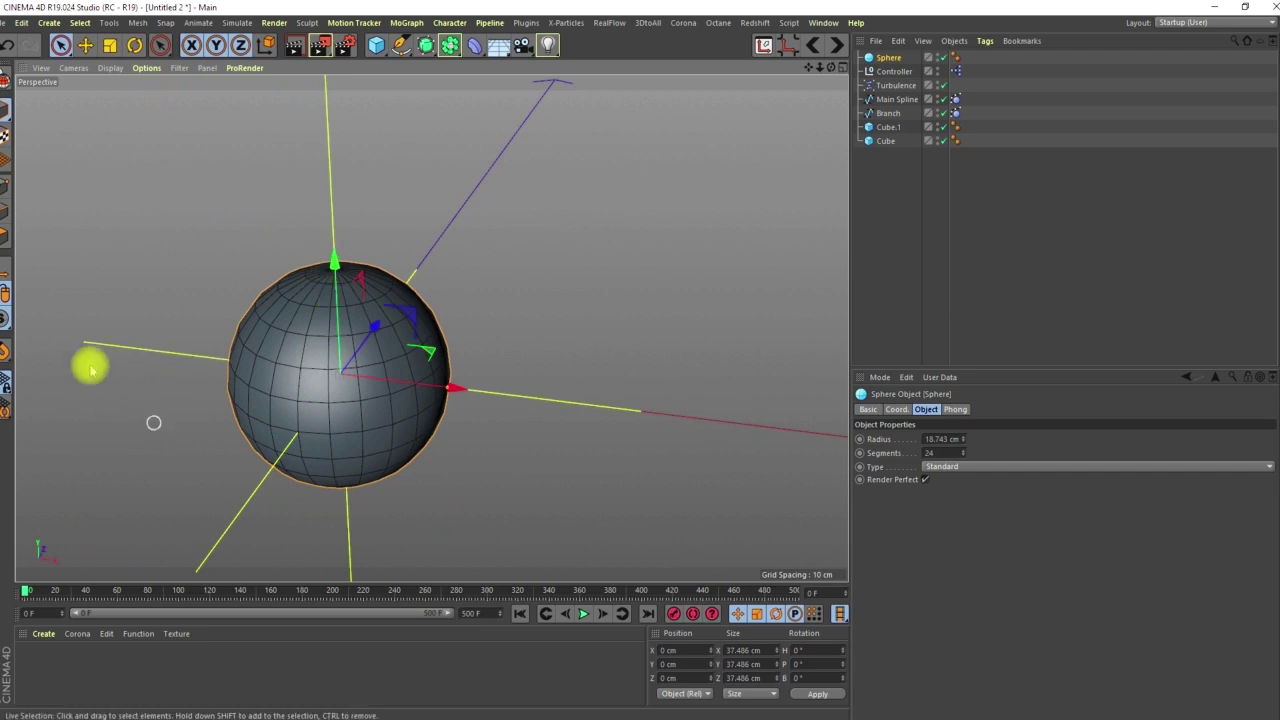
{"action": "left_click", "coordinate": [8, 82]}
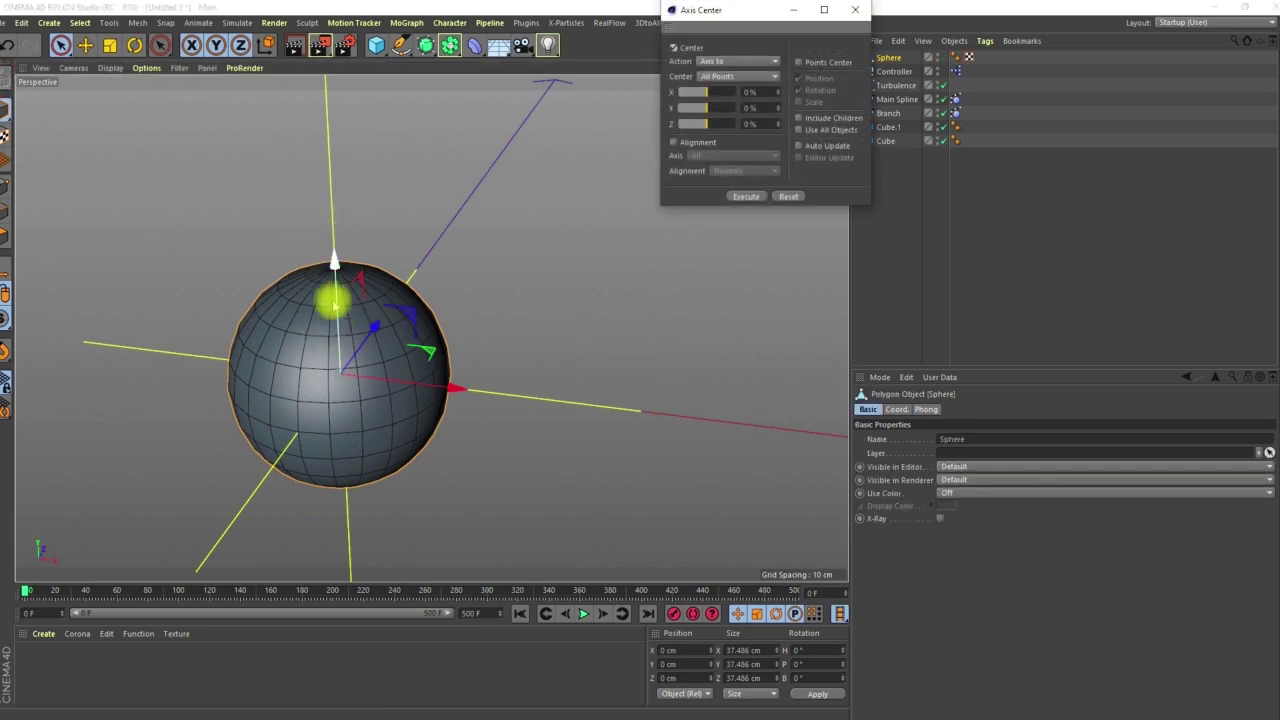
{"action": "left_click_drag", "start_coordinate": [711, 107], "coordinate": [758, 112]}
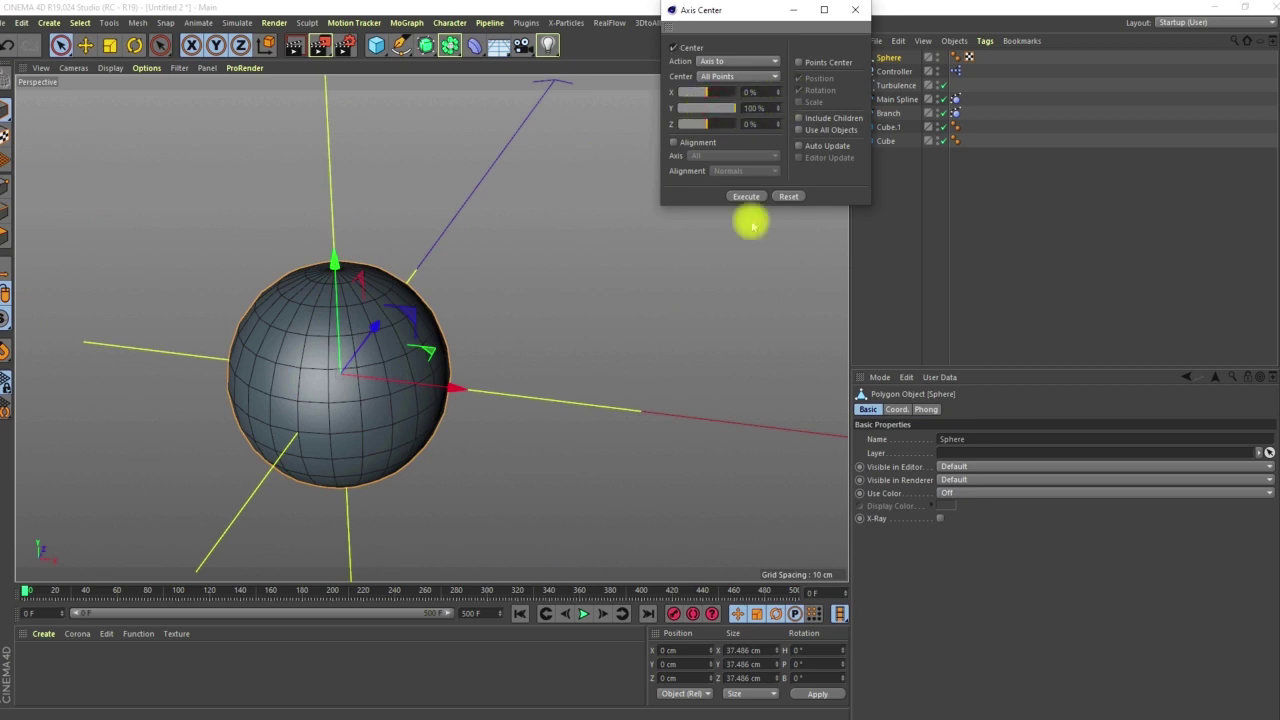
{"action": "left_click_drag", "start_coordinate": [768, 18], "coordinate": [661, 221]}
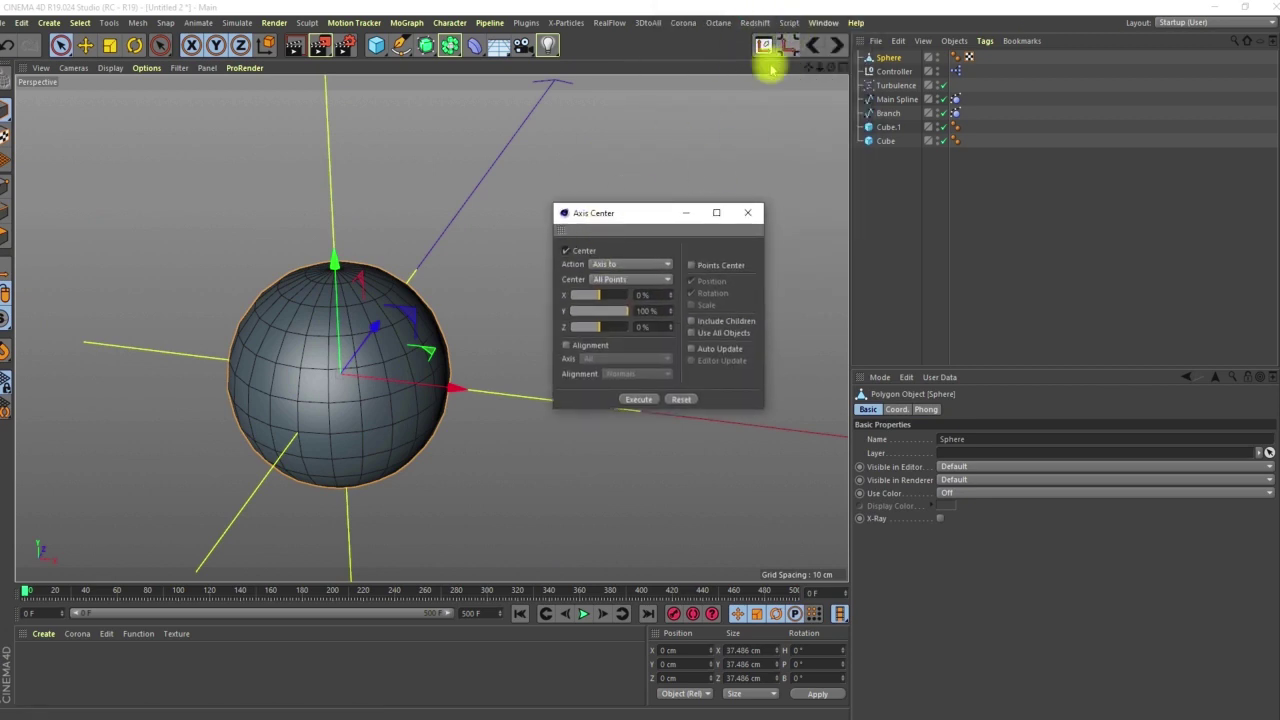
{"action": "left_click_drag", "start_coordinate": [643, 209], "coordinate": [663, 168]}
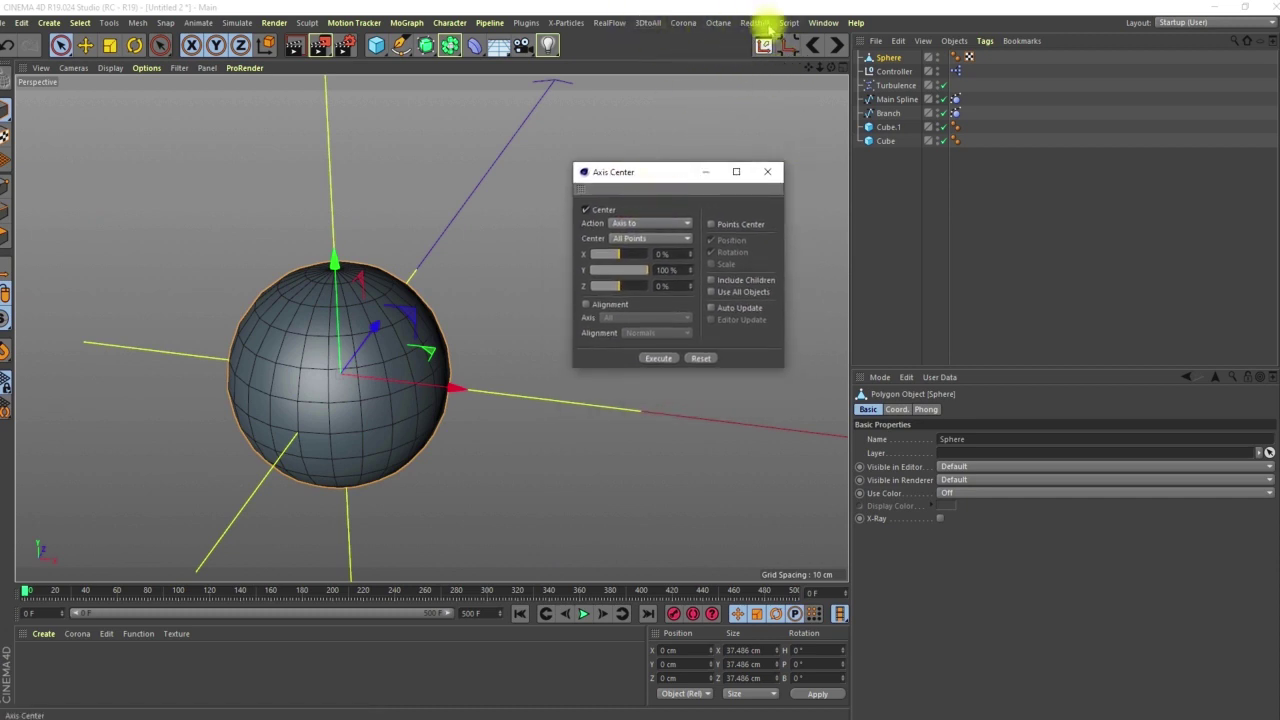
{"action": "left_click", "coordinate": [659, 359]}
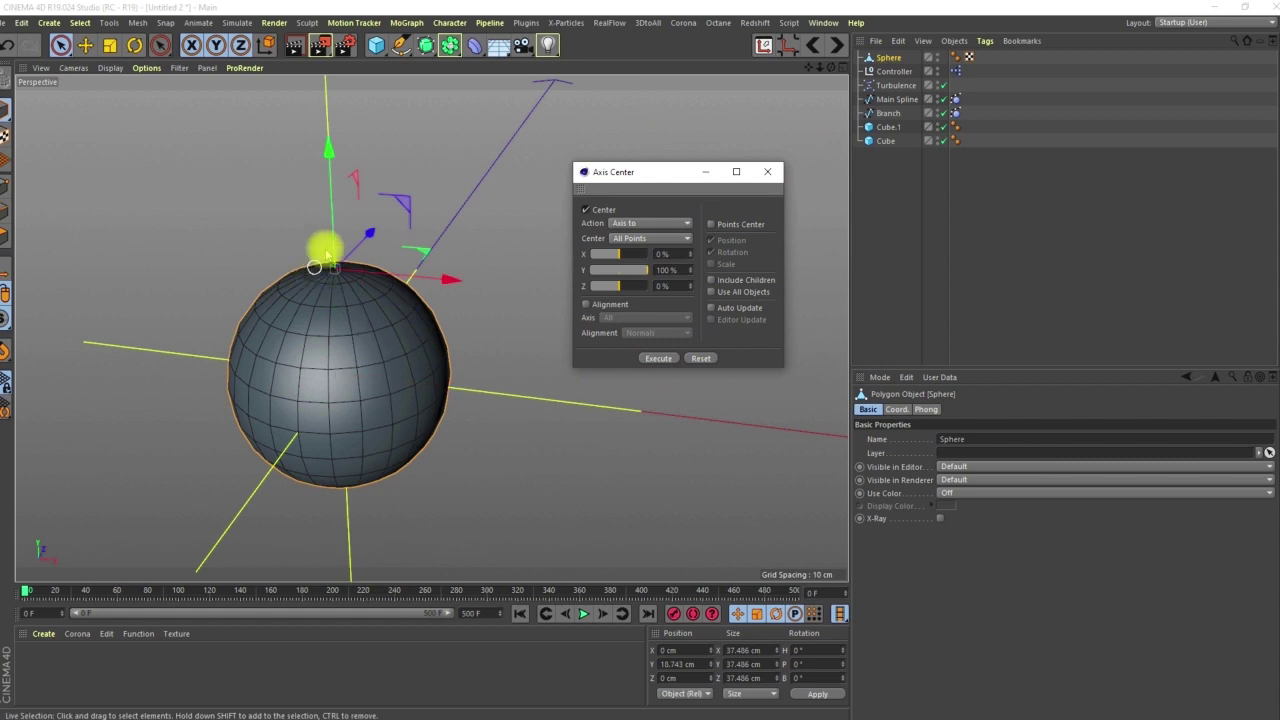
{"action": "left_click", "coordinate": [767, 172]}
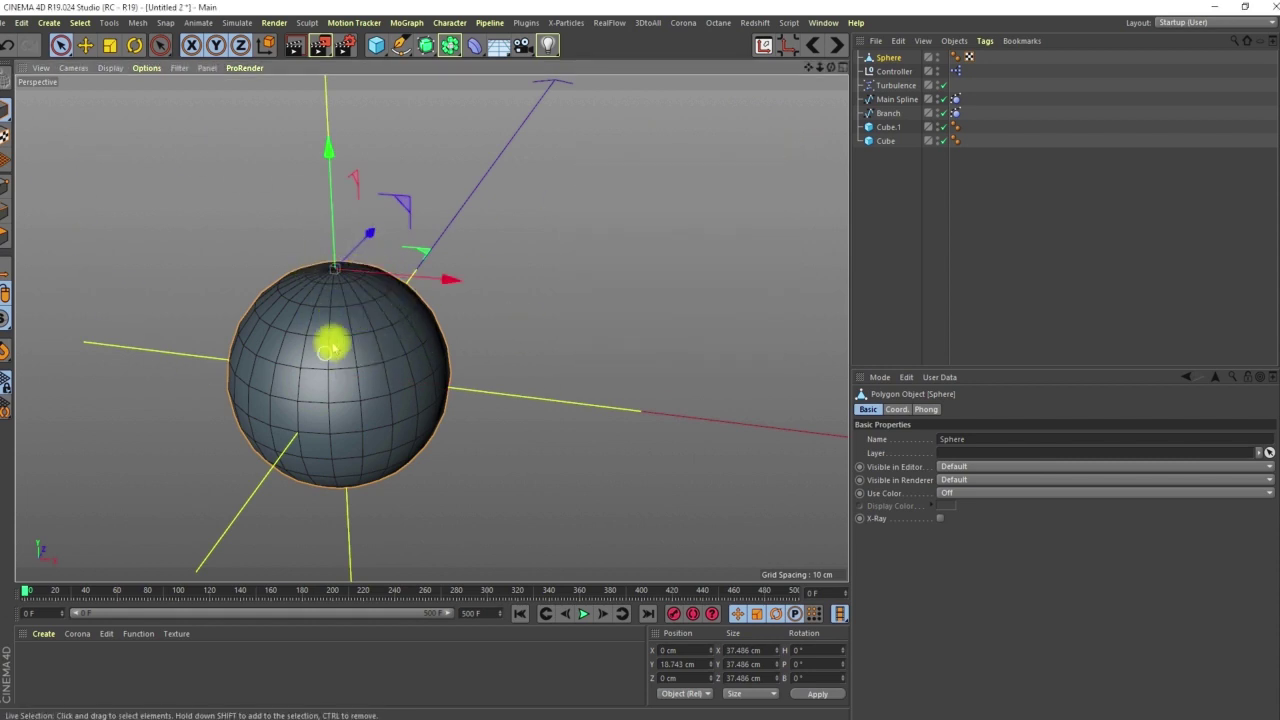
- Lower only the sphere's axis slightly below its top pole, to a Y position of about 17 cm
{"action": "middle_click_drag", "start_coordinate": [333, 346], "coordinate": [408, 327], "text": "alt"}
{"action": "right_click_drag", "start_coordinate": [408, 327], "coordinate": [375, 261], "text": "alt"}
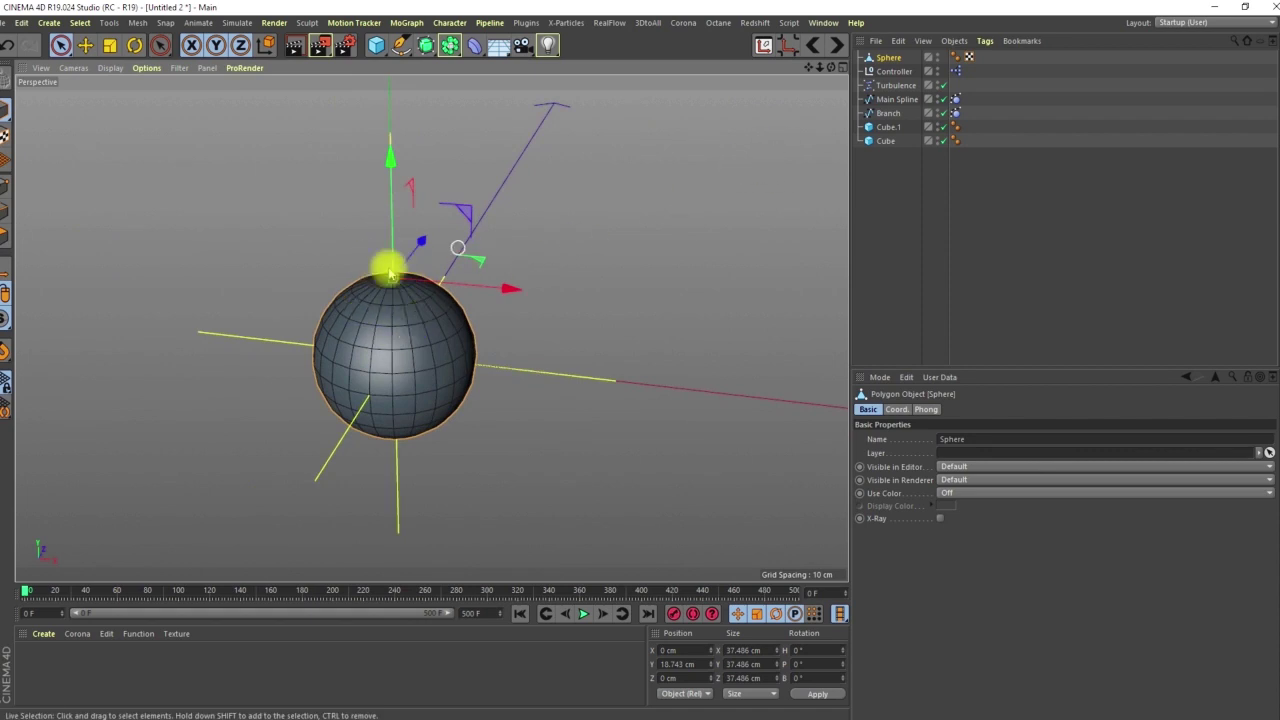
{"action": "key", "text": "l"}
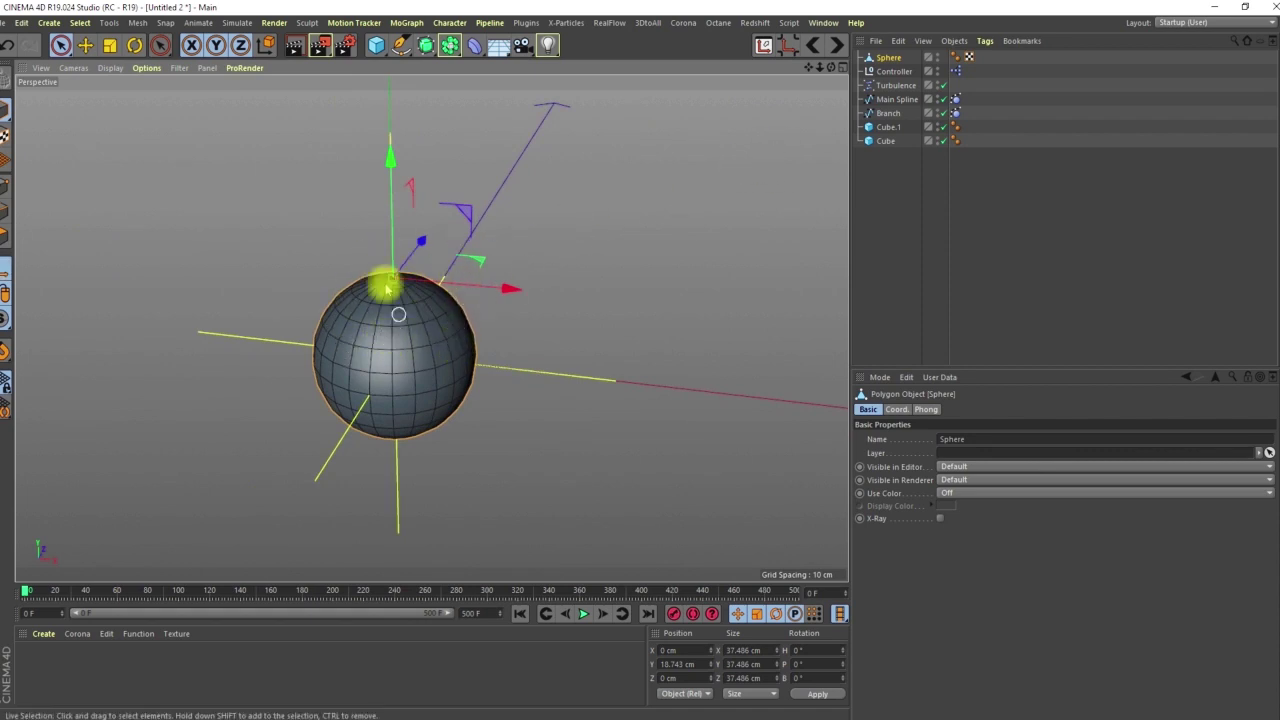
{"action": "left_click_drag", "start_coordinate": [386, 166], "coordinate": [392, 172]}
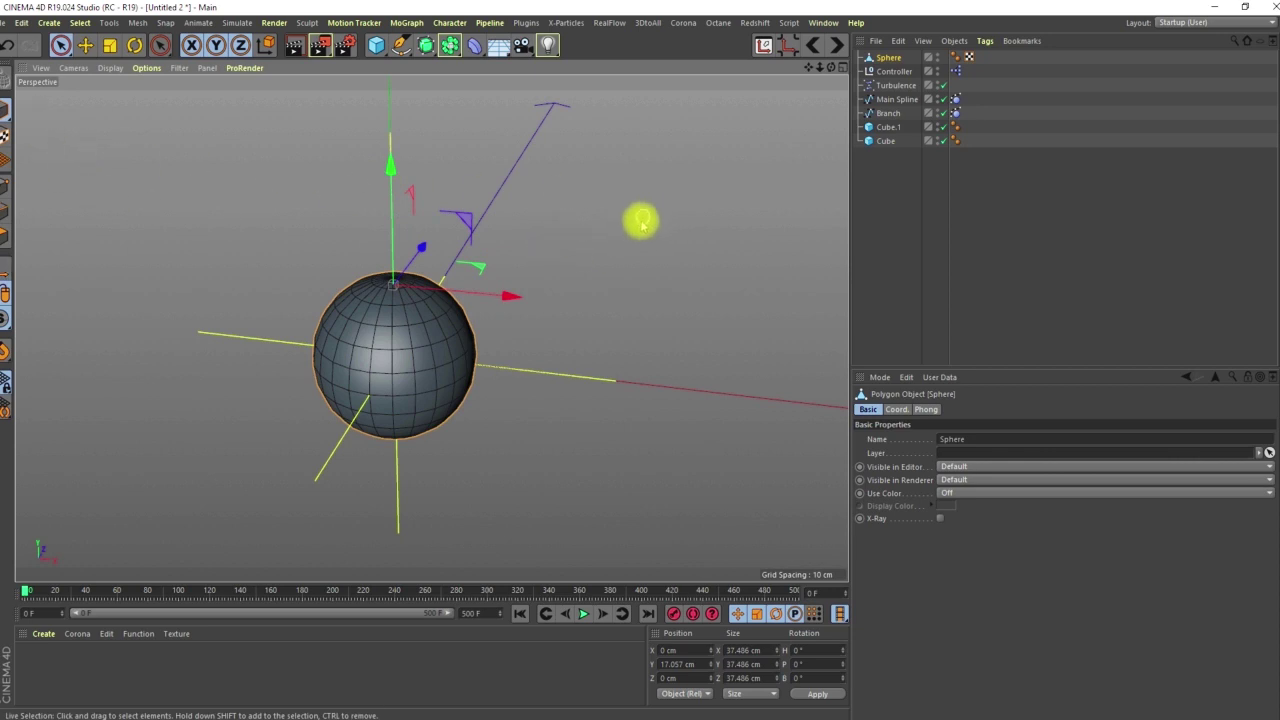
- Move Sphere directly below Branch in the object order
{"action": "scroll", "coordinate": [478, 338], "scroll_direction": "down", "scroll_amount": 6}
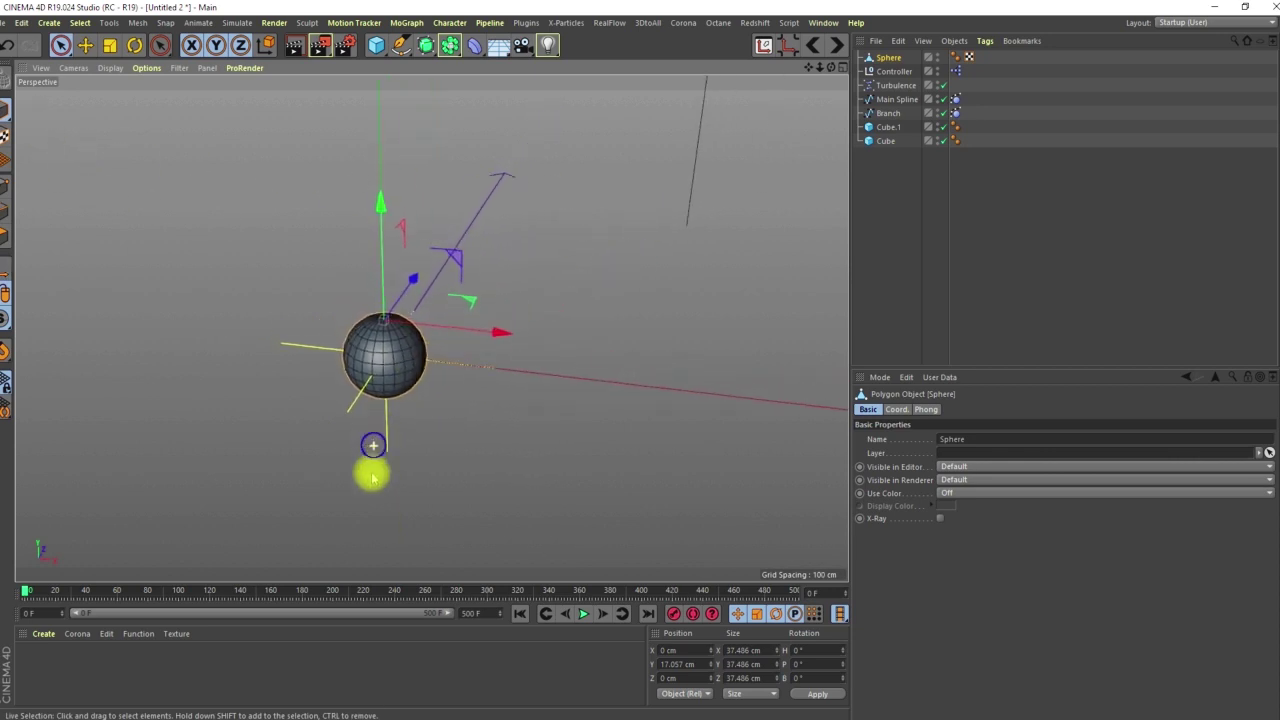
{"action": "left_click_drag", "start_coordinate": [415, 425], "coordinate": [401, 372], "text": "alt"}
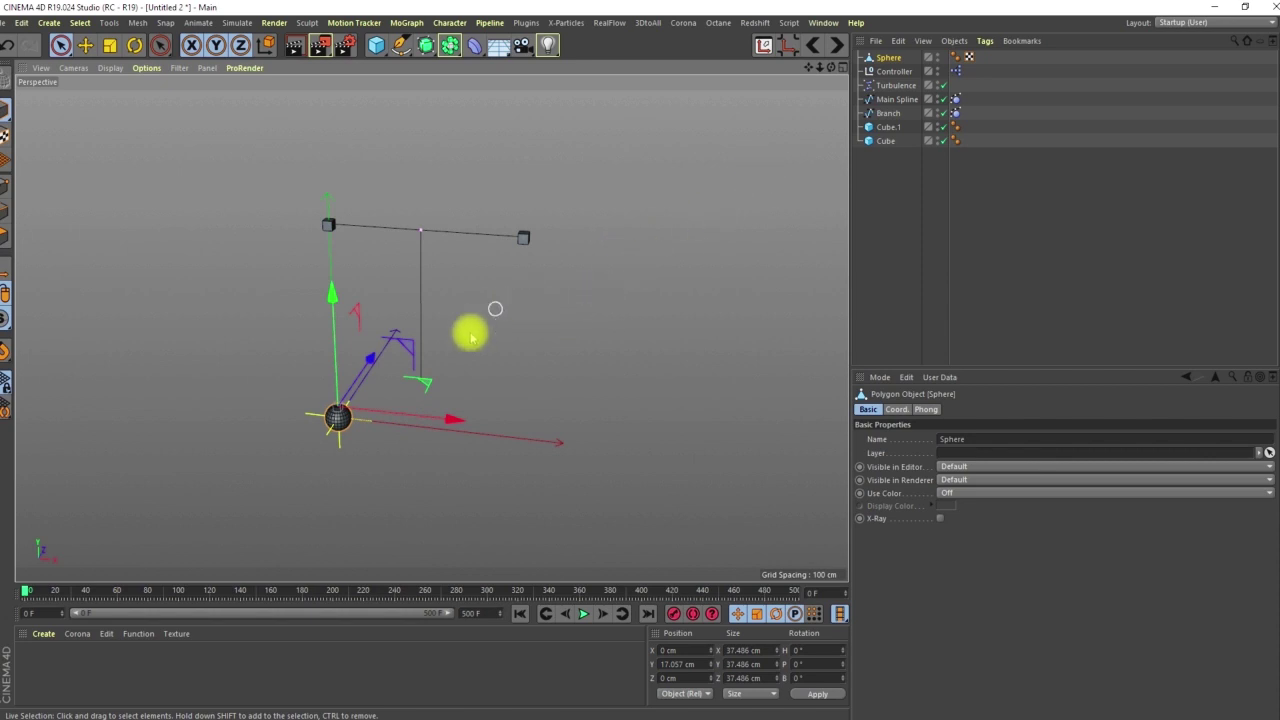
{"action": "mouse_move", "coordinate": [450, 412]}
{"action": "right_mouse_down", "text": "alt"}
{"action": "mouse_move", "coordinate": [466, 388]}
{"action": "mouse_move", "coordinate": [453, 392]}
{"action": "right_mouse_up", "text": "alt"}
{"action": "middle_click_drag", "start_coordinate": [453, 392], "coordinate": [438, 401], "text": "alt"}
{"action": "left_click_drag", "start_coordinate": [440, 404], "coordinate": [452, 392], "text": "alt"}
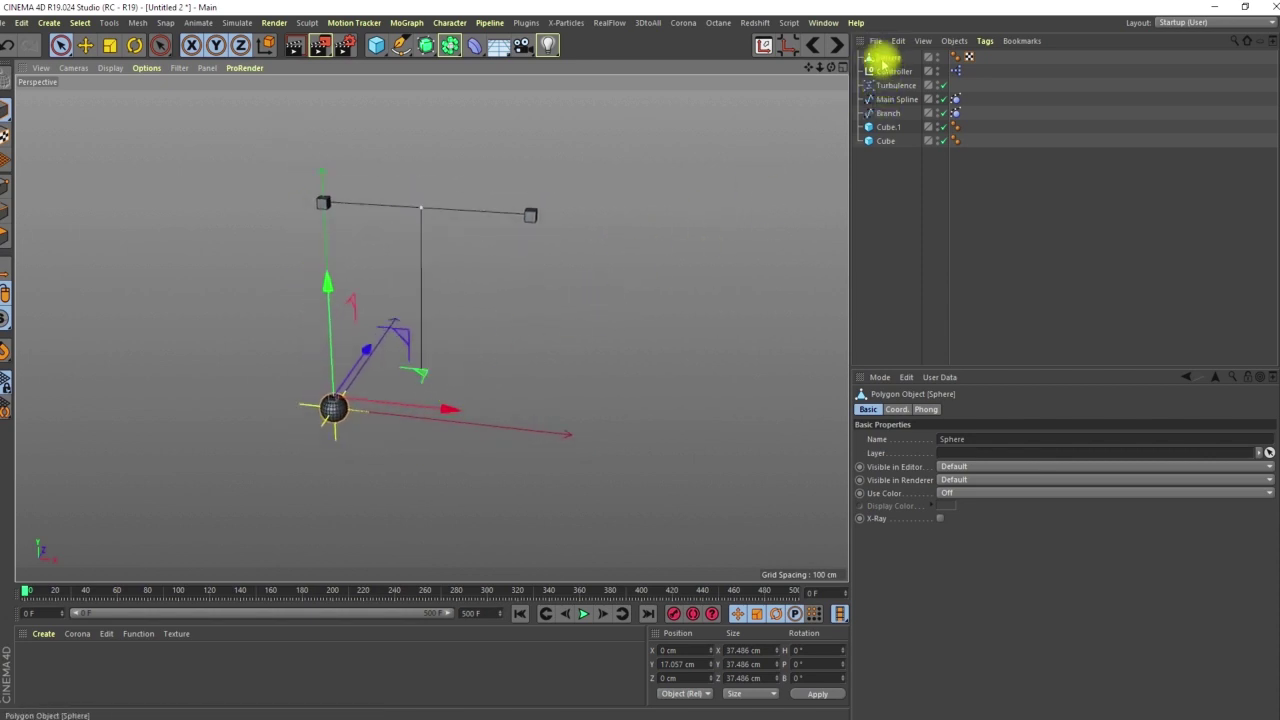
{"action": "left_click_drag", "start_coordinate": [888, 60], "coordinate": [889, 126]}
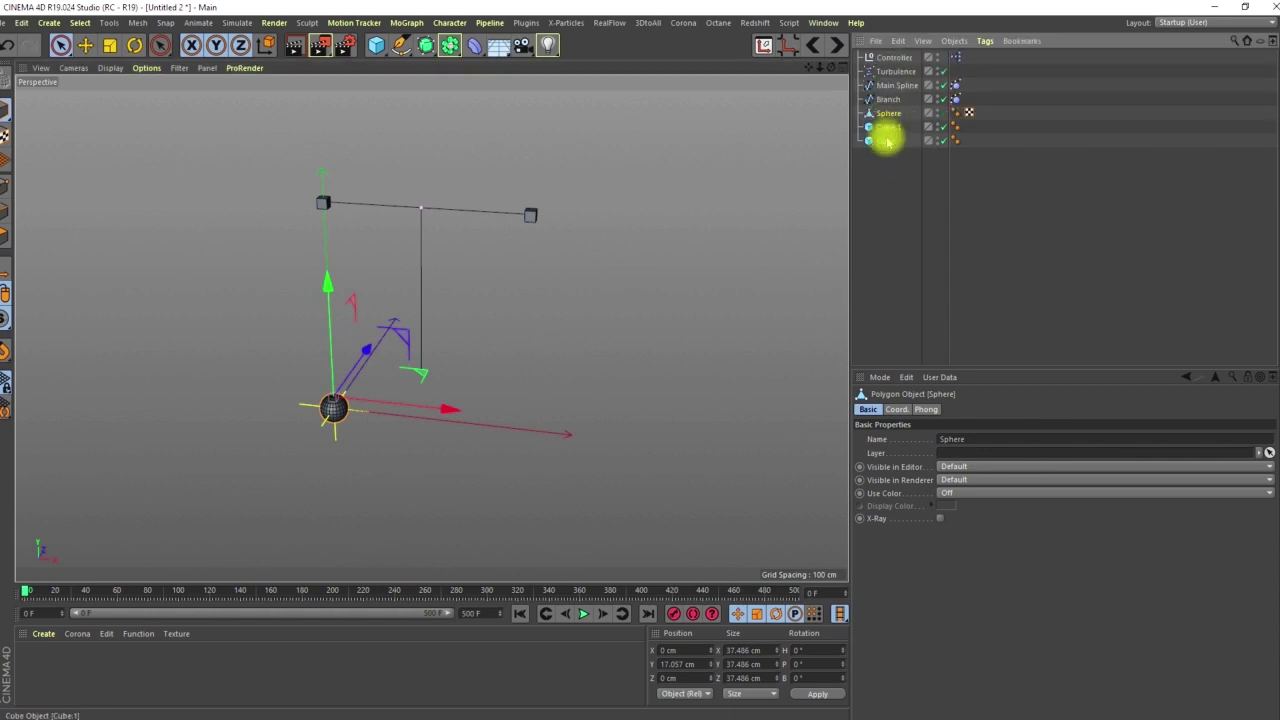
- Add Branch to Controller's XPresso as a node with an Object output, and duplicate the Point node beside it
{"action": "double_click", "coordinate": [956, 58]}
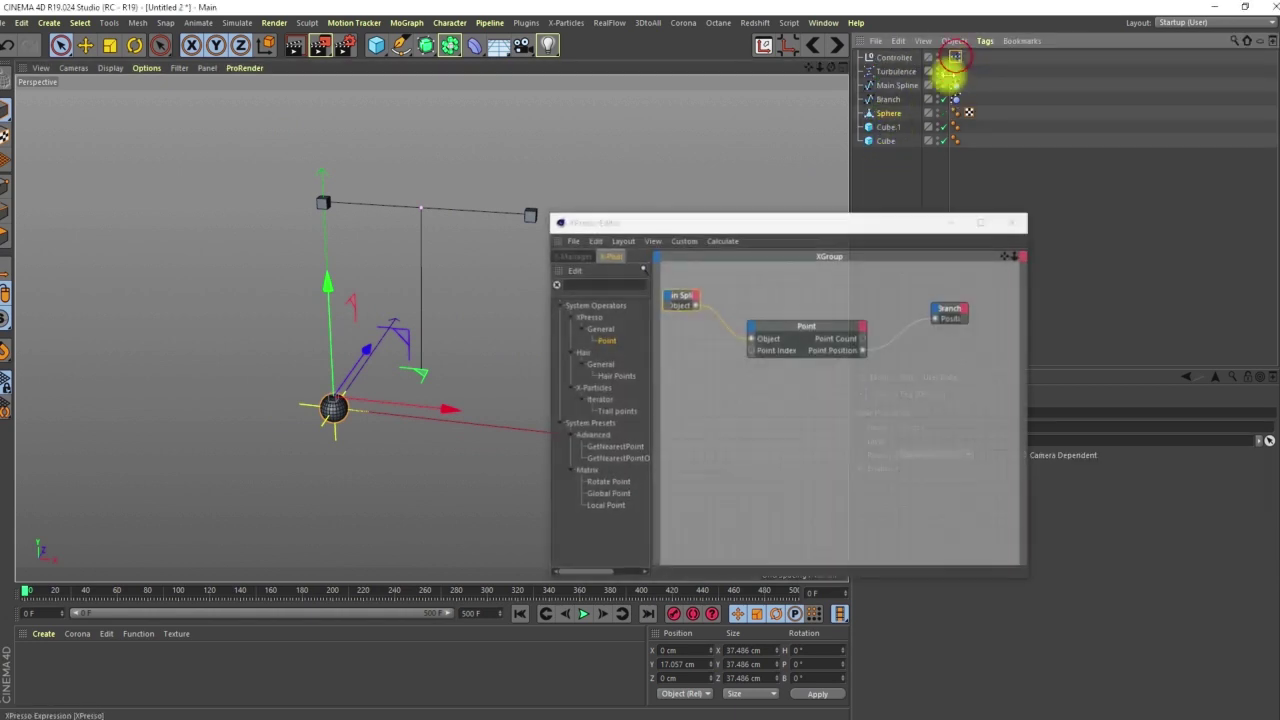
{"action": "left_click_drag", "start_coordinate": [811, 222], "coordinate": [668, 126]}
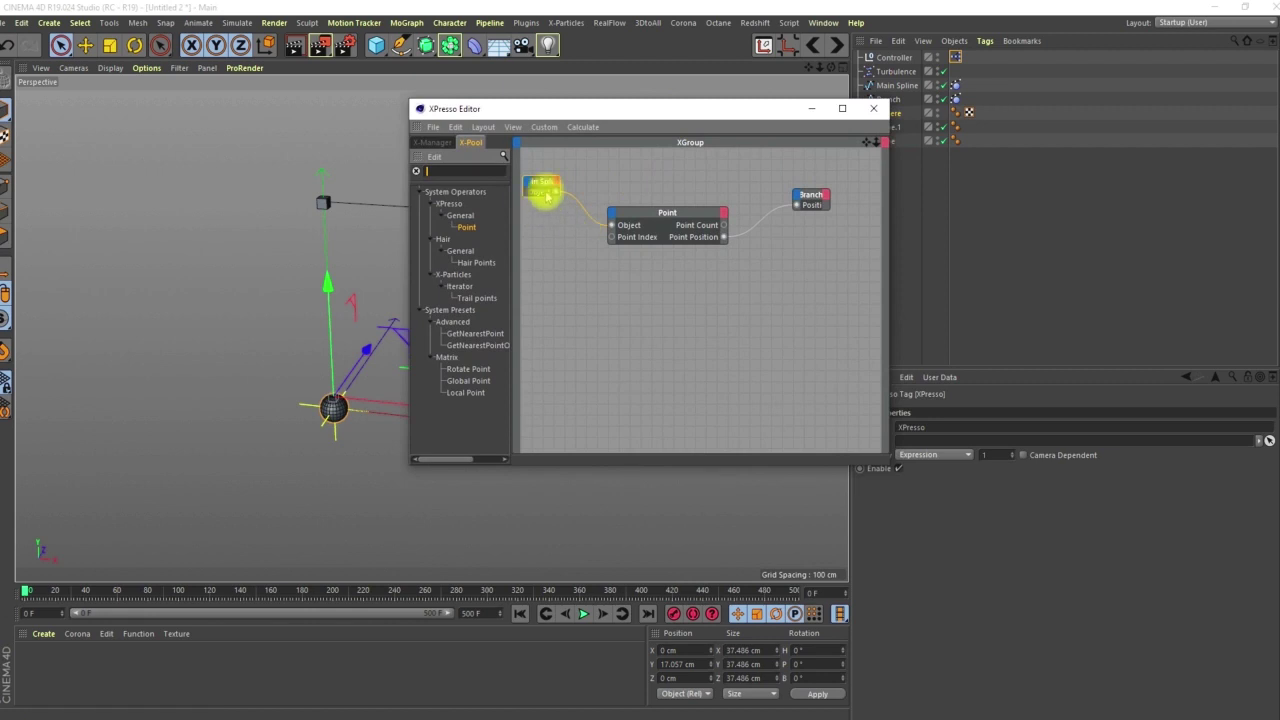
{"action": "left_click_drag", "start_coordinate": [819, 109], "coordinate": [724, 81]}
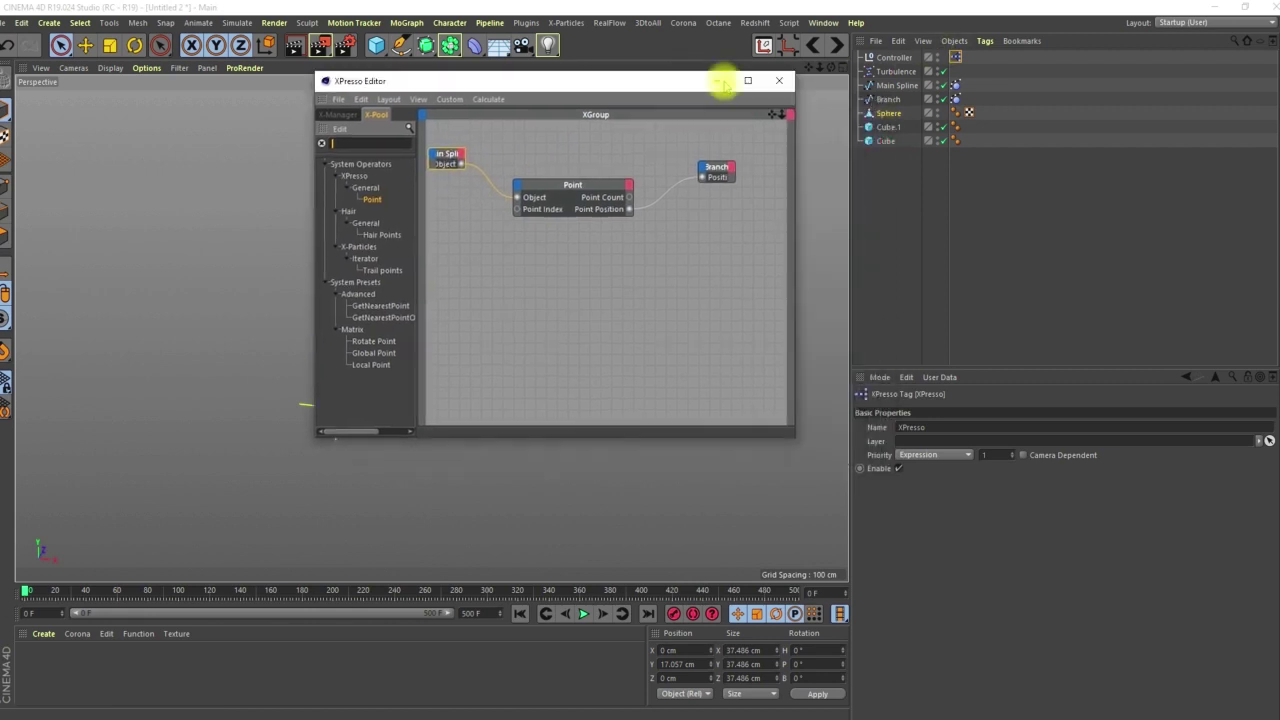
{"action": "left_click", "coordinate": [887, 99]}
{"action": "left_click_drag", "start_coordinate": [464, 289], "coordinate": [463, 286]}
{"action": "left_click_drag", "start_coordinate": [591, 85], "coordinate": [667, 99]}
{"action": "left_click", "coordinate": [566, 297]}
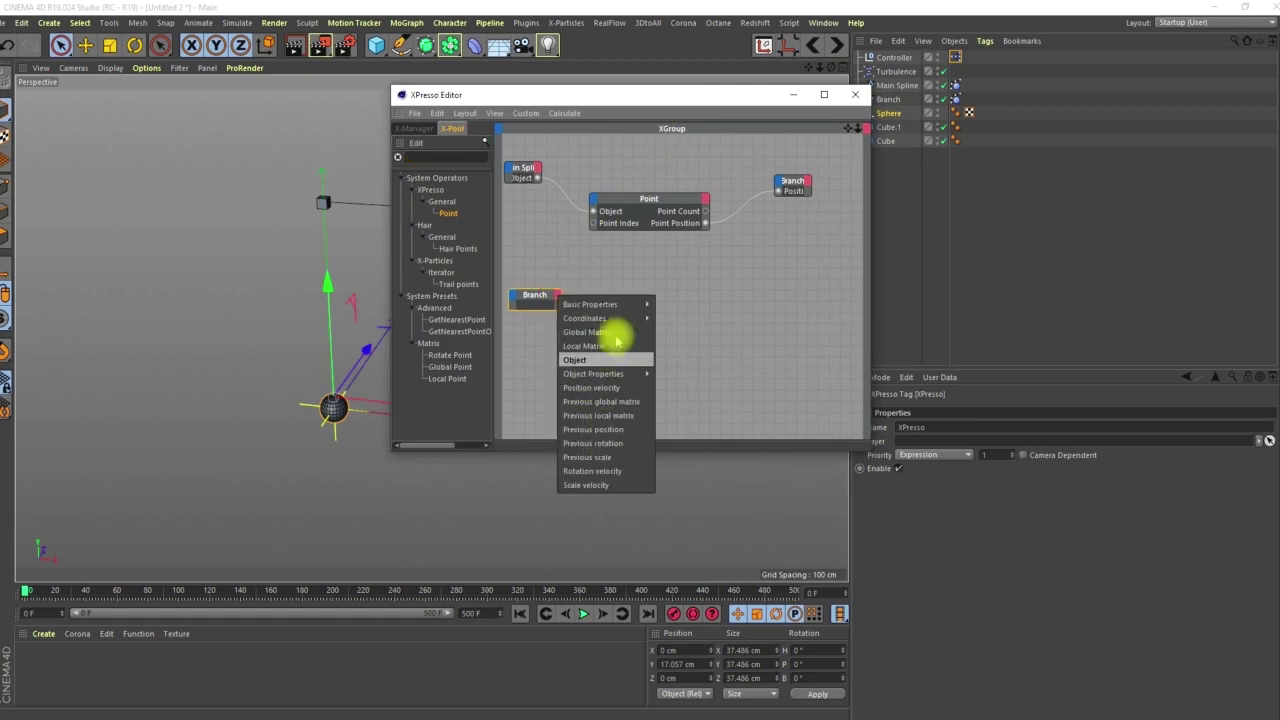
{"action": "left_click", "coordinate": [597, 360]}
{"action": "left_click_drag", "start_coordinate": [645, 198], "coordinate": [620, 287], "text": "ctrl"}
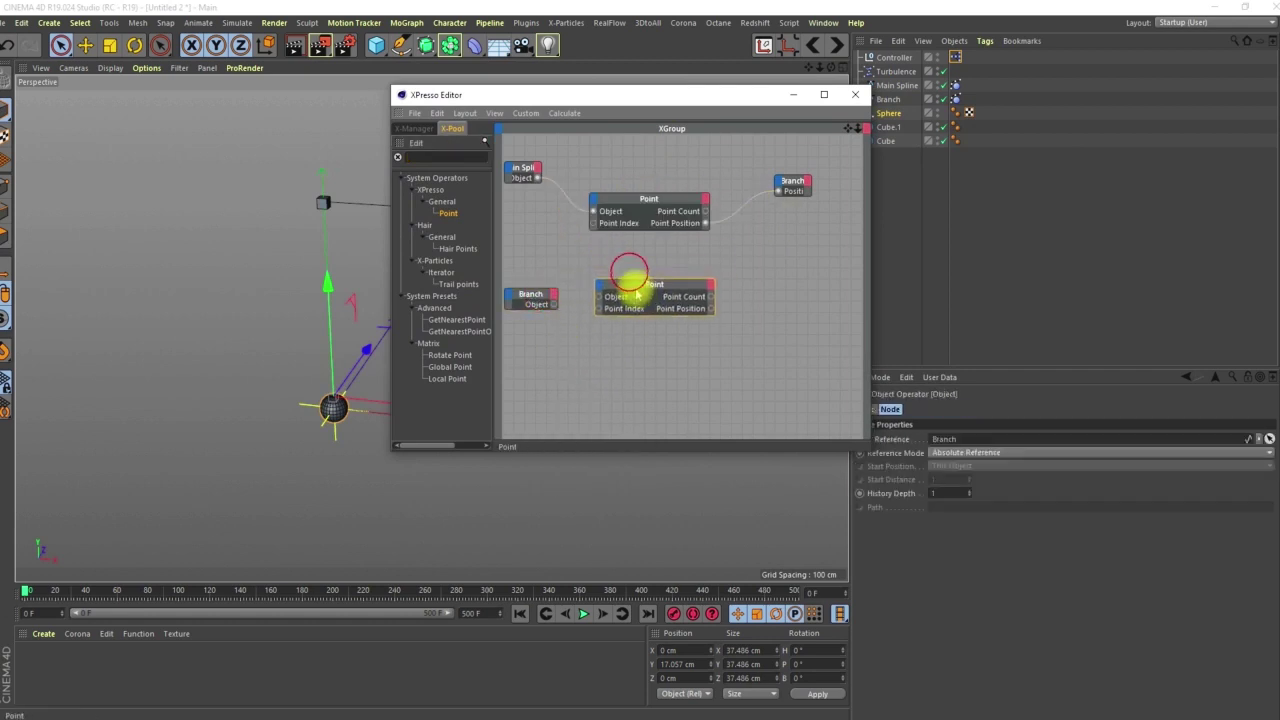
- Select Branch's bottom end point and look up its index in the spline's point list
{"action": "left_click_drag", "start_coordinate": [642, 104], "coordinate": [862, 351]}
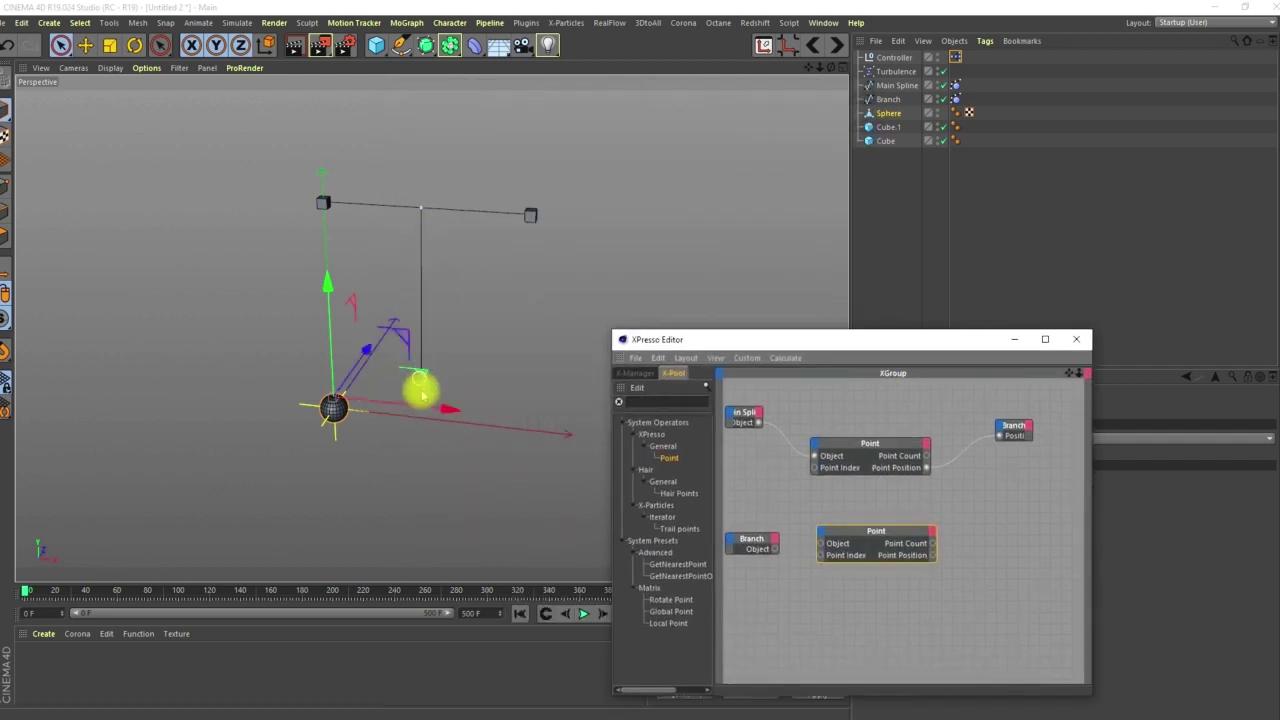
{"action": "left_click_drag", "start_coordinate": [426, 383], "coordinate": [452, 315], "text": "alt"}
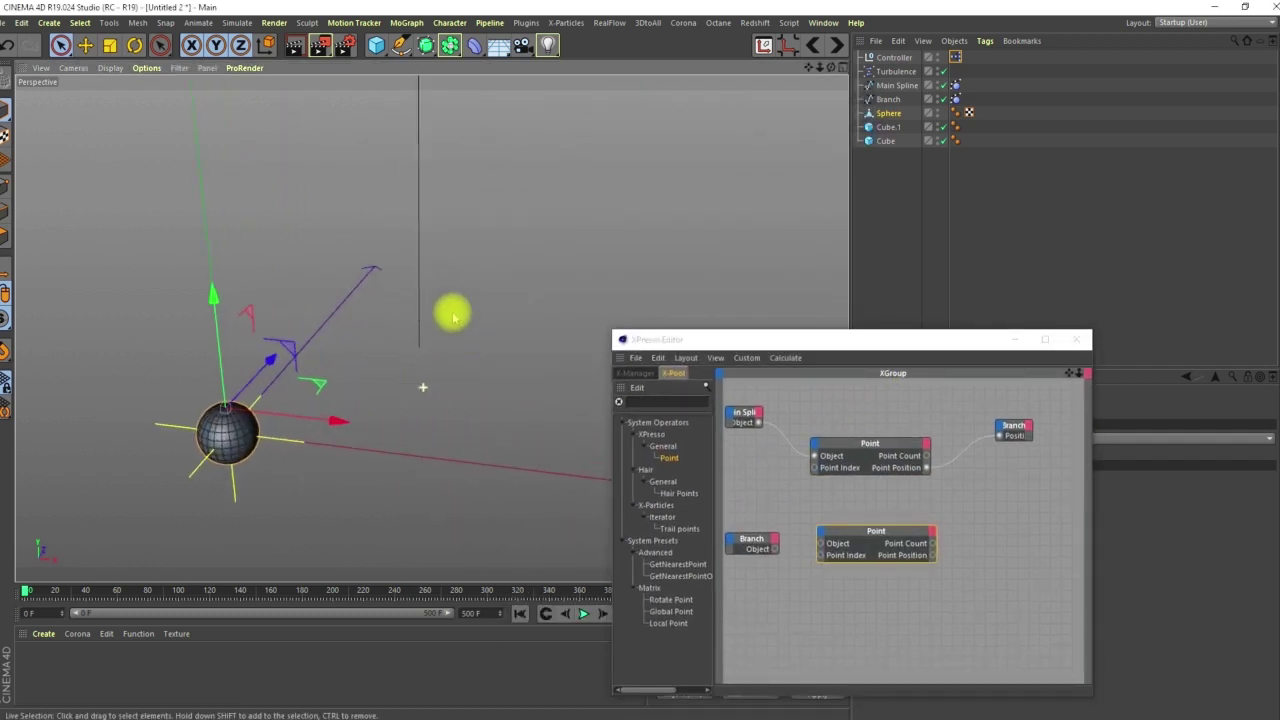
{"action": "left_click", "coordinate": [888, 99]}
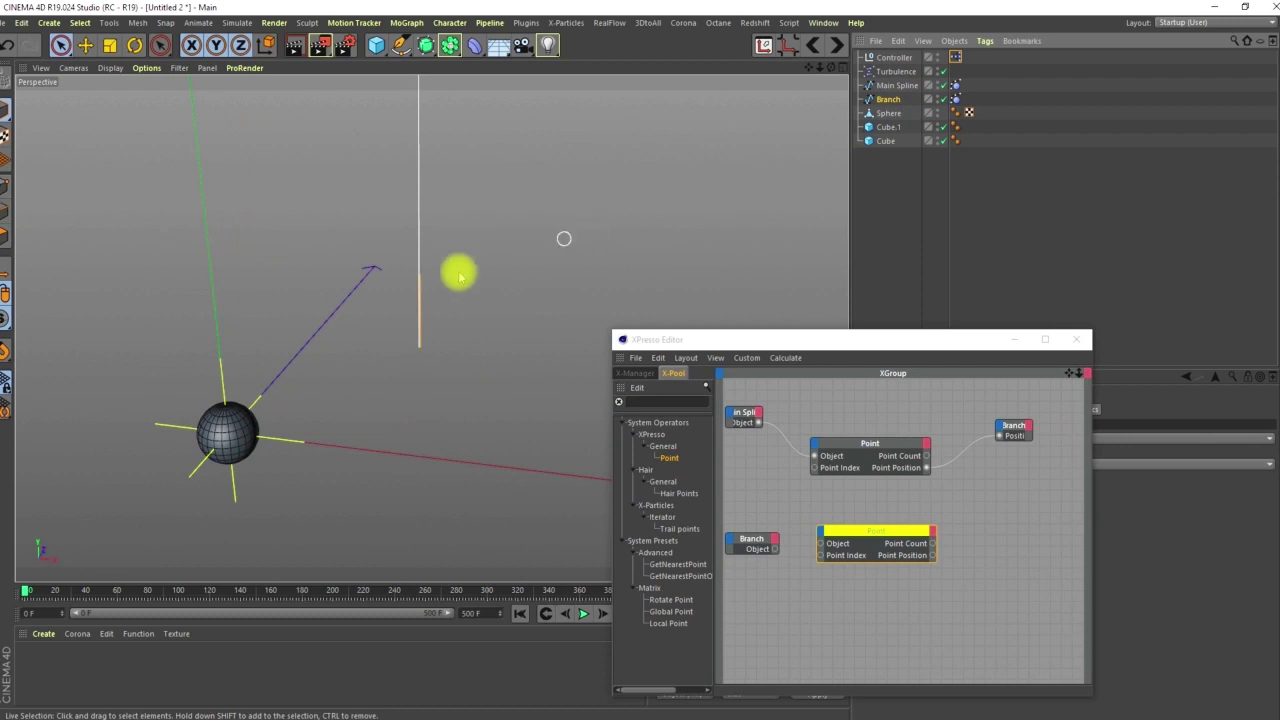
{"action": "left_click", "coordinate": [14, 184]}
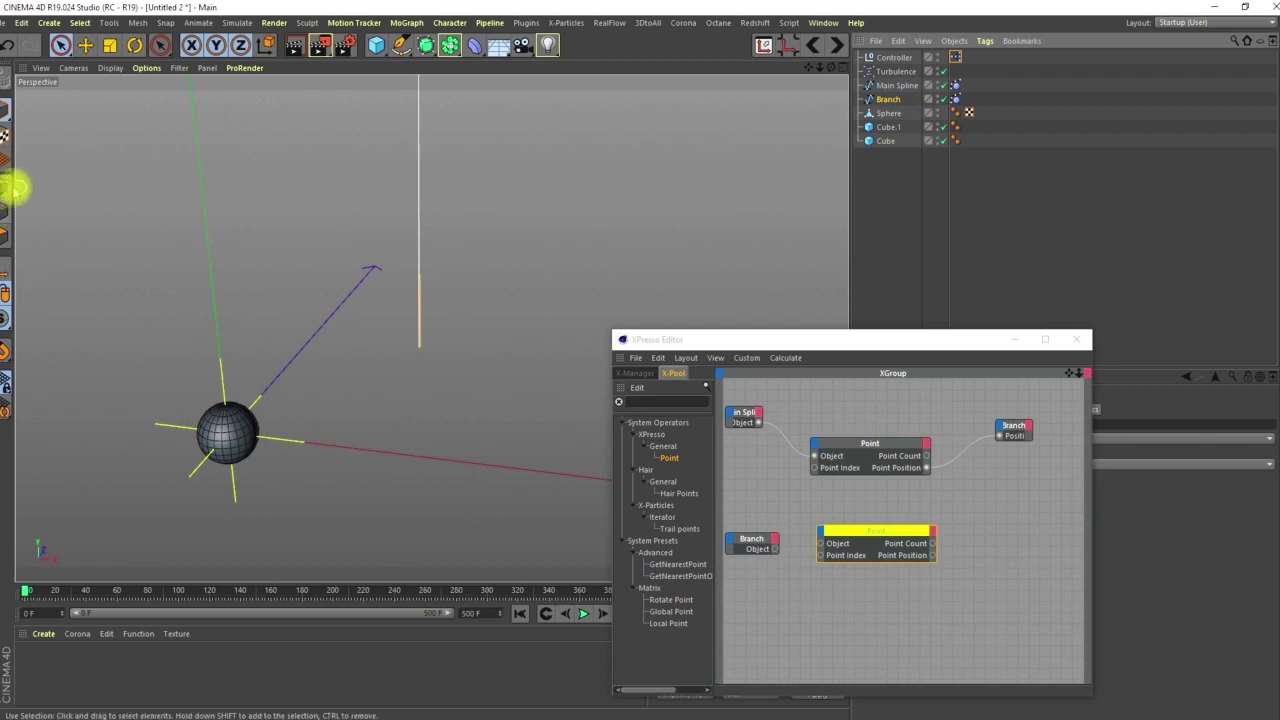
{"action": "left_click", "coordinate": [420, 348]}
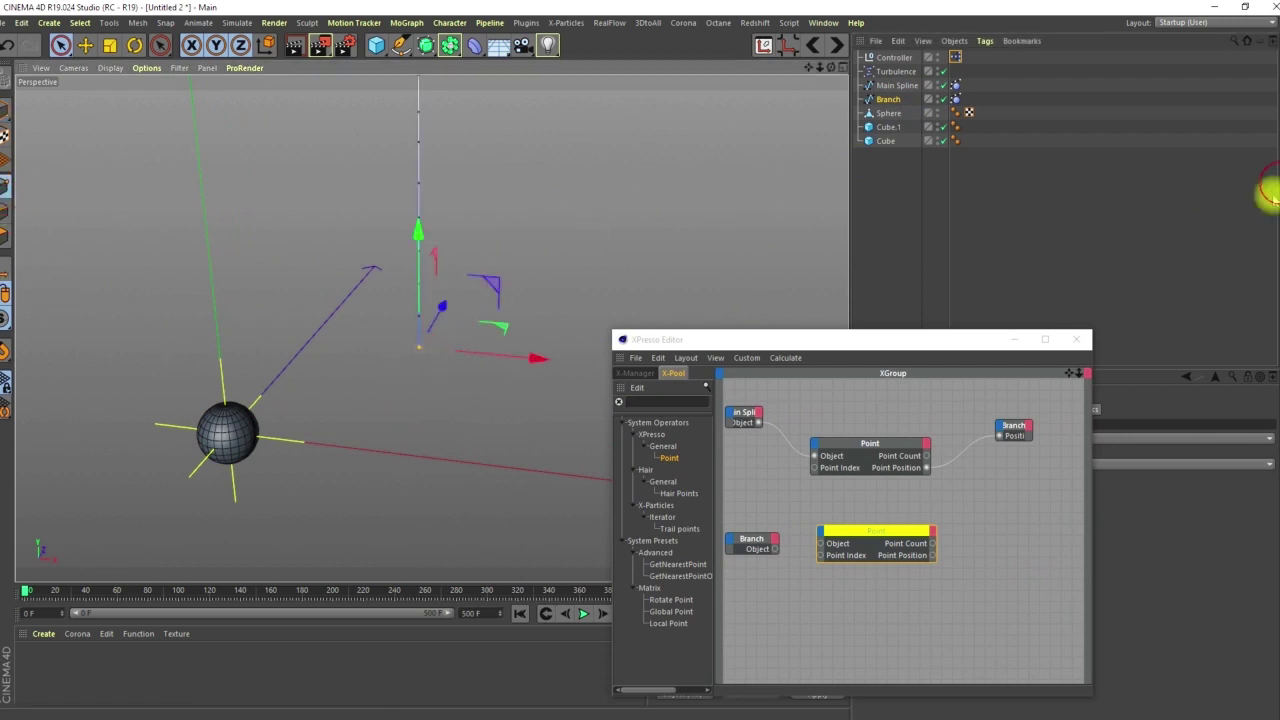
{"action": "left_click", "coordinate": [1272, 196]}
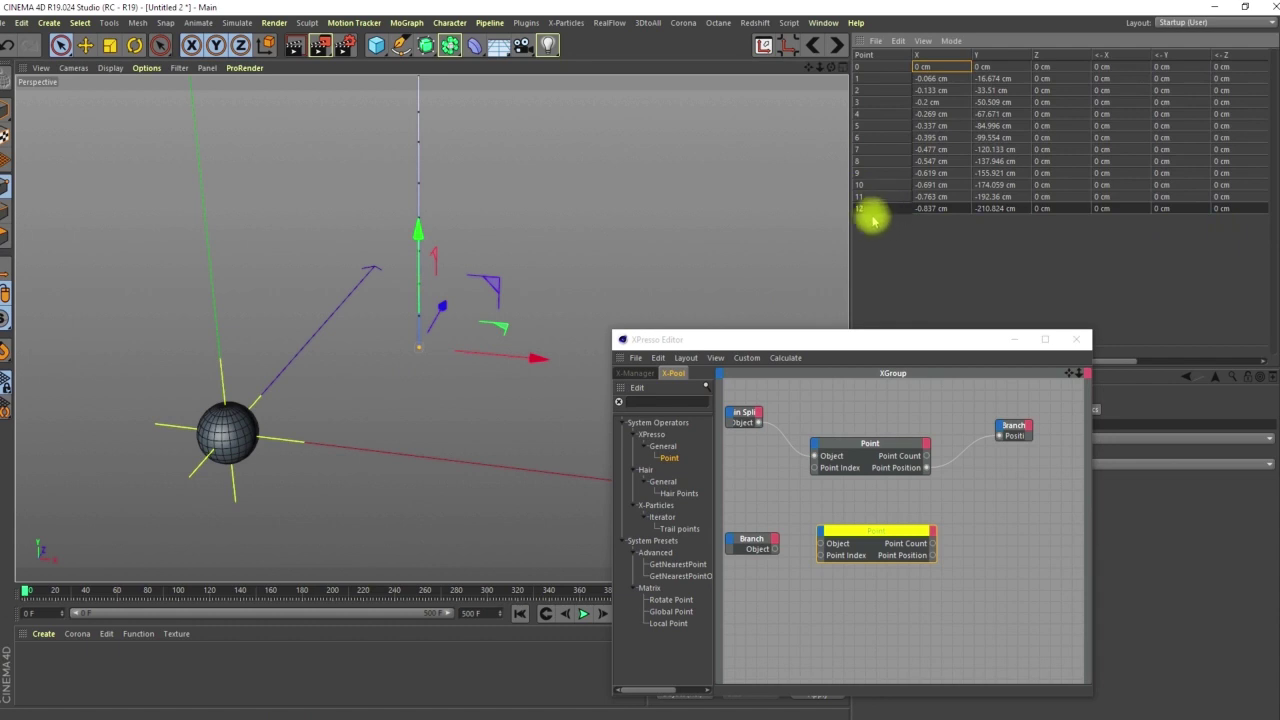
- Return to Model mode, set the duplicated Point node's Point Index to 12, and bring back the object list
{"action": "left_click_drag", "start_coordinate": [867, 343], "coordinate": [665, 235]}
{"action": "left_click", "coordinate": [6, 110]}
{"action": "left_click", "coordinate": [690, 370]}
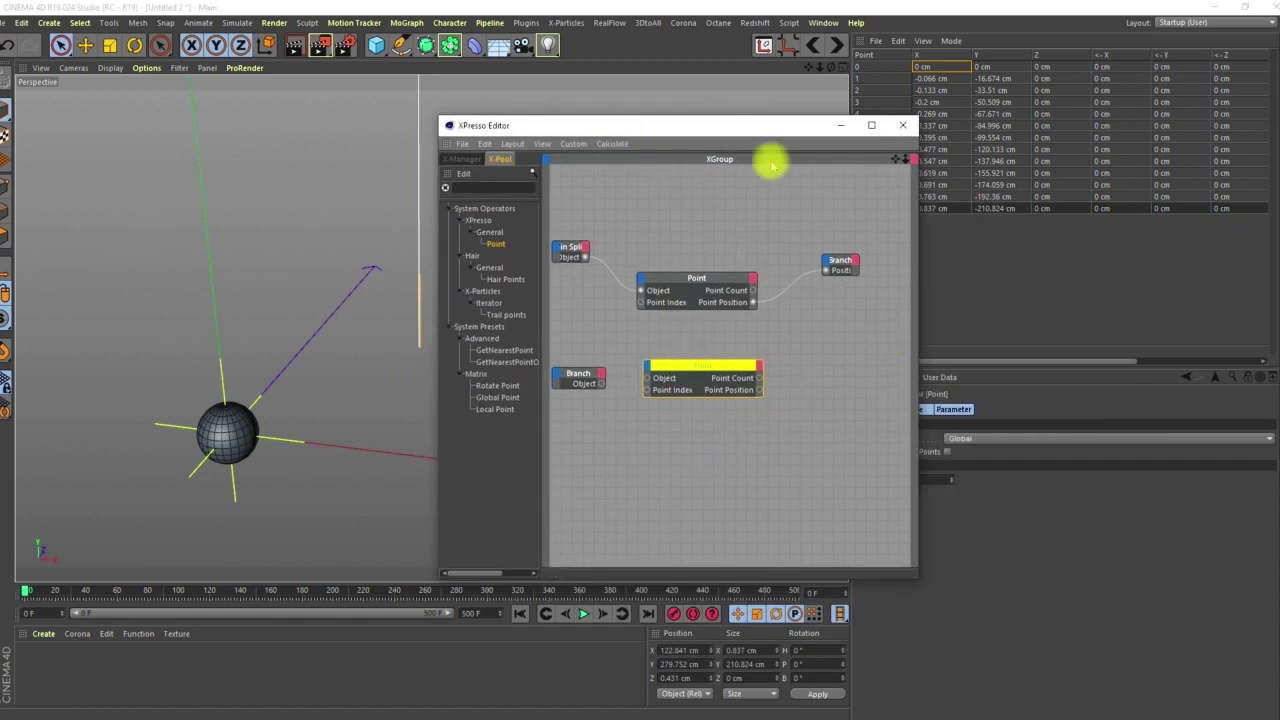
{"action": "left_click_drag", "start_coordinate": [763, 126], "coordinate": [639, 130]}
{"action": "left_click", "coordinate": [925, 481]}
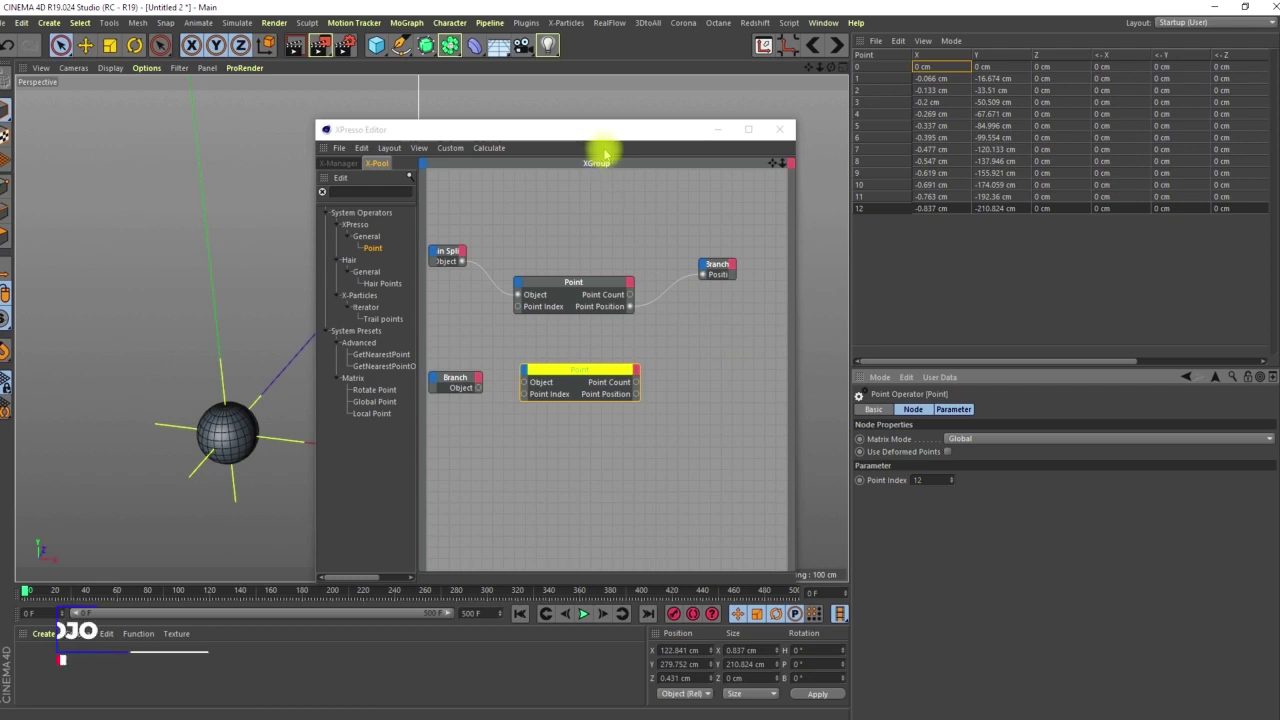
{"action": "left_click_drag", "start_coordinate": [624, 129], "coordinate": [600, 131]}
{"action": "left_click", "coordinate": [1273, 60]}
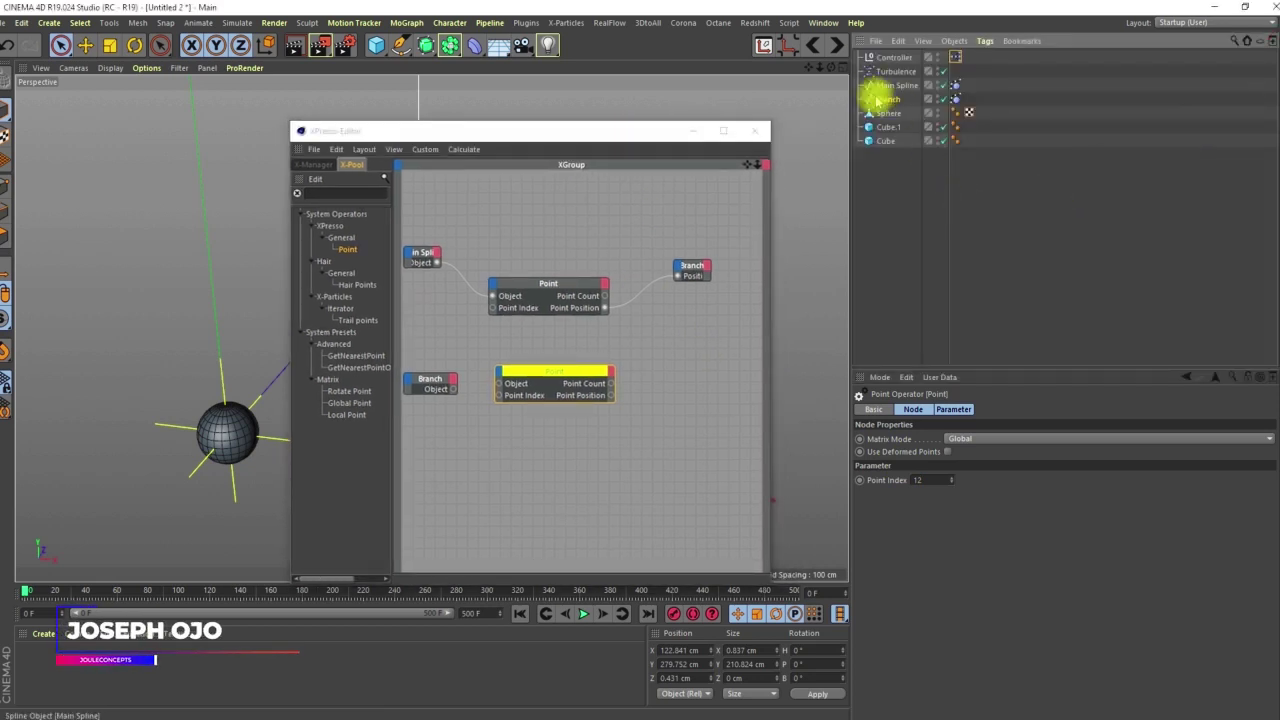
- Add Sphere to the XPresso, link Branch's Object to the second Point node and its Point Position to Sphere's Position, and close the editor
{"action": "left_click_drag", "start_coordinate": [883, 113], "coordinate": [645, 392]}
{"action": "left_click", "coordinate": [453, 388]}
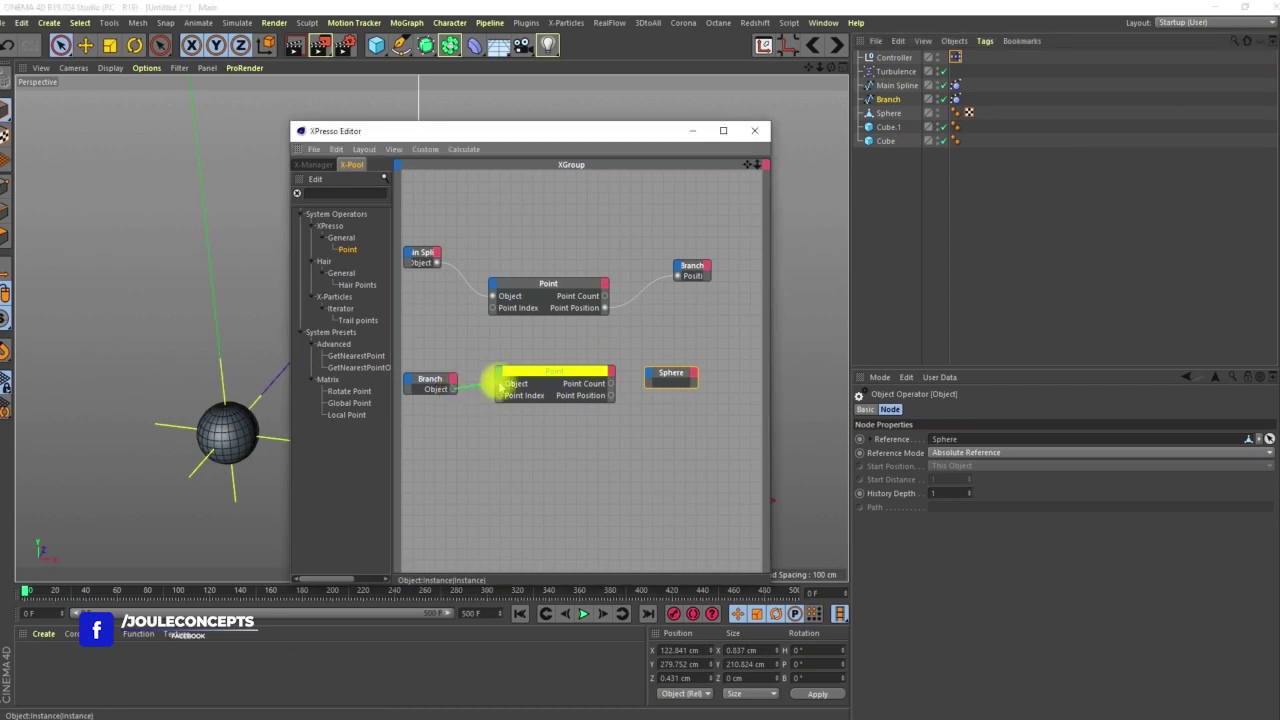
{"action": "left_click_drag", "start_coordinate": [499, 387], "coordinate": [498, 384]}
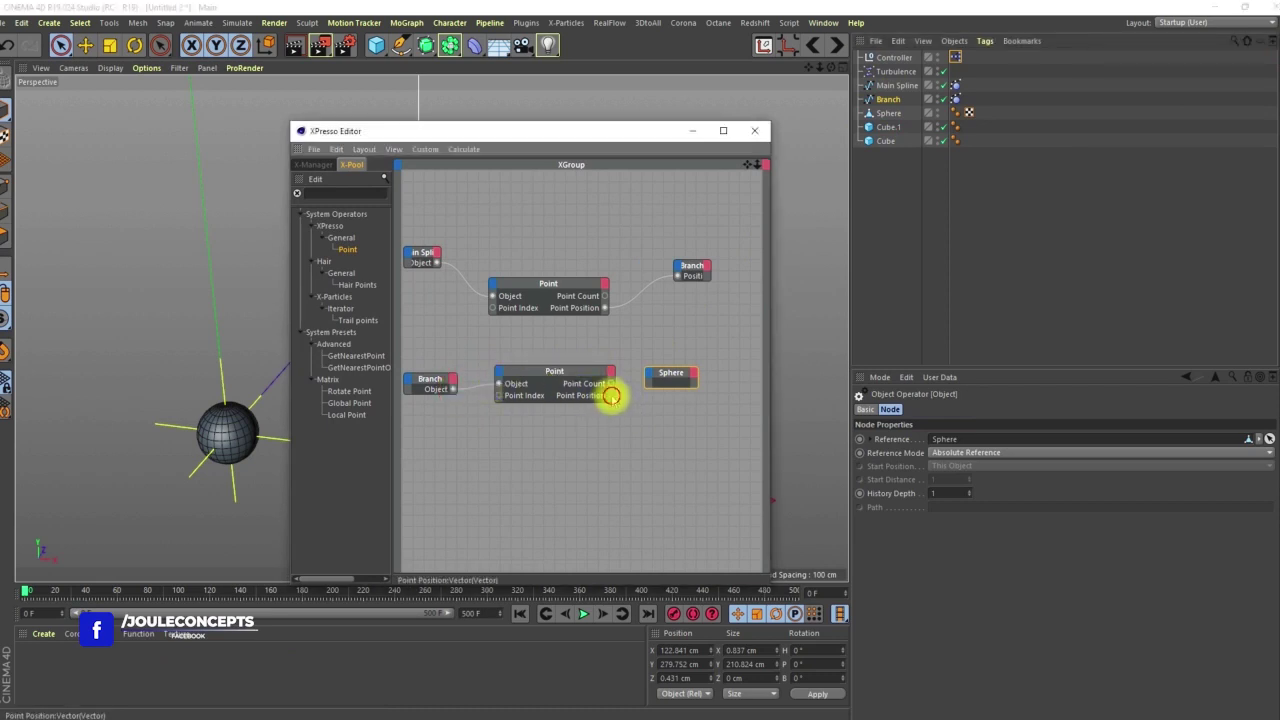
{"action": "left_click_drag", "start_coordinate": [611, 396], "coordinate": [831, 438]}
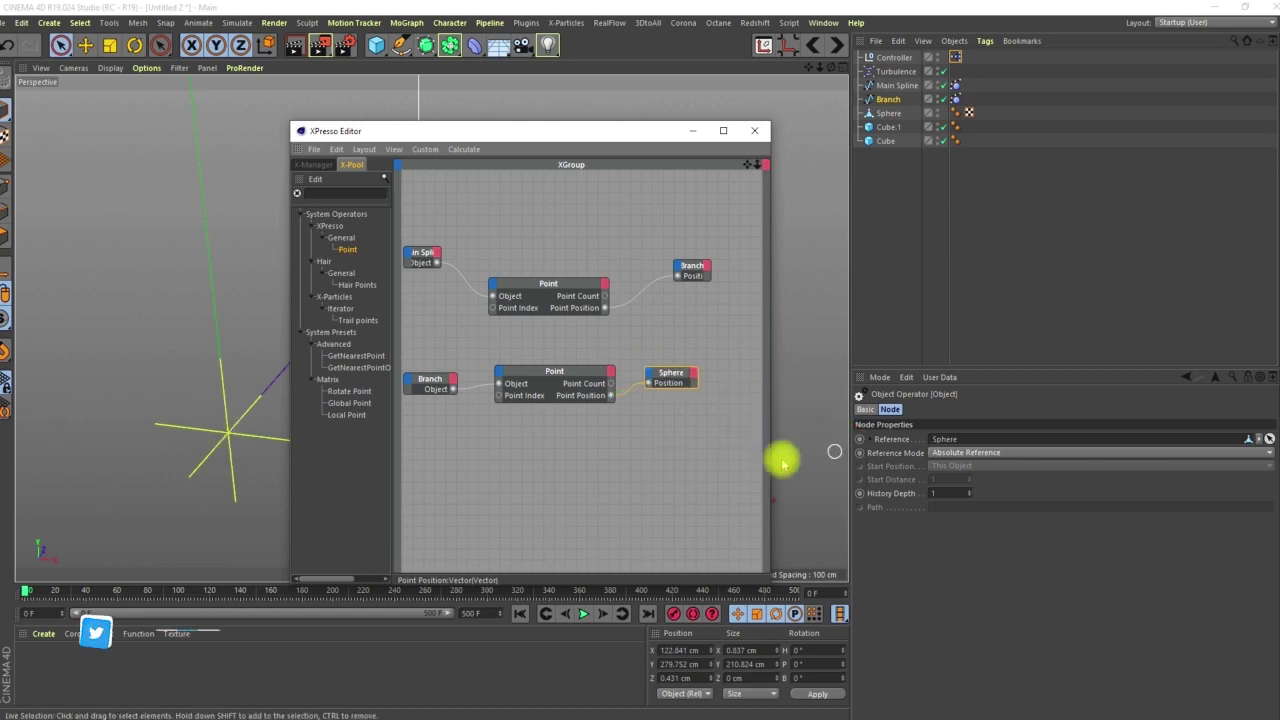
{"action": "left_click_drag", "start_coordinate": [590, 148], "coordinate": [1023, 292]}
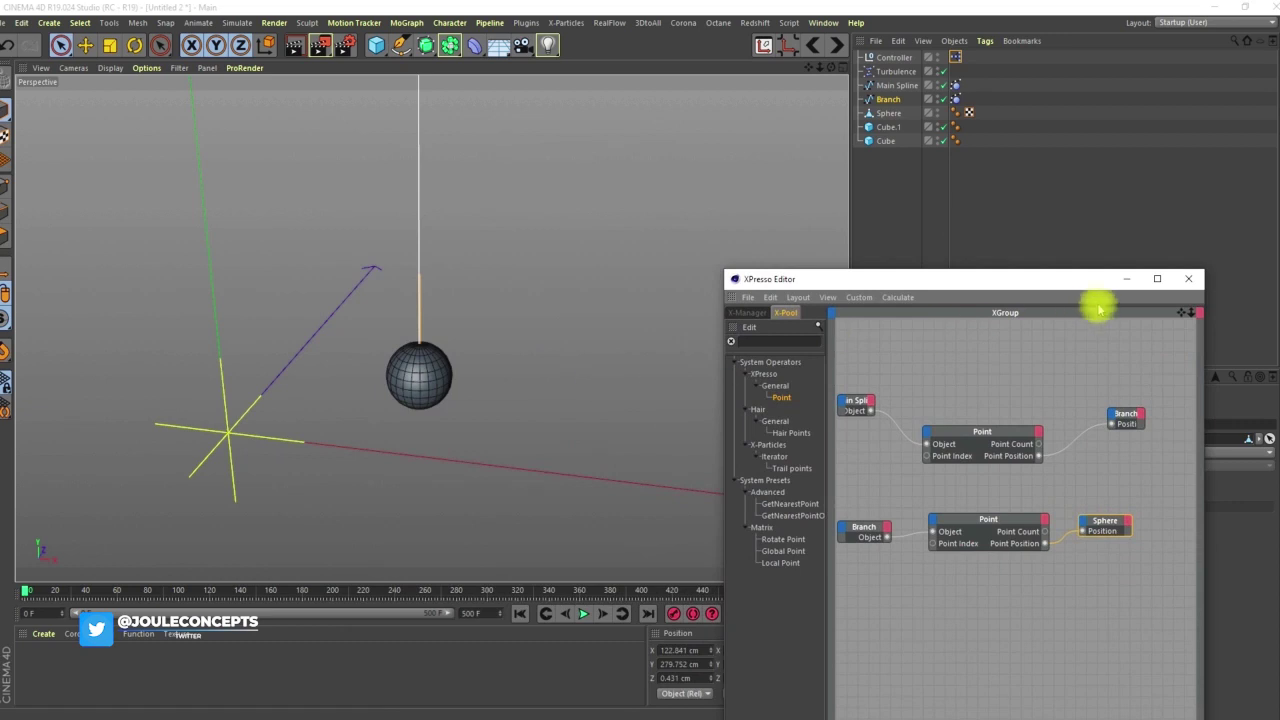
{"action": "left_click", "coordinate": [1181, 277]}
- Play the simulation from the first frame with nothing selected to check that the sphere follows the branch's end
{"action": "scroll", "coordinate": [373, 330], "scroll_direction": "down", "scroll_amount": 3}
{"action": "left_click_drag", "start_coordinate": [409, 324], "coordinate": [394, 320], "text": "alt"}
{"action": "left_click", "coordinate": [520, 614]}
{"action": "left_click", "coordinate": [583, 613]}
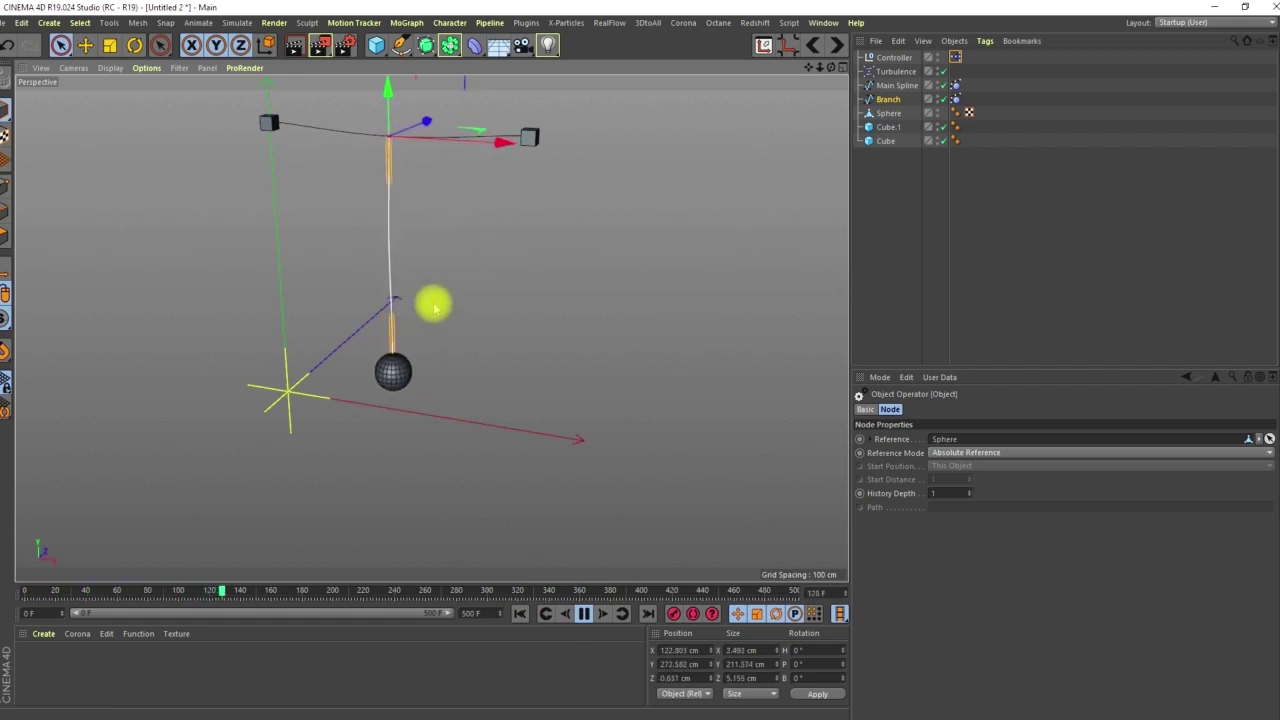
{"action": "left_click", "coordinate": [880, 194]}
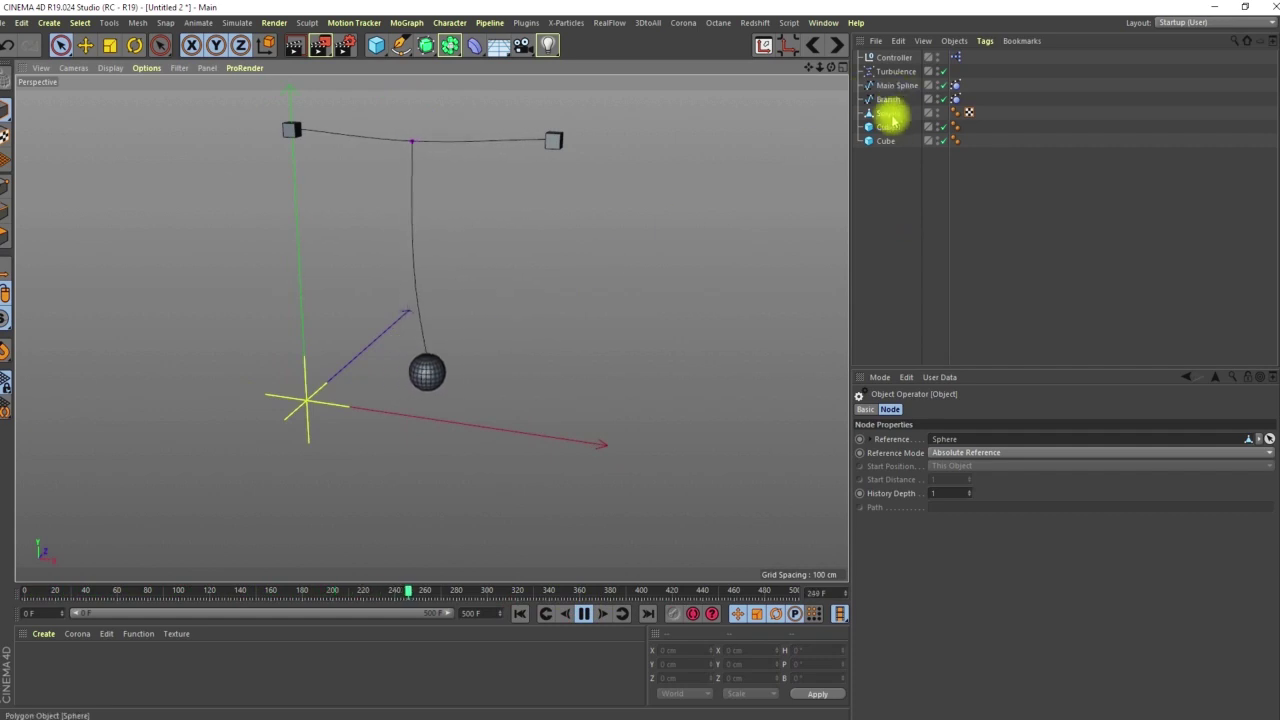
- Give Sphere a Rigid Body tag, stop playback, and return to the first frame
{"action": "right_click", "coordinate": [889, 116]}
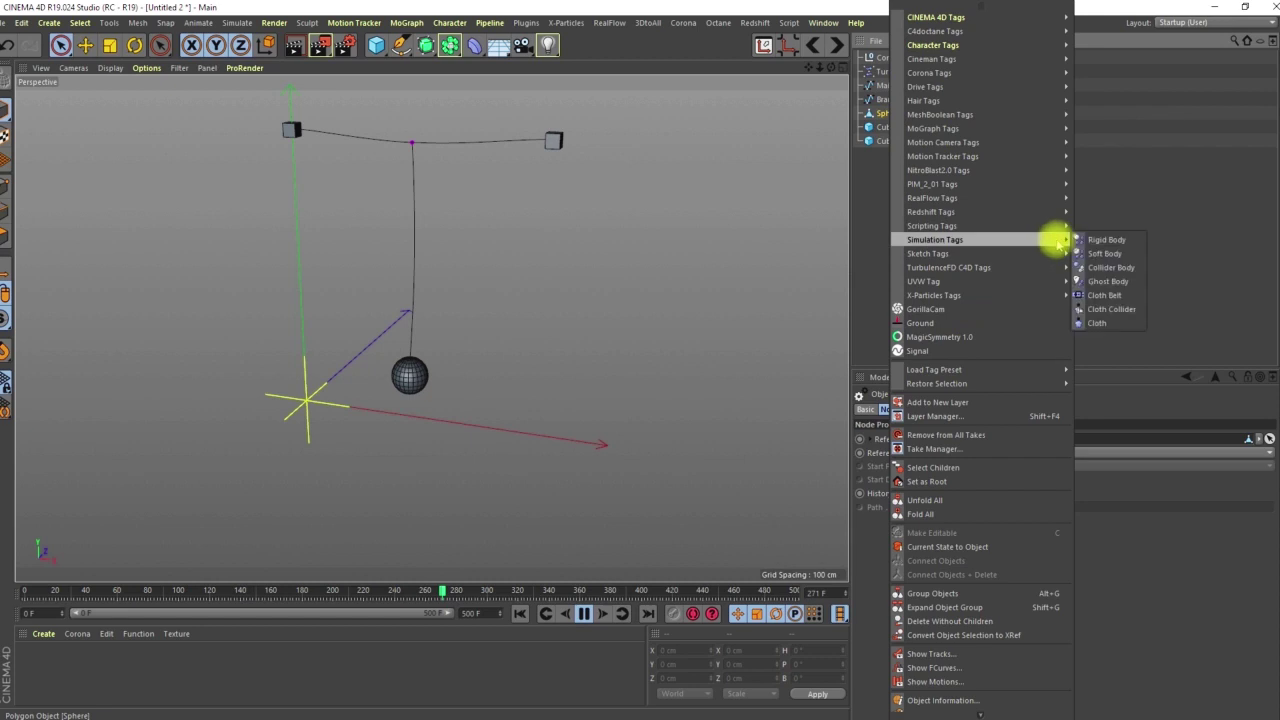
{"action": "left_click", "coordinate": [1091, 242]}
{"action": "left_click", "coordinate": [584, 613]}
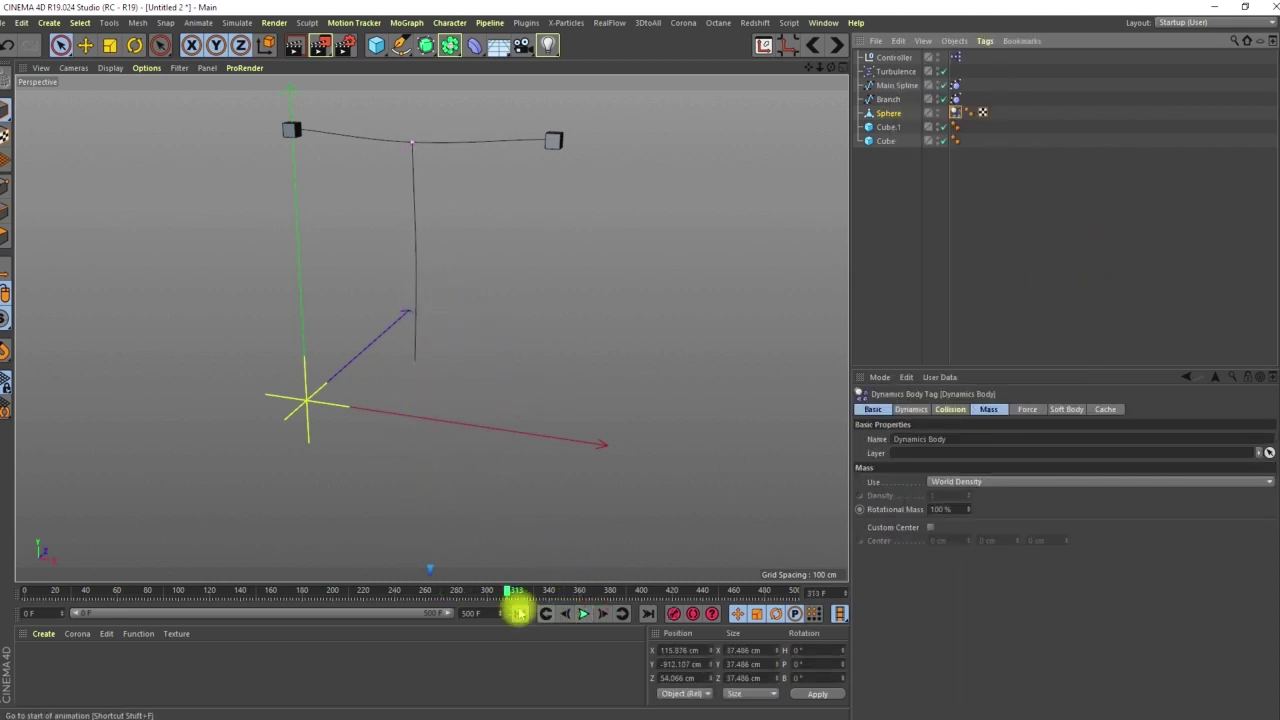
{"action": "left_click", "coordinate": [521, 613]}
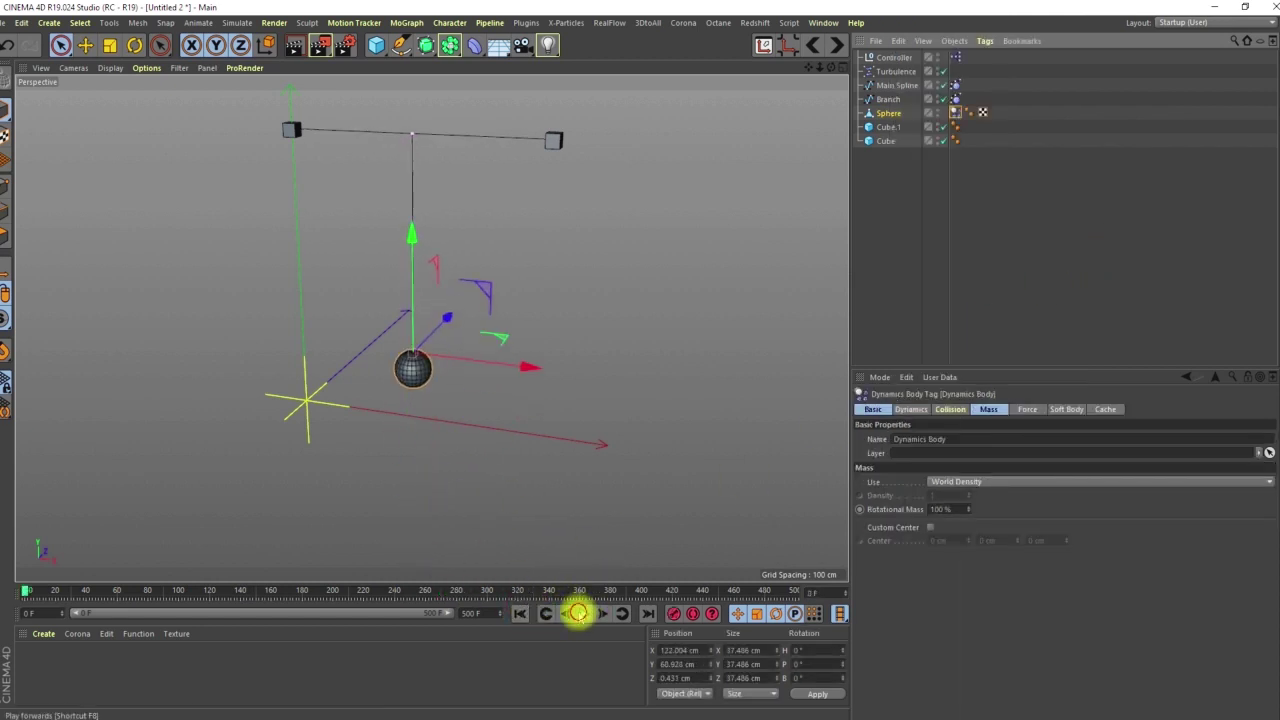
- Play the simulation to check how the rigid-body sphere behaves, and rewind to the first frame
{"action": "left_click", "coordinate": [583, 613]}
{"action": "left_click", "coordinate": [1008, 217]}
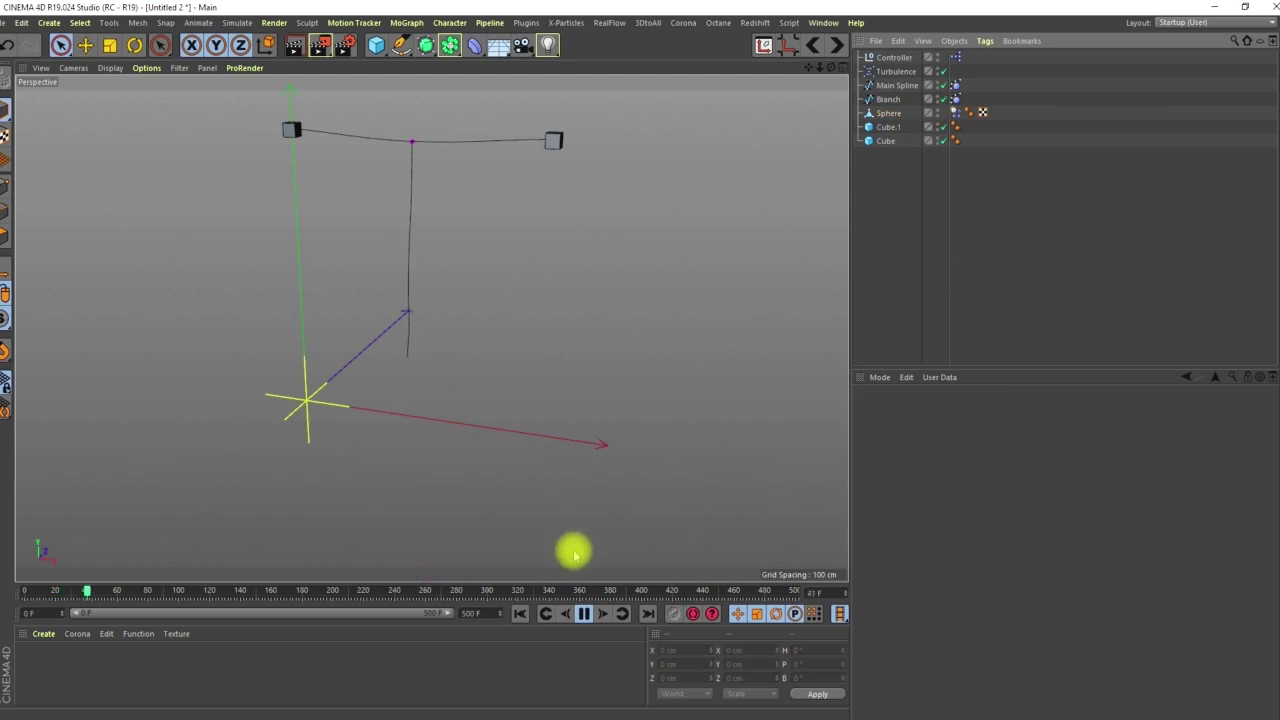
{"action": "left_click", "coordinate": [583, 613]}
{"action": "left_click", "coordinate": [520, 613]}
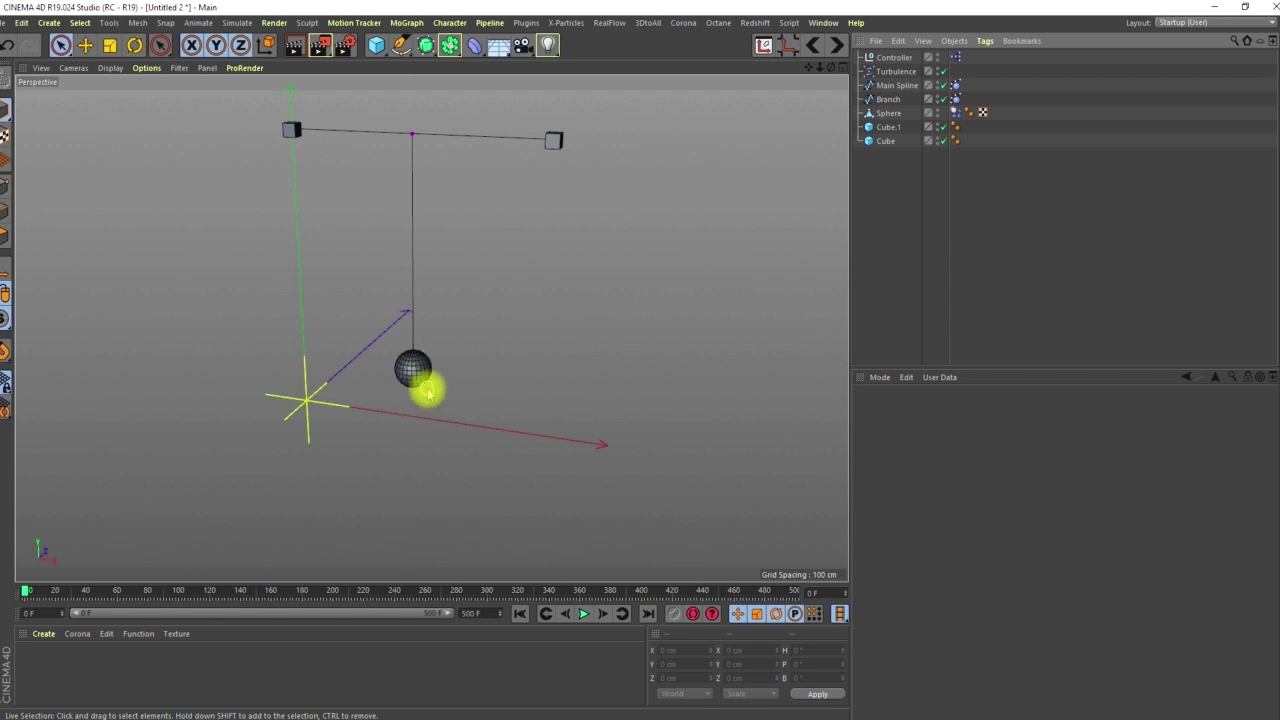
{"action": "middle_click_drag", "start_coordinate": [423, 340], "coordinate": [429, 343], "text": "alt"}
{"action": "right_click_drag", "start_coordinate": [430, 345], "coordinate": [408, 395], "text": "alt"}
{"action": "middle_click_drag", "start_coordinate": [418, 315], "coordinate": [411, 334], "text": "alt"}
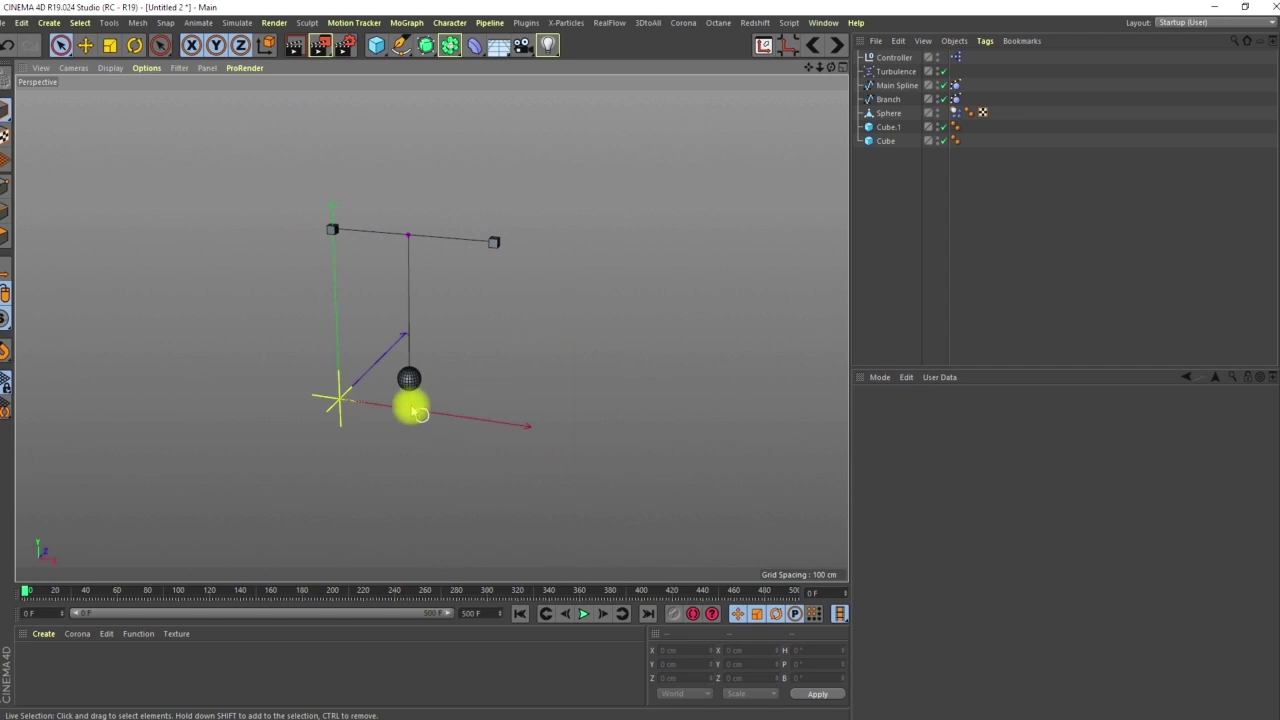
{"action": "scroll", "coordinate": [414, 398], "scroll_direction": "up", "scroll_amount": 5}
{"action": "left_click_drag", "start_coordinate": [405, 398], "coordinate": [400, 354], "text": "alt"}
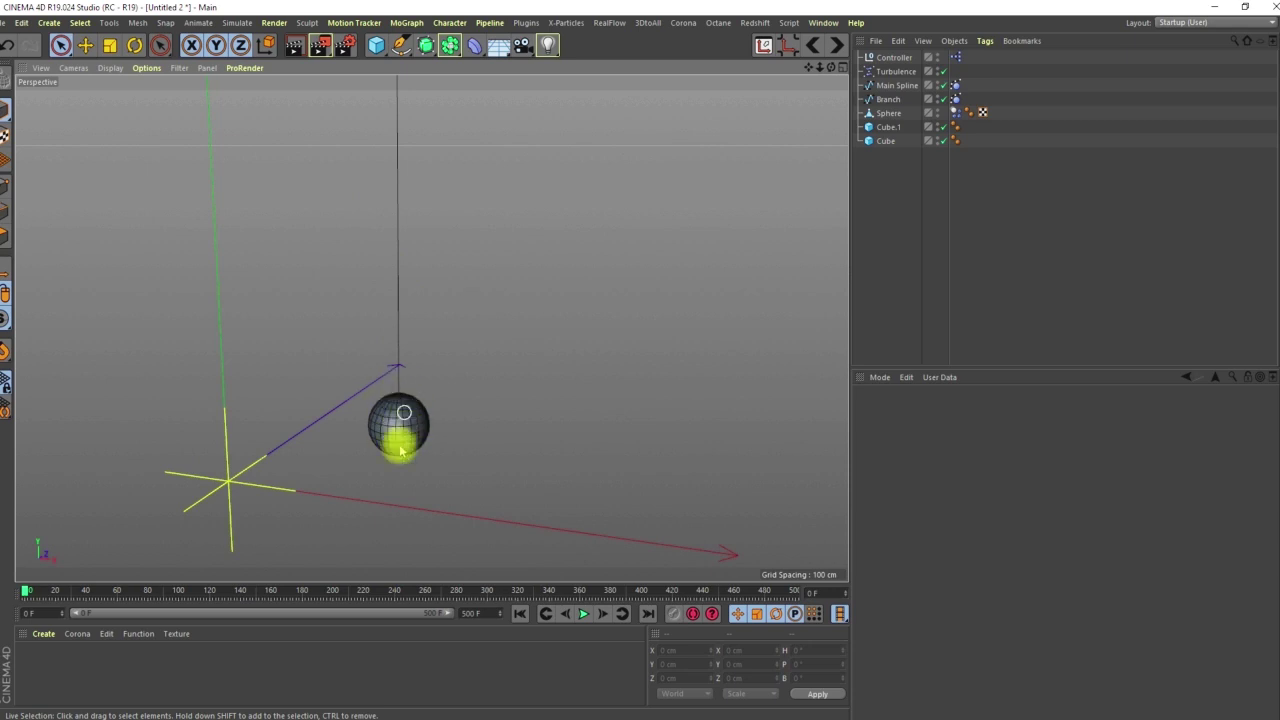
{"action": "scroll", "coordinate": [402, 404], "scroll_direction": "down", "scroll_amount": 4}
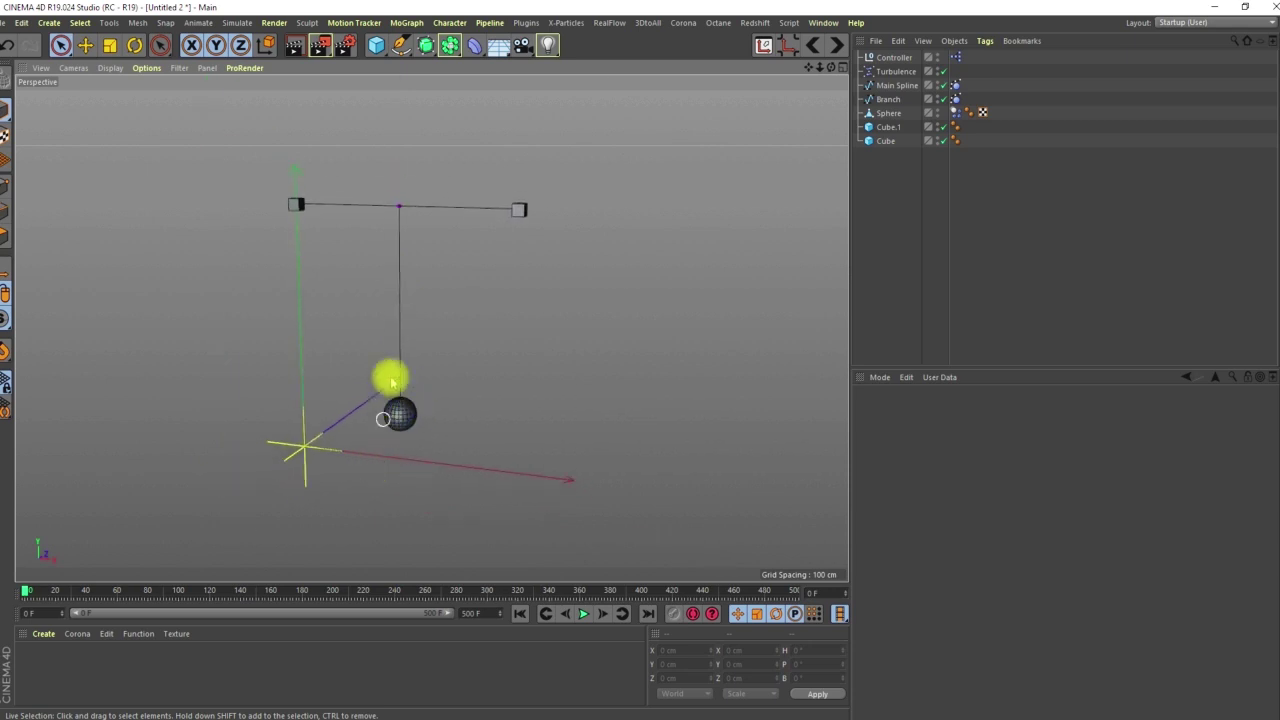
{"action": "middle_click_drag", "start_coordinate": [391, 379], "coordinate": [388, 393], "text": "alt"}
- Add a Capsule at the origin and shape it to a radius of about 1.7 cm and a height of about 202 cm
{"action": "left_click_drag", "start_coordinate": [380, 43], "coordinate": [389, 98]}
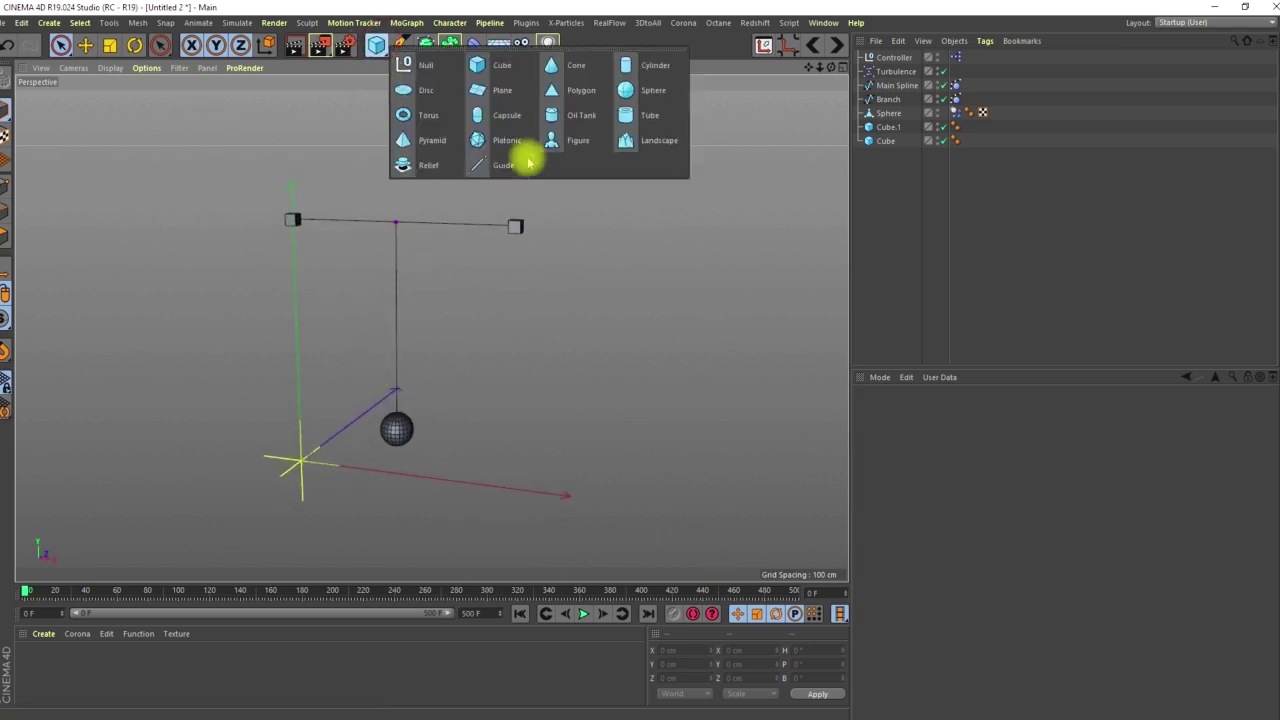
{"action": "left_click", "coordinate": [506, 117]}
{"action": "left_click_drag", "start_coordinate": [335, 477], "coordinate": [303, 456]}
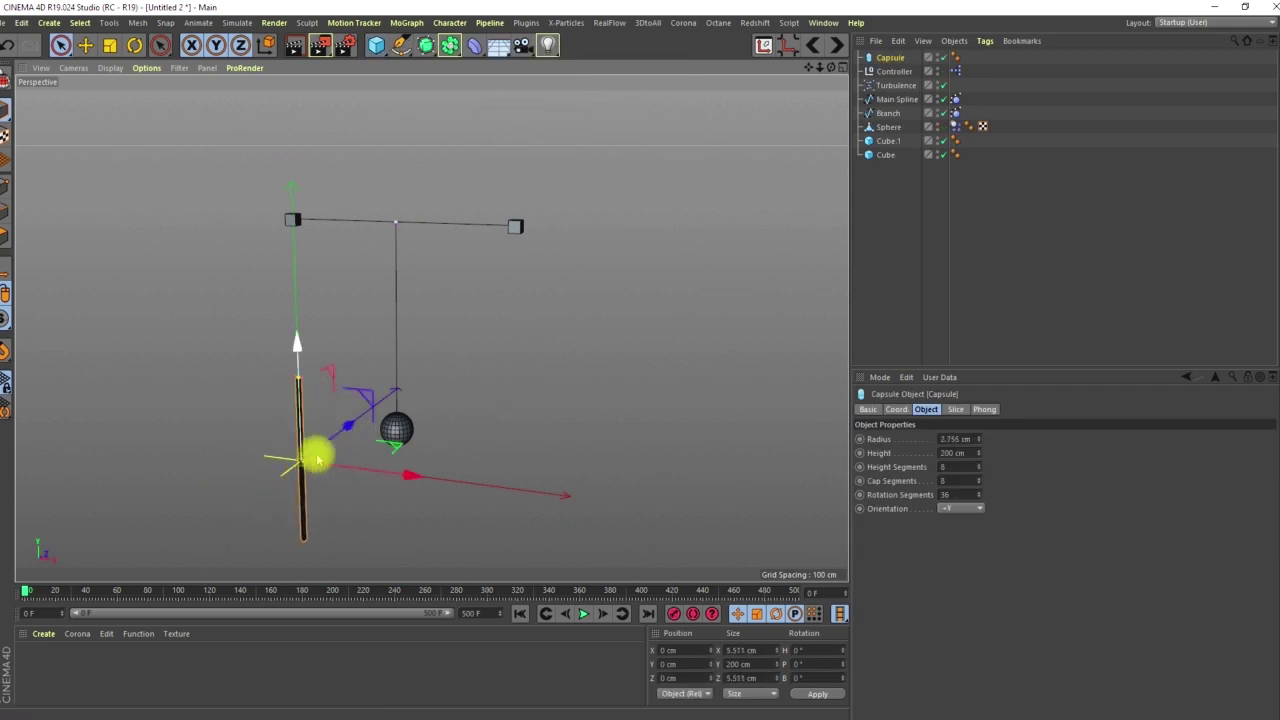
{"action": "middle_click_drag", "start_coordinate": [275, 449], "coordinate": [293, 388], "text": "alt"}
{"action": "right_click_drag", "start_coordinate": [325, 381], "coordinate": [378, 295], "text": "alt"}
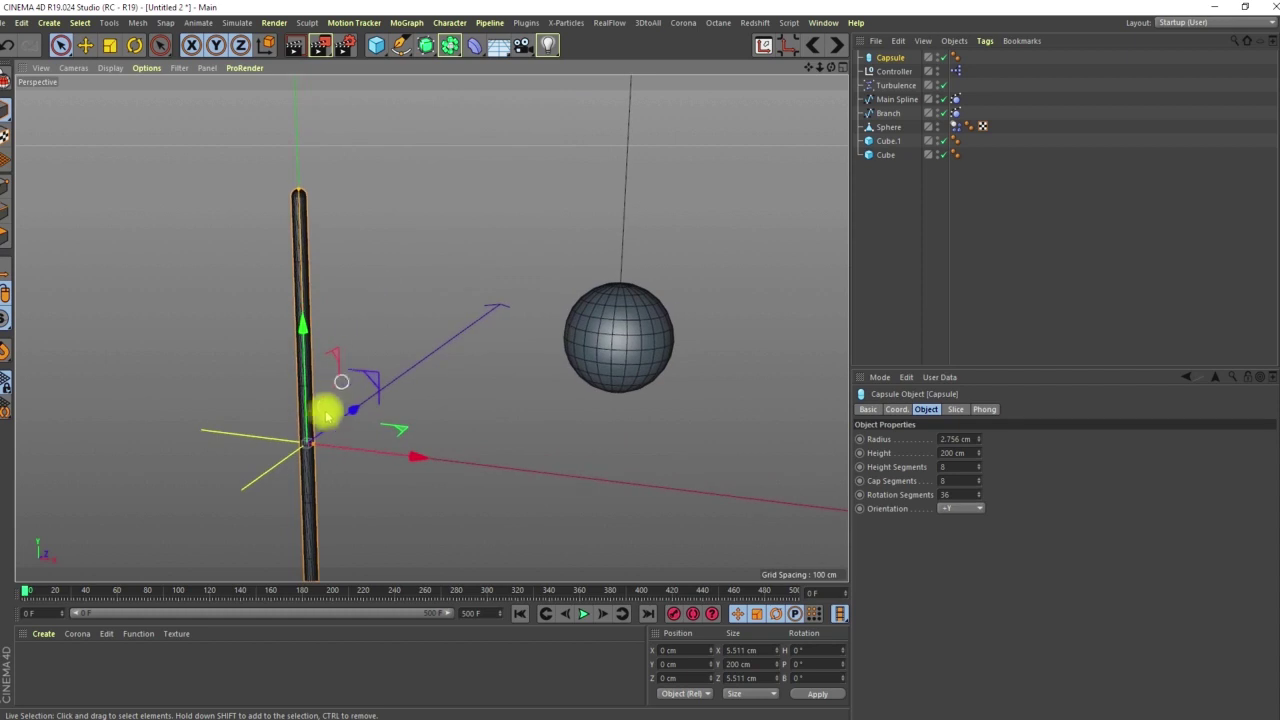
{"action": "left_click_drag", "start_coordinate": [312, 449], "coordinate": [309, 443]}
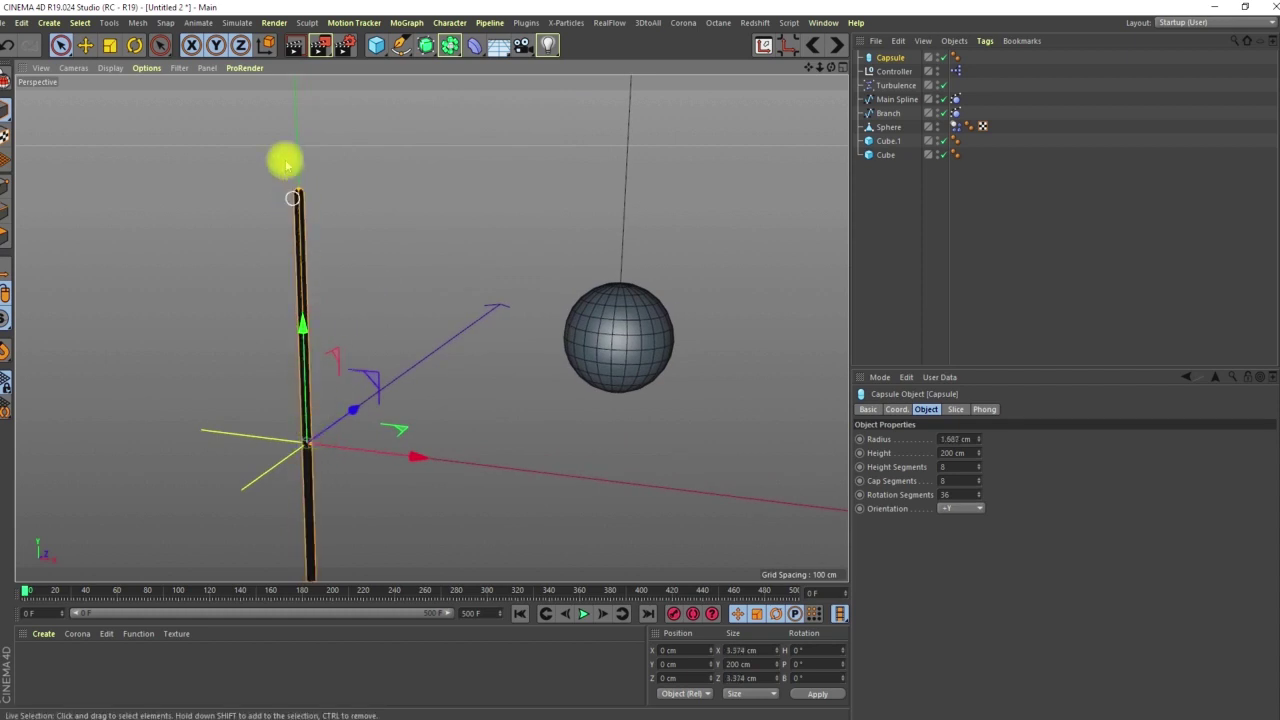
{"action": "mouse_move", "coordinate": [299, 189]}
{"action": "left_mouse_down"}
{"action": "mouse_move", "coordinate": [302, 149]}
{"action": "mouse_move", "coordinate": [299, 189]}
{"action": "left_mouse_up"}
- Set the capsule's Height Segments to 58 and its Rotation Segments to 8
{"action": "mouse_move", "coordinate": [308, 247]}
{"action": "right_mouse_down", "text": "alt"}
{"action": "mouse_move", "coordinate": [266, 369]}
{"action": "mouse_move", "coordinate": [322, 236]}
{"action": "right_mouse_up", "text": "alt"}
{"action": "middle_click_drag", "start_coordinate": [343, 334], "coordinate": [363, 315], "text": "alt"}
{"action": "right_click_drag", "start_coordinate": [344, 286], "coordinate": [456, 162], "text": "alt"}
{"action": "scroll", "coordinate": [424, 209], "scroll_direction": "down", "scroll_amount": 6}
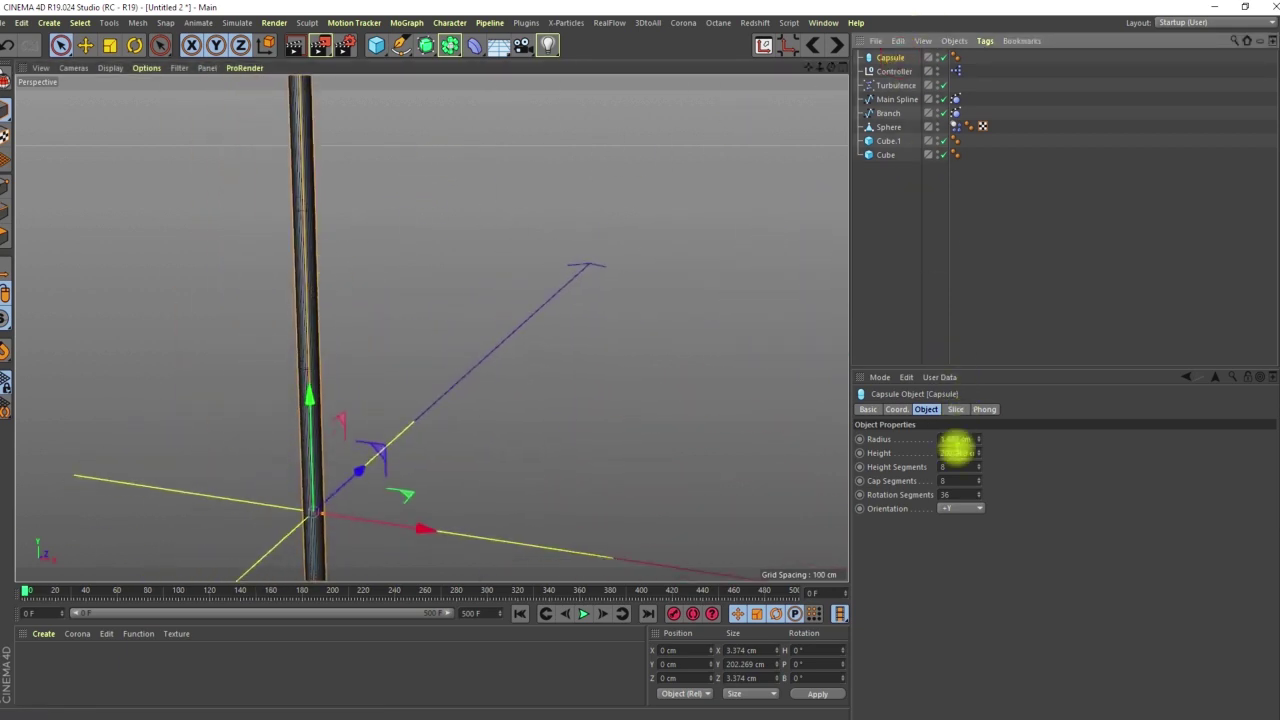
{"action": "left_click_drag", "start_coordinate": [981, 471], "coordinate": [979, 467]}
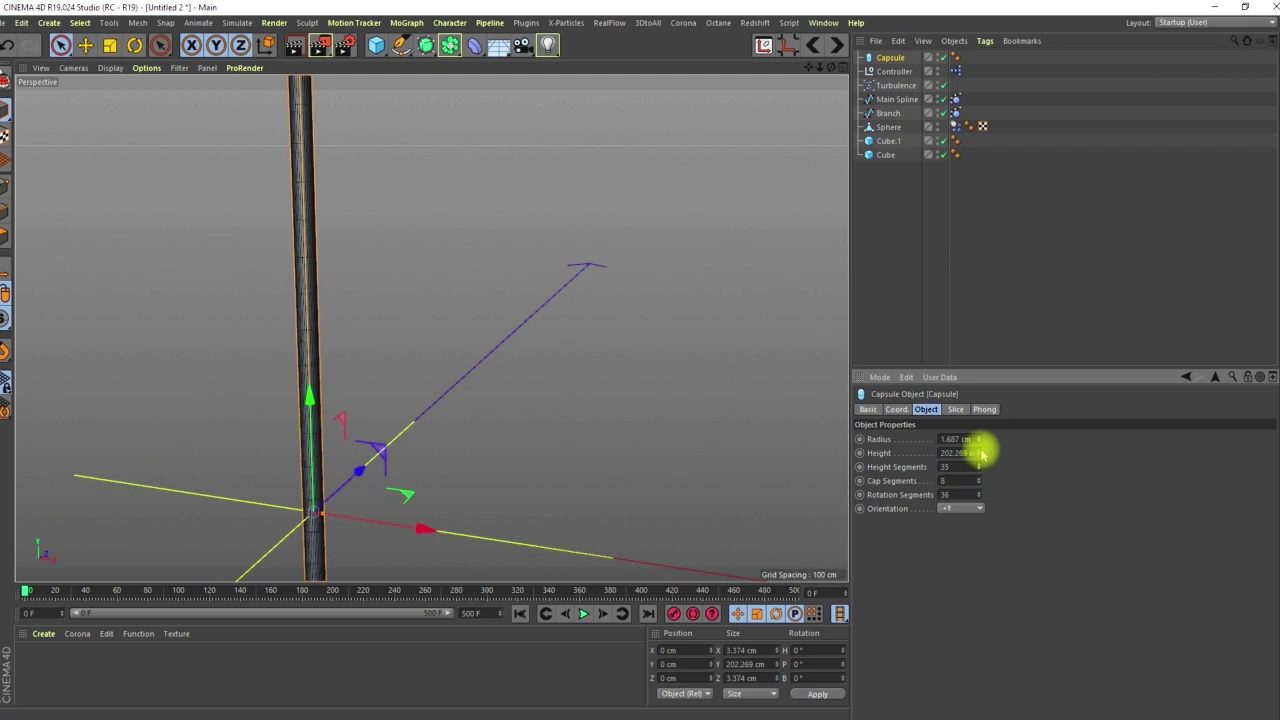
{"action": "left_click_drag", "start_coordinate": [986, 438], "coordinate": [986, 434]}
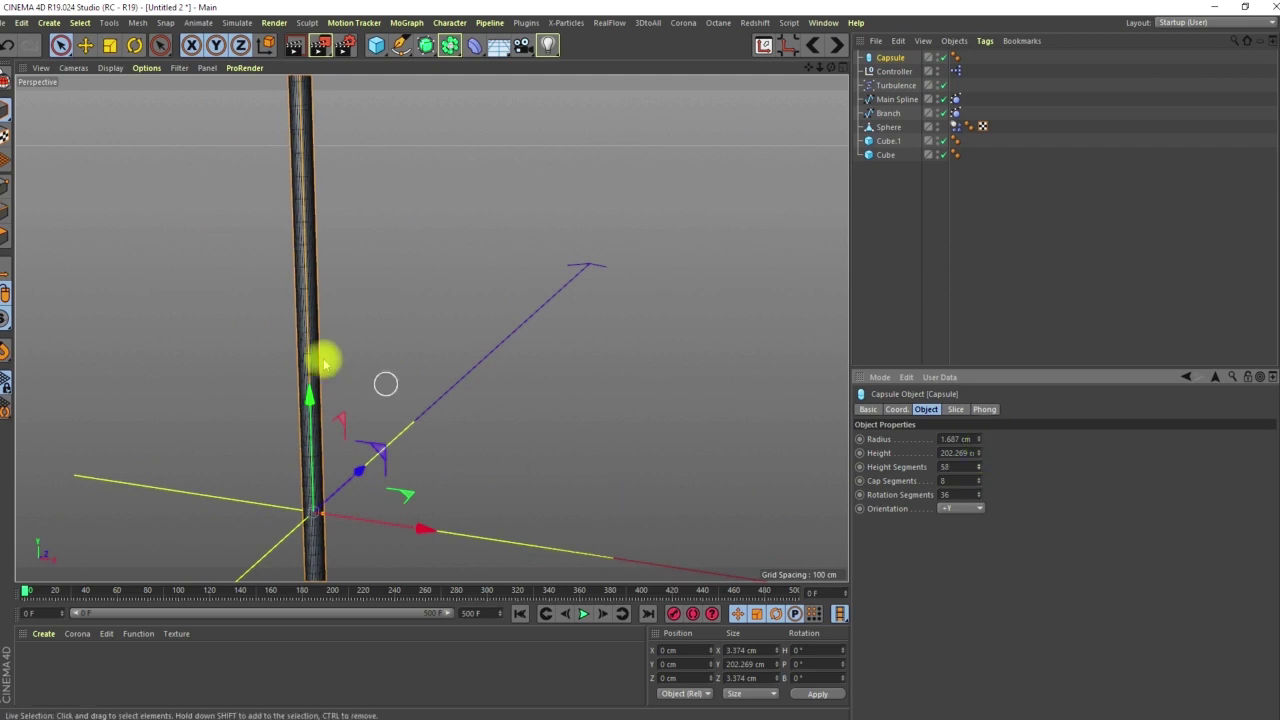
{"action": "right_click_drag", "start_coordinate": [290, 302], "coordinate": [332, 270], "text": "alt"}
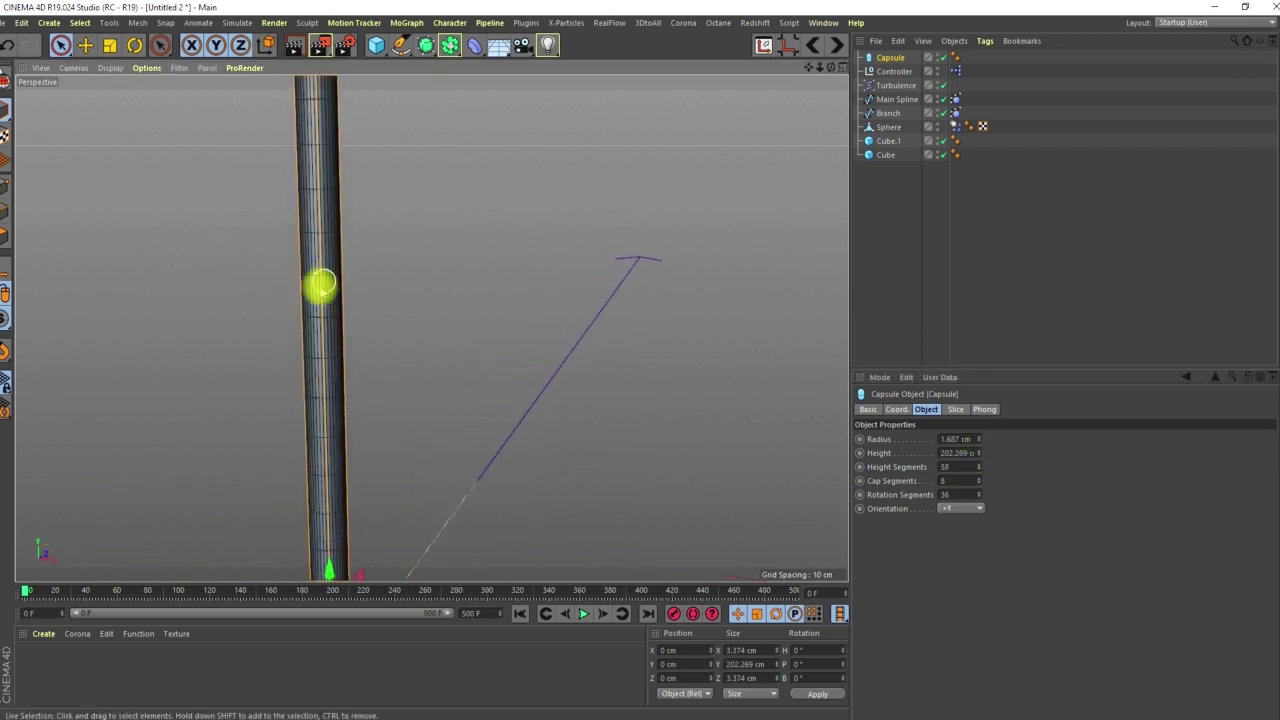
{"action": "left_click", "coordinate": [945, 494]}
{"action": "key", "text": "Return"}
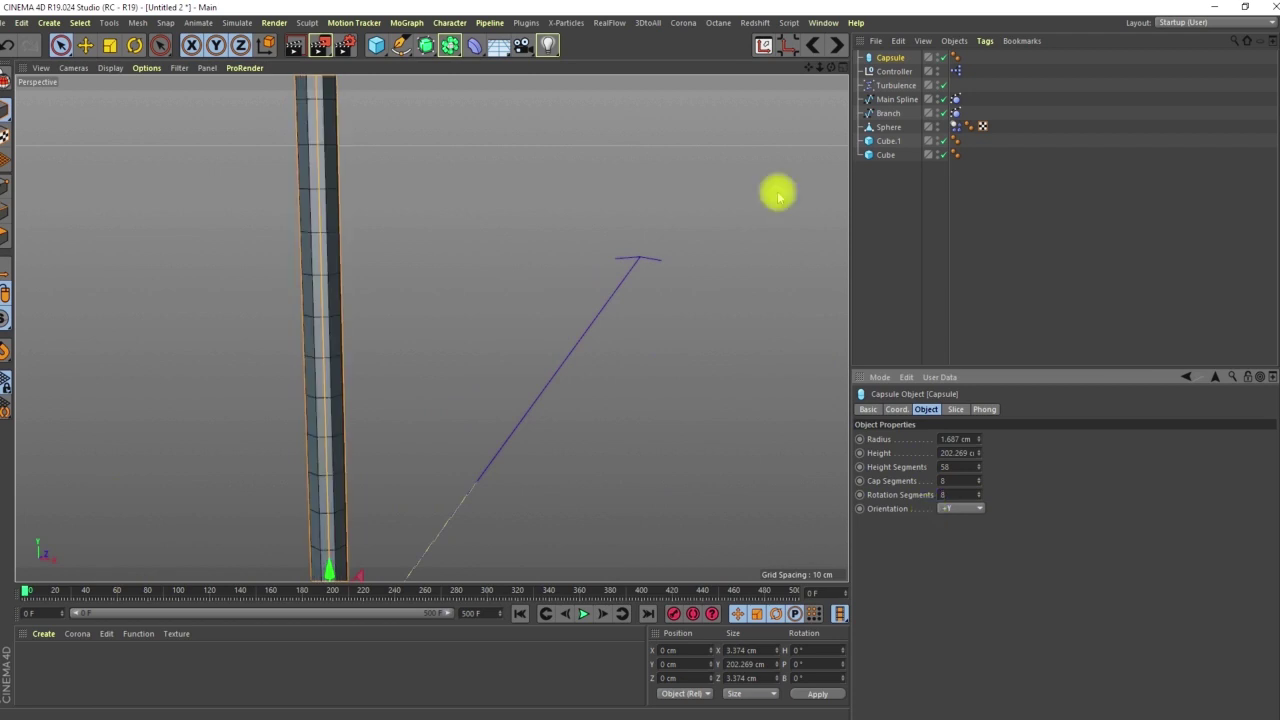
- Create a Spline Wrap deformer and make it a child of Capsule
{"action": "mouse_move", "coordinate": [352, 280]}
{"action": "right_mouse_down", "text": "alt"}
{"action": "mouse_move", "coordinate": [309, 462]}
{"action": "mouse_move", "coordinate": [346, 288]}
{"action": "right_mouse_up", "text": "alt"}
{"action": "left_click_drag", "start_coordinate": [345, 288], "coordinate": [349, 235], "text": "alt"}
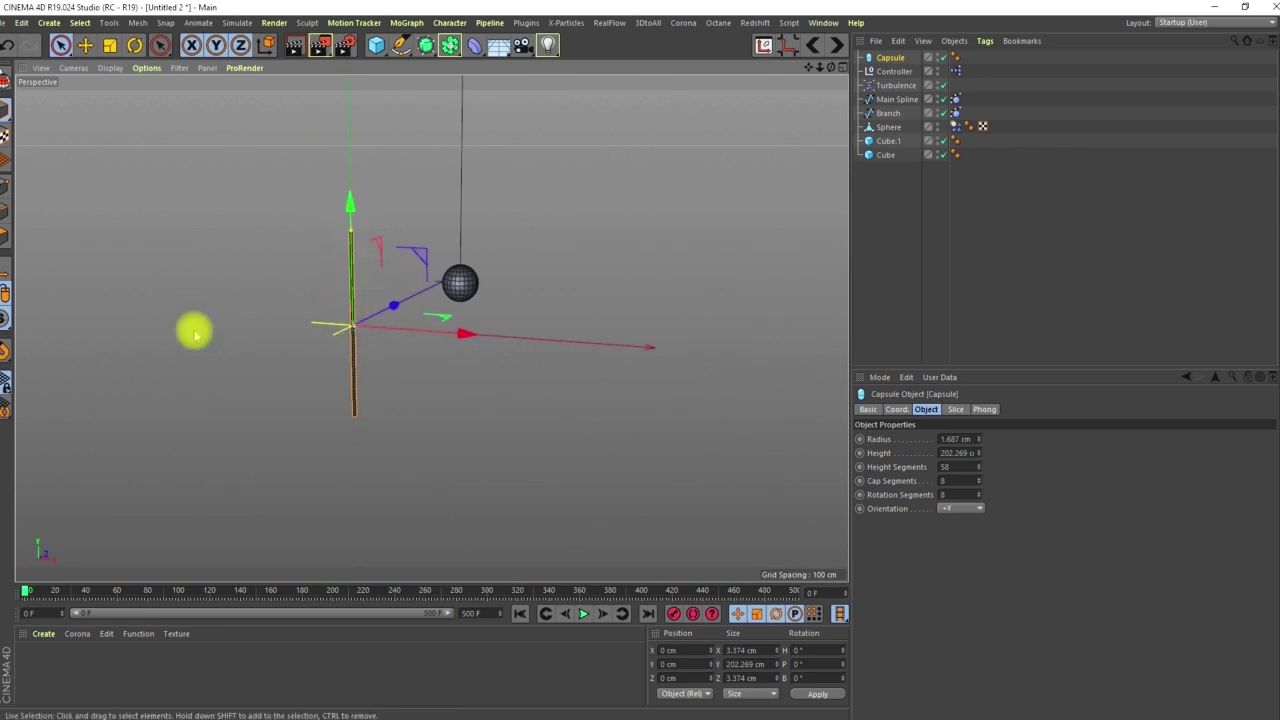
{"action": "left_click", "coordinate": [84, 44]}
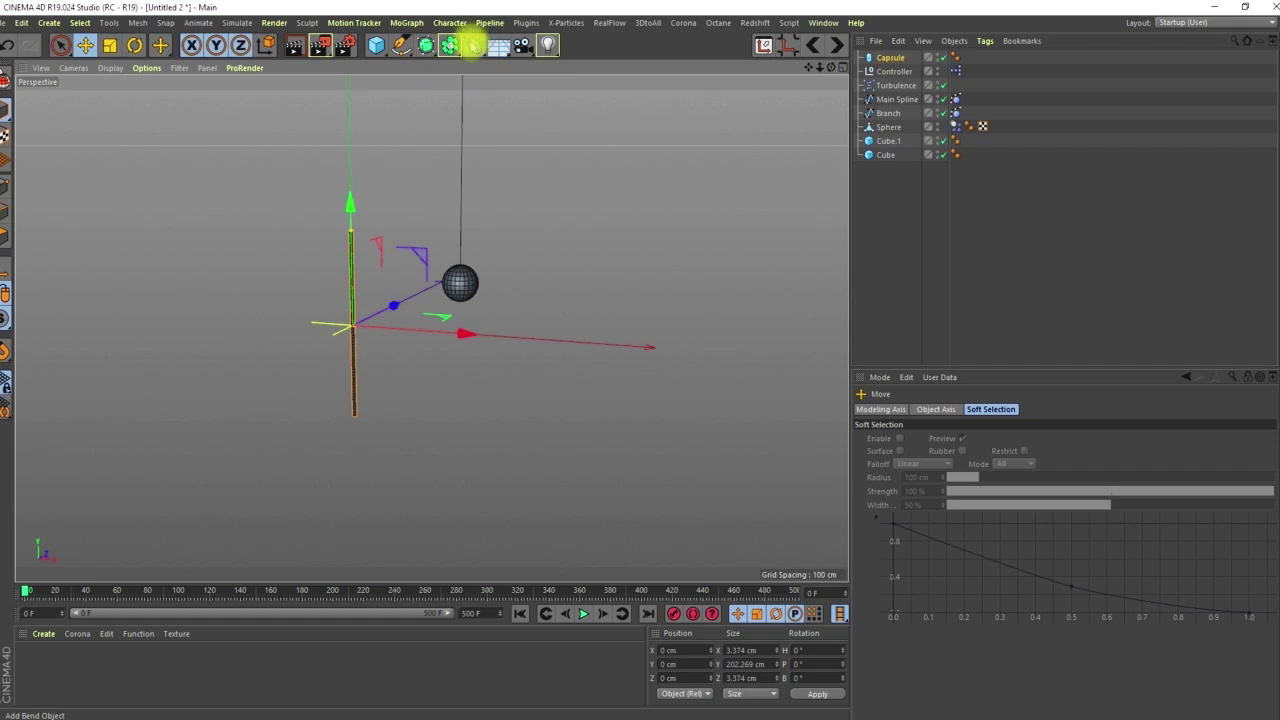
{"action": "left_click_drag", "start_coordinate": [472, 45], "coordinate": [651, 186]}
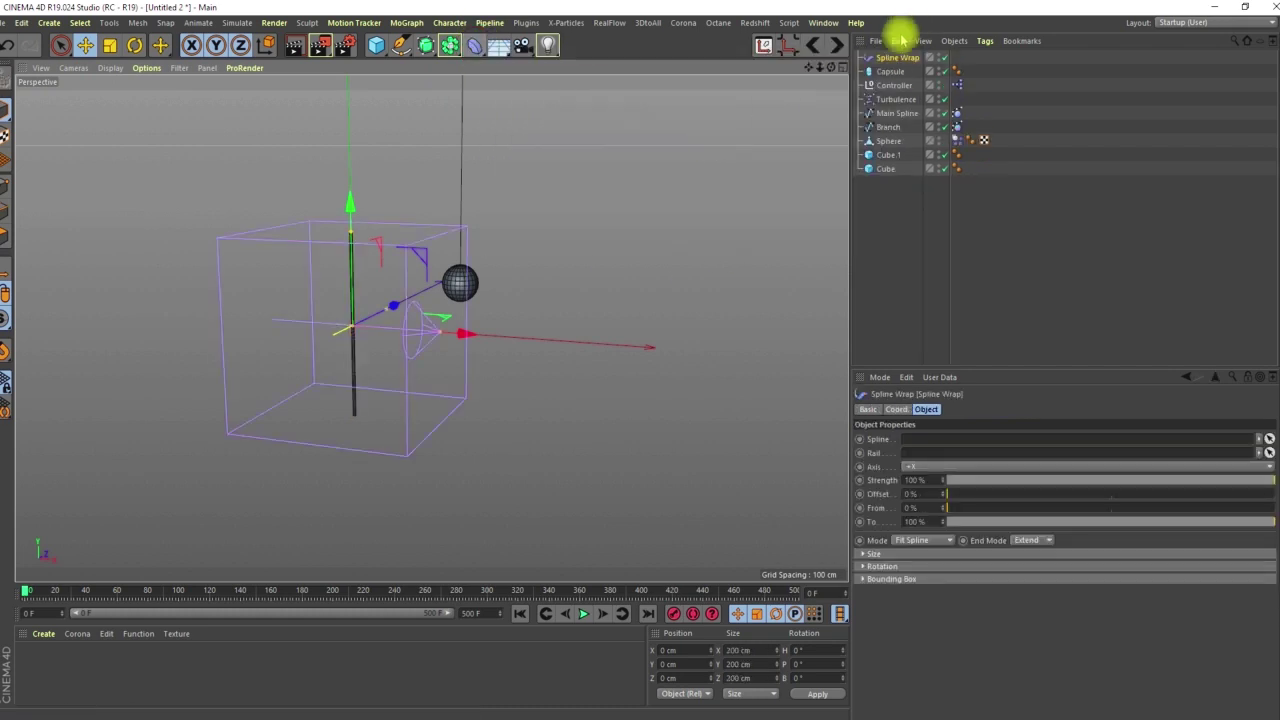
{"action": "mouse_move", "coordinate": [887, 66]}
{"action": "left_mouse_down"}
{"action": "mouse_move", "coordinate": [903, 70]}
{"action": "mouse_move", "coordinate": [892, 64]}
{"action": "left_mouse_up"}
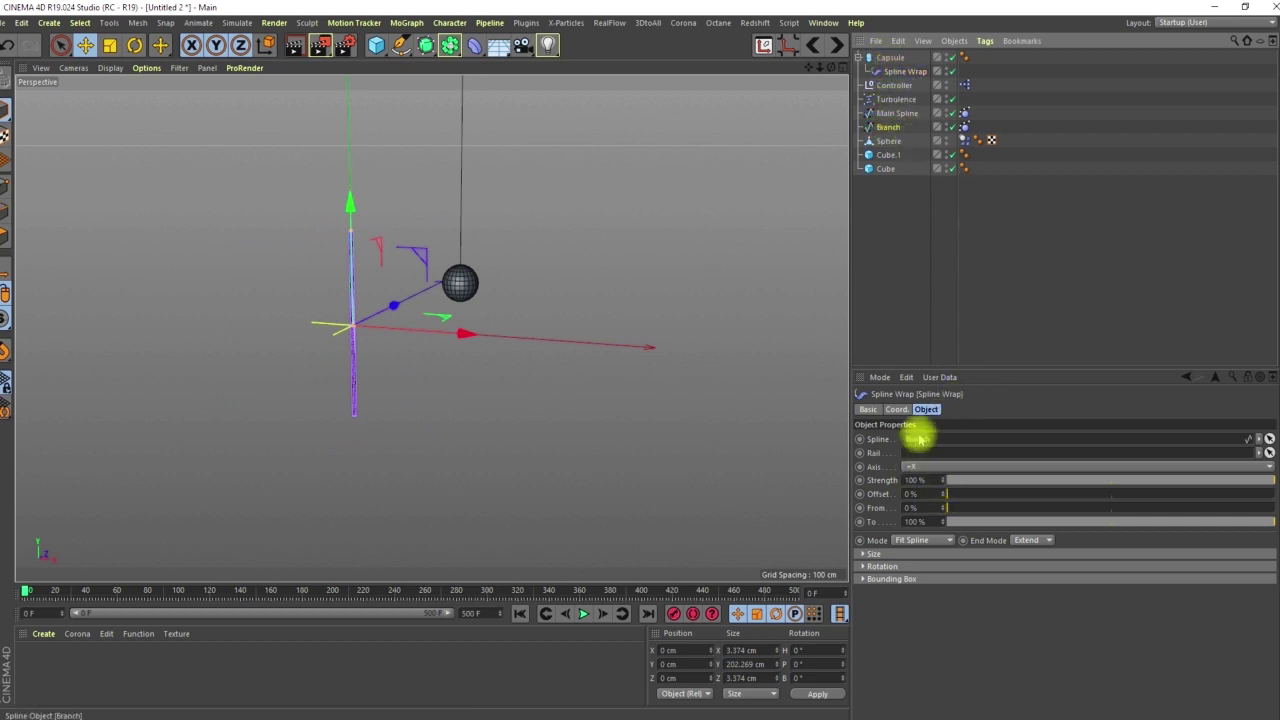
- Assign Branch as the Spline Wrap's spline and set its Axis to +Y
{"action": "left_click_drag", "start_coordinate": [920, 439], "coordinate": [918, 439]}
{"action": "middle_click_drag", "start_coordinate": [460, 237], "coordinate": [477, 343], "text": "alt"}
{"action": "scroll", "coordinate": [486, 268], "scroll_direction": "down", "scroll_amount": 2}
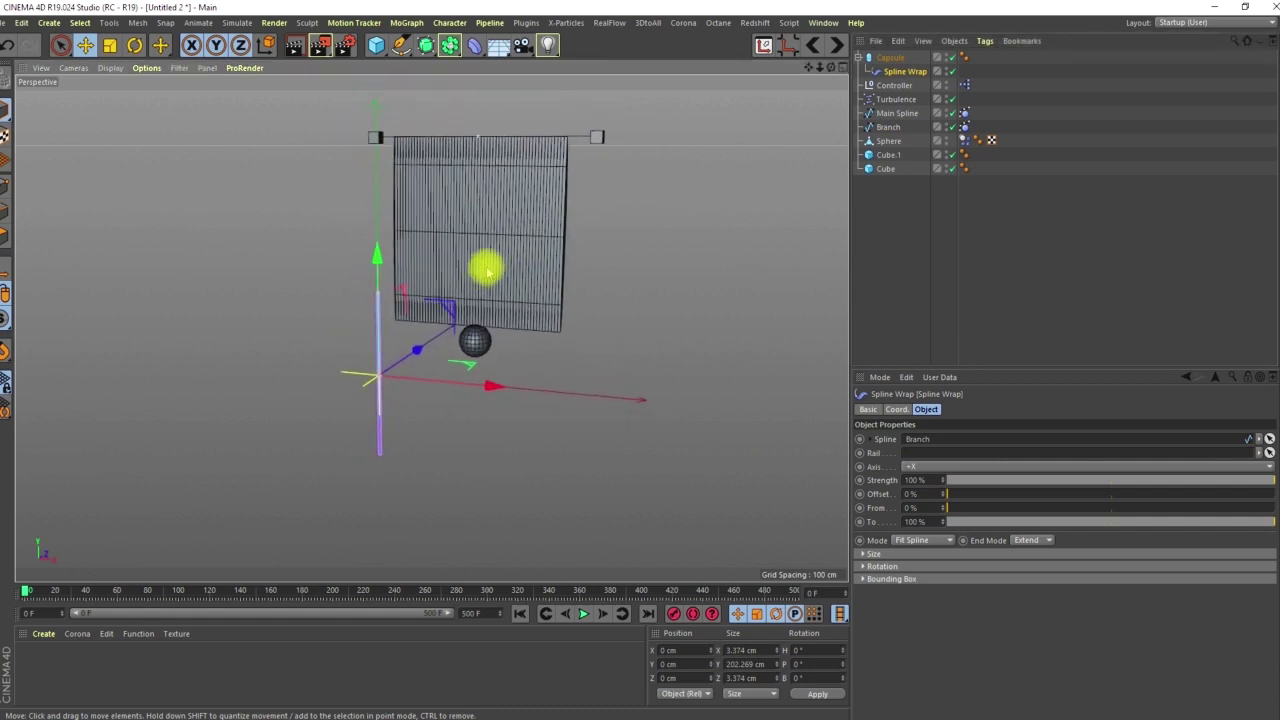
{"action": "left_click", "coordinate": [916, 467]}
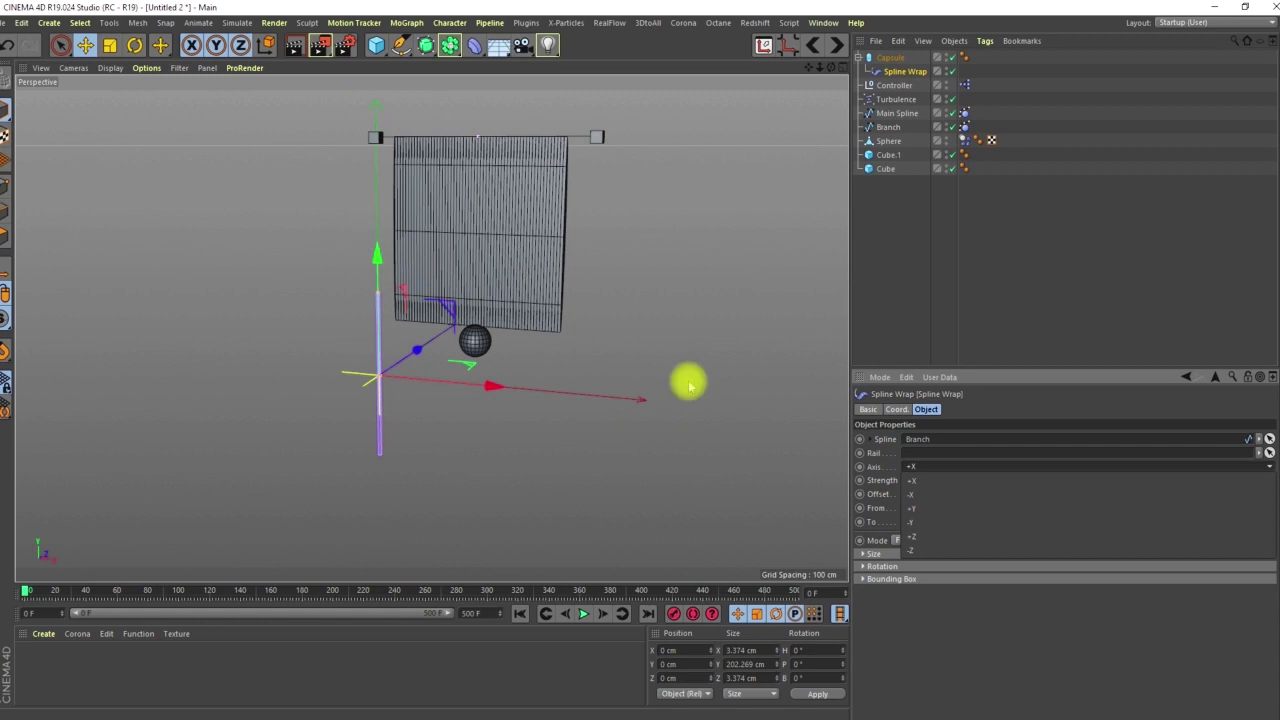
{"action": "left_click", "coordinate": [917, 511]}
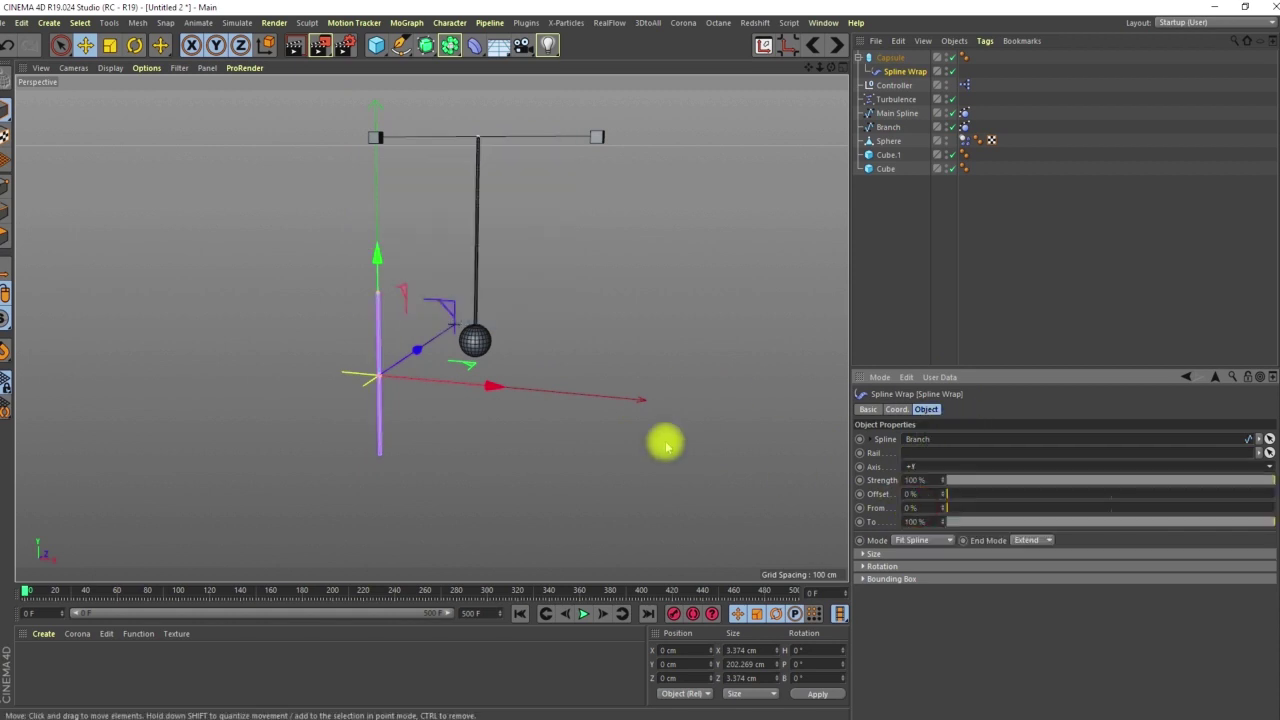
- Play the simulation to check that the capsule bends with the branch, rewind to the first frame, and collapse Capsule's hierarchy
{"action": "left_click_drag", "start_coordinate": [486, 334], "coordinate": [486, 309], "text": "alt"}
{"action": "right_click_drag", "start_coordinate": [504, 291], "coordinate": [646, 385], "text": "alt"}
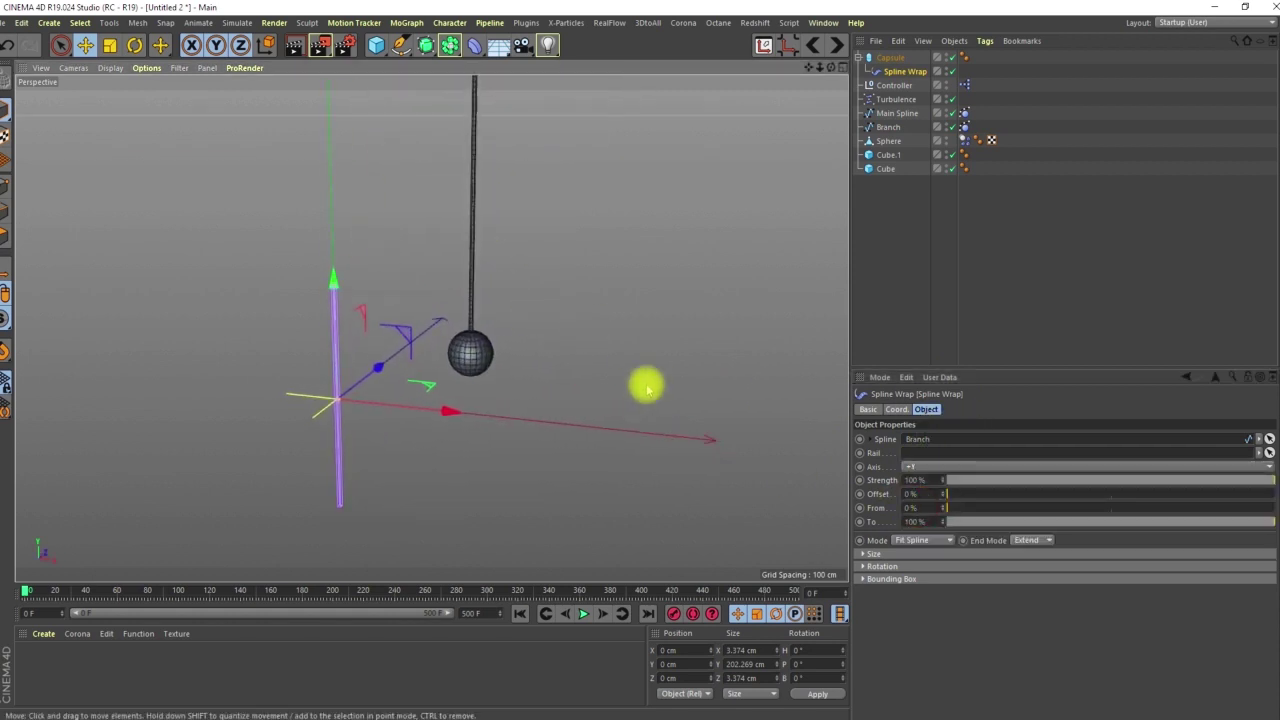
{"action": "middle_click_drag", "start_coordinate": [476, 308], "coordinate": [480, 334], "text": "alt"}
{"action": "left_click_drag", "start_coordinate": [500, 357], "coordinate": [583, 504], "text": "alt"}
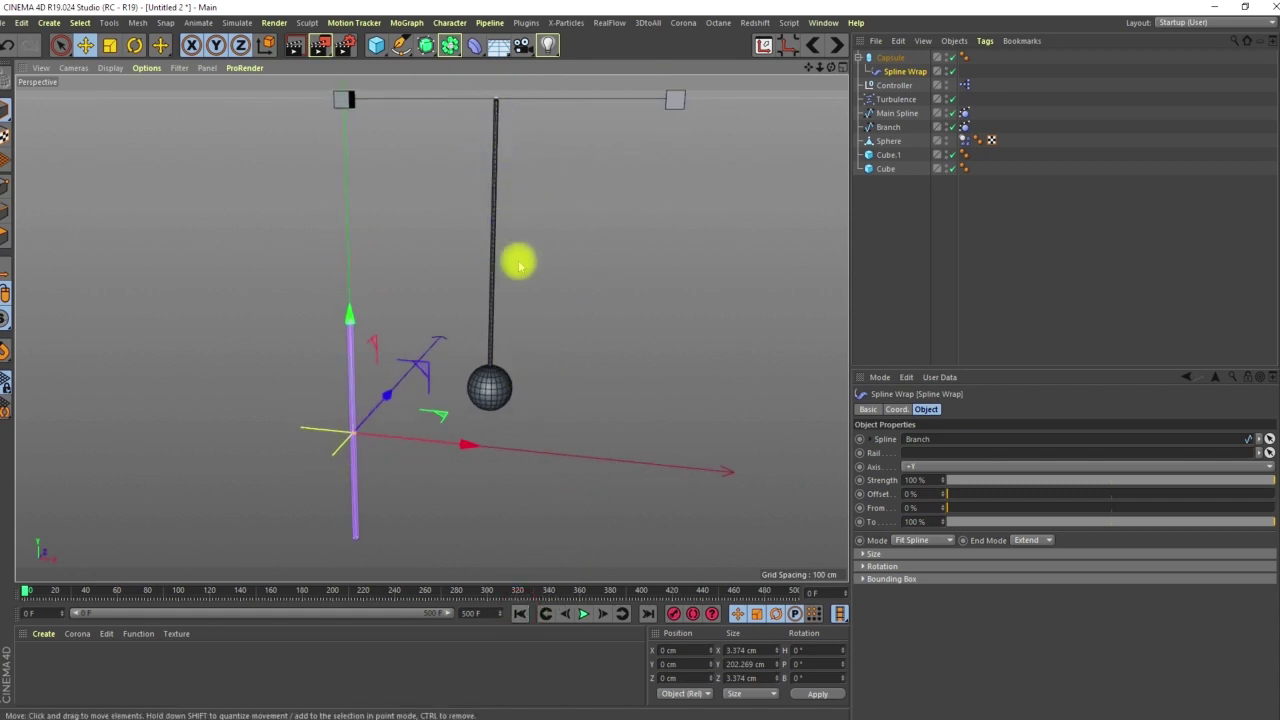
{"action": "left_click", "coordinate": [583, 613]}
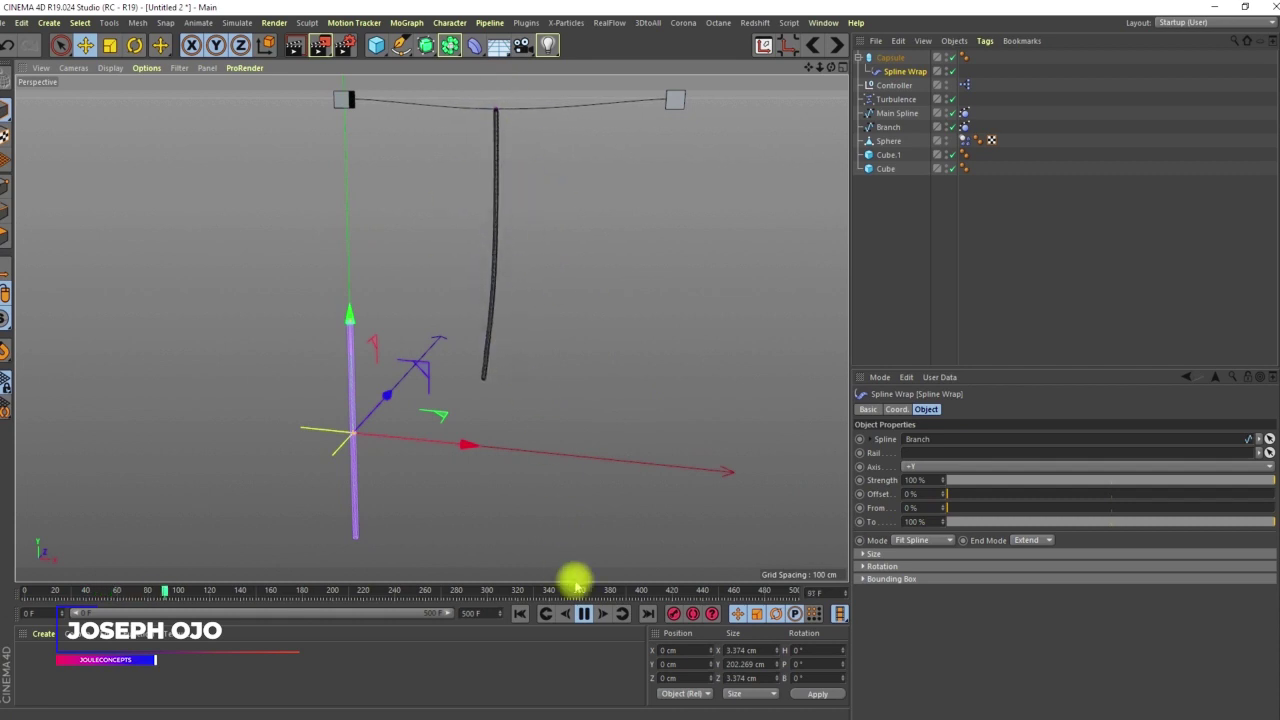
{"action": "left_click", "coordinate": [582, 614]}
{"action": "left_click", "coordinate": [521, 613]}
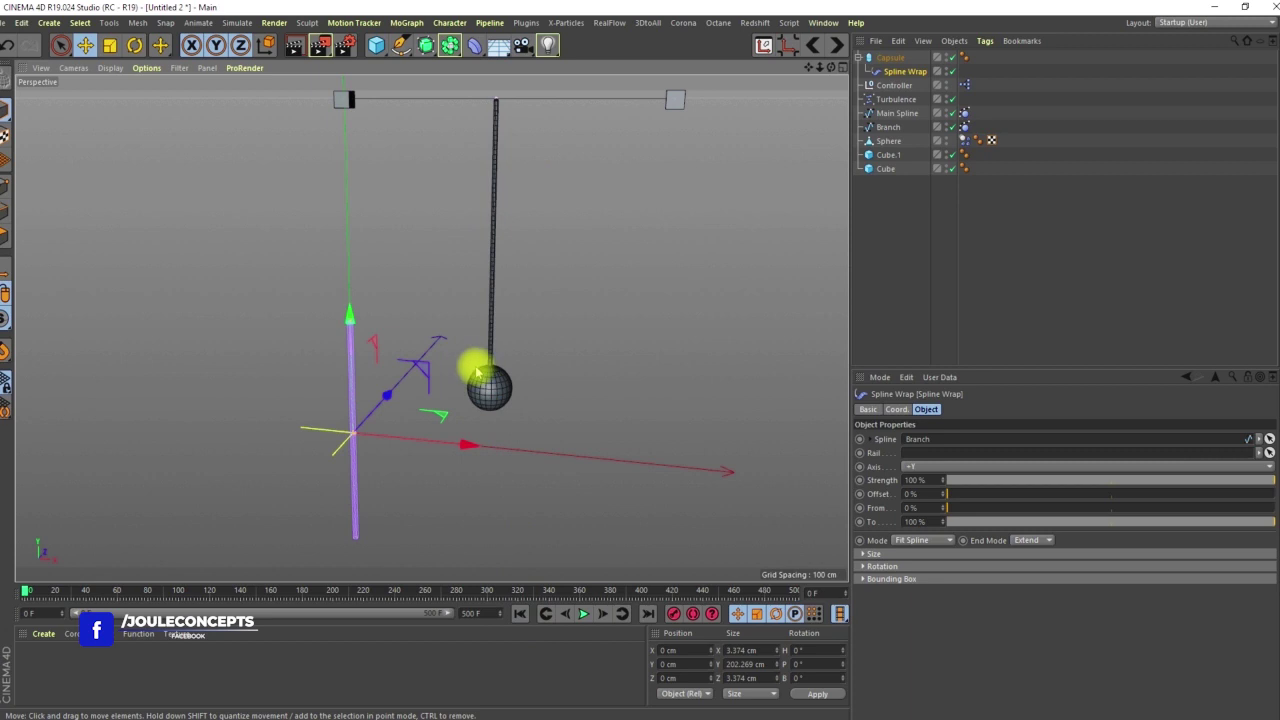
{"action": "left_click", "coordinate": [858, 58]}
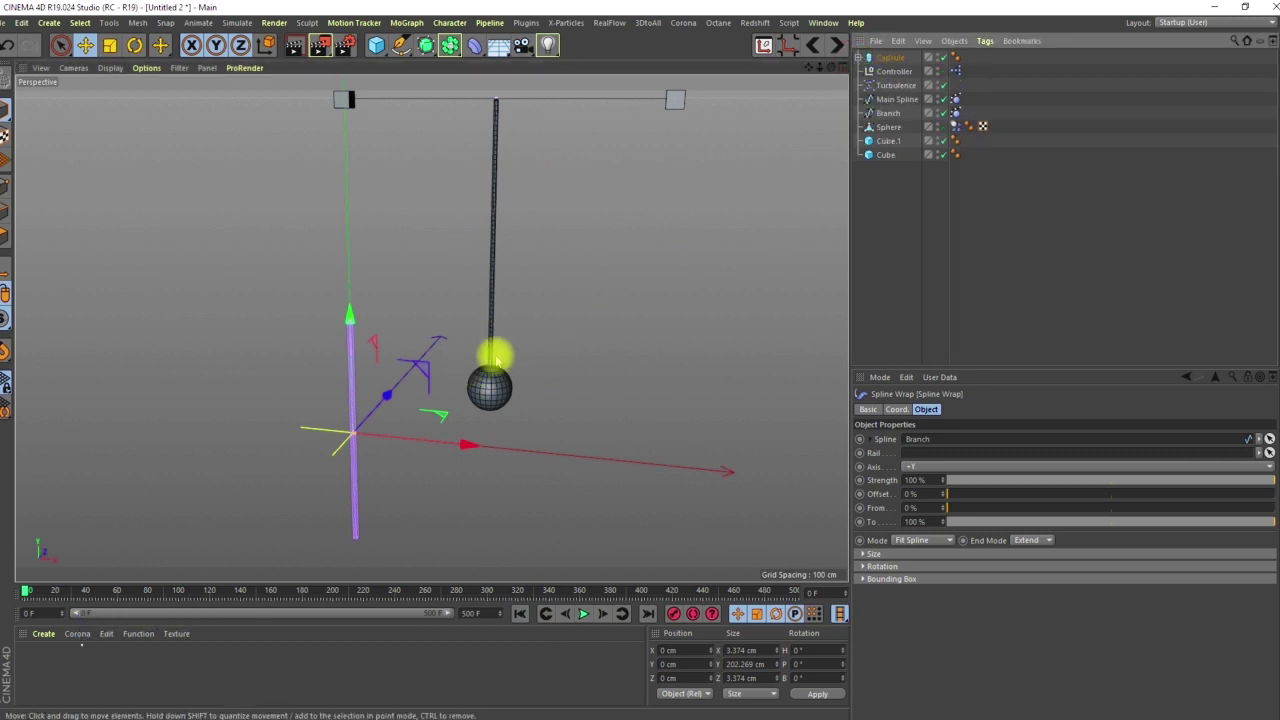
- Move Capsule between Branch and Sphere in the object hierarchy and add a Collider Body tag to it
{"action": "left_click", "coordinate": [884, 59]}
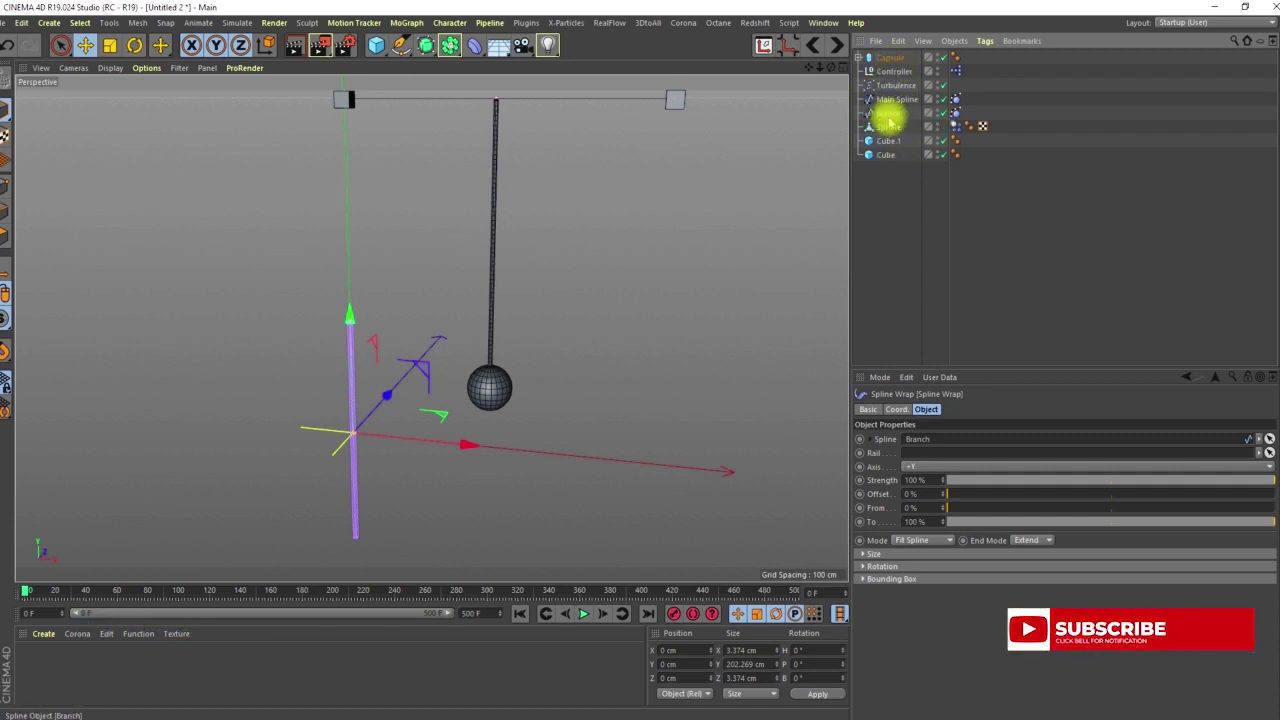
{"action": "left_click_drag", "start_coordinate": [884, 127], "coordinate": [885, 122]}
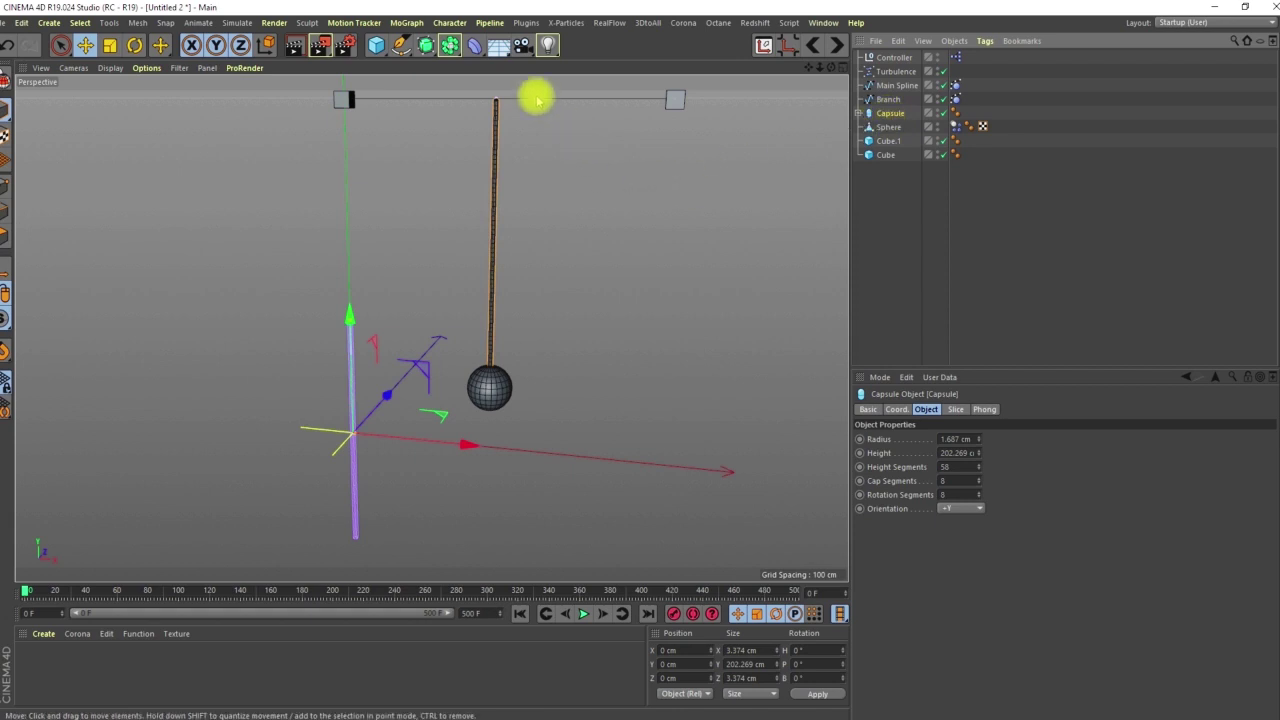
{"action": "right_click", "coordinate": [890, 113]}
{"action": "left_click", "coordinate": [1142, 175]}
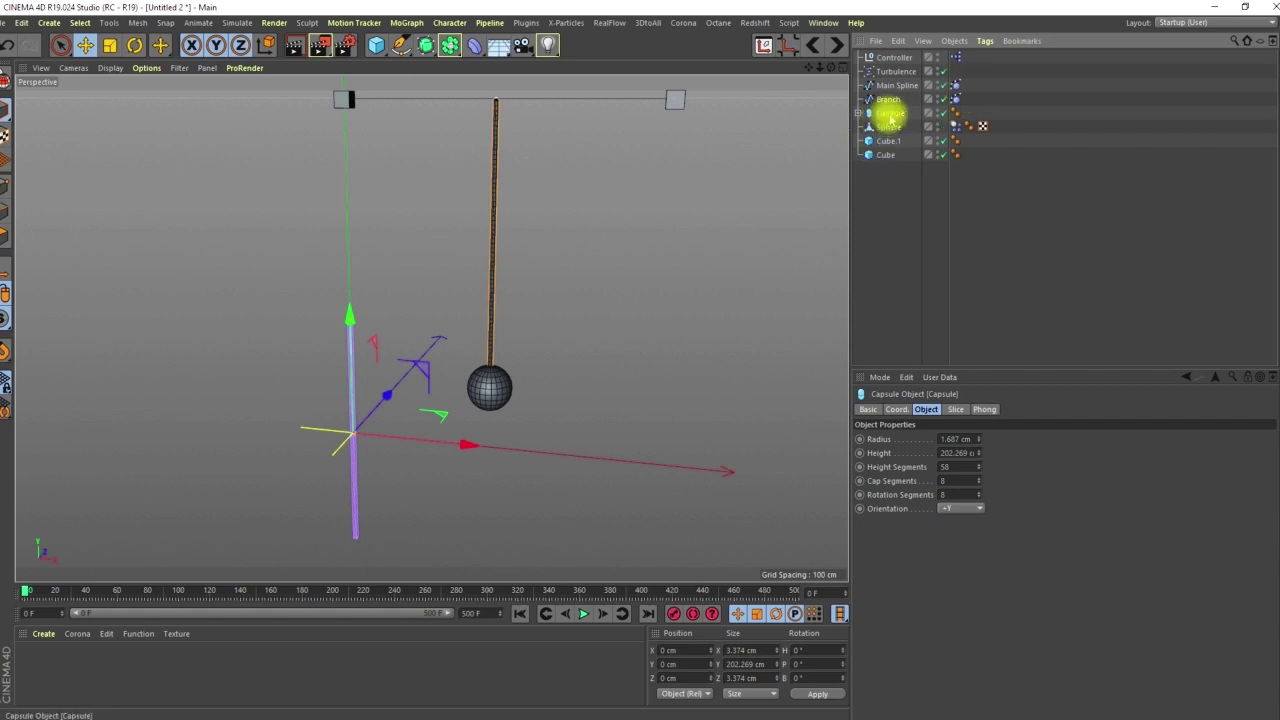
{"action": "right_click", "coordinate": [890, 117]}
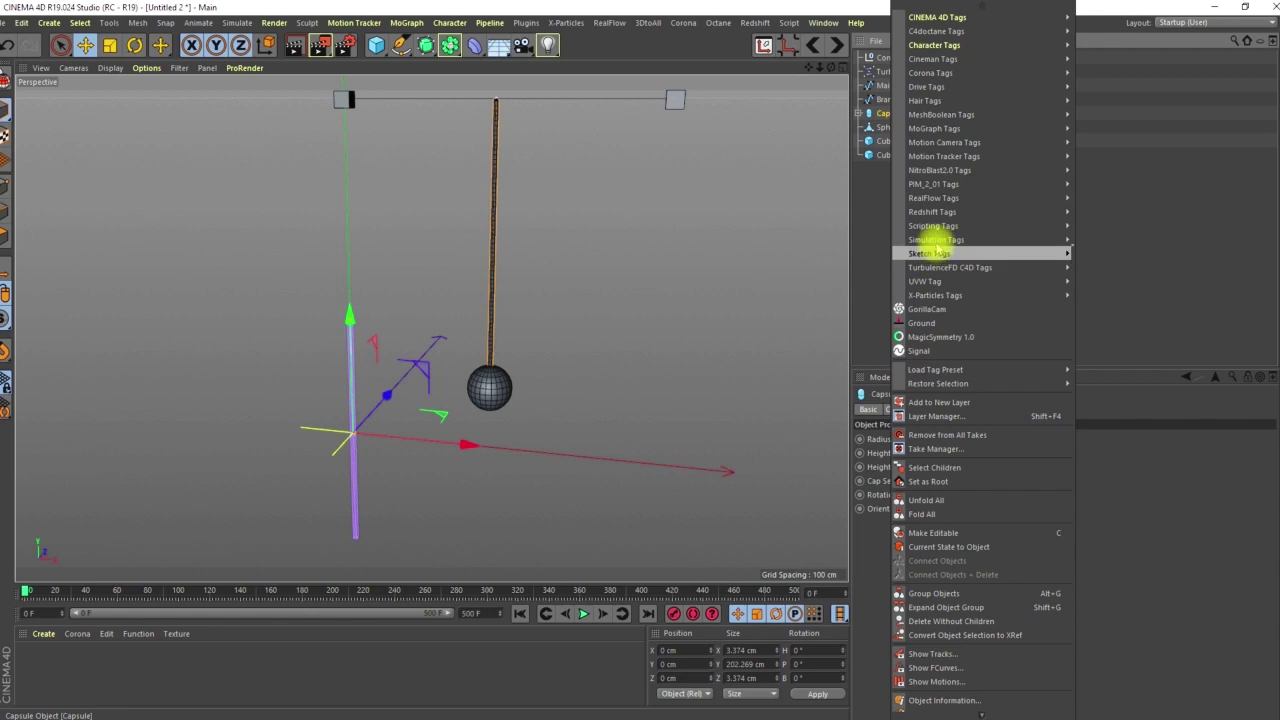
{"action": "mouse_move", "coordinate": [1068, 240]}
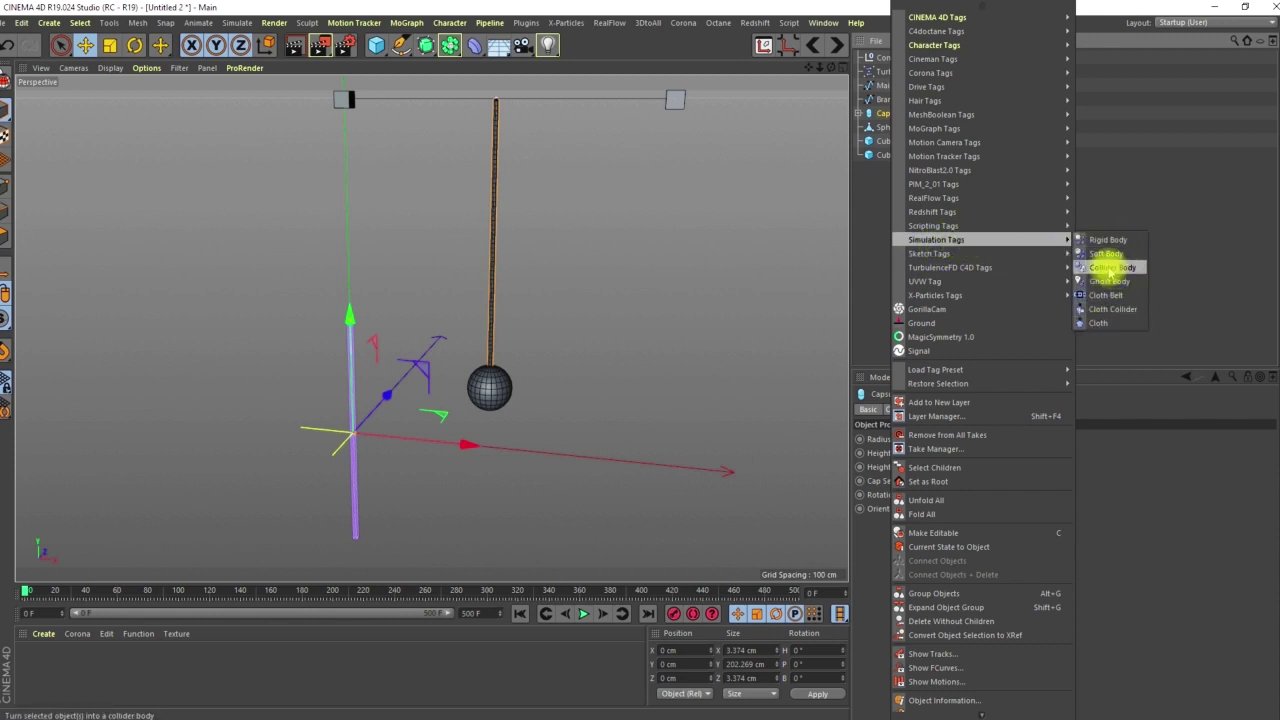
{"action": "left_click", "coordinate": [1110, 268]}
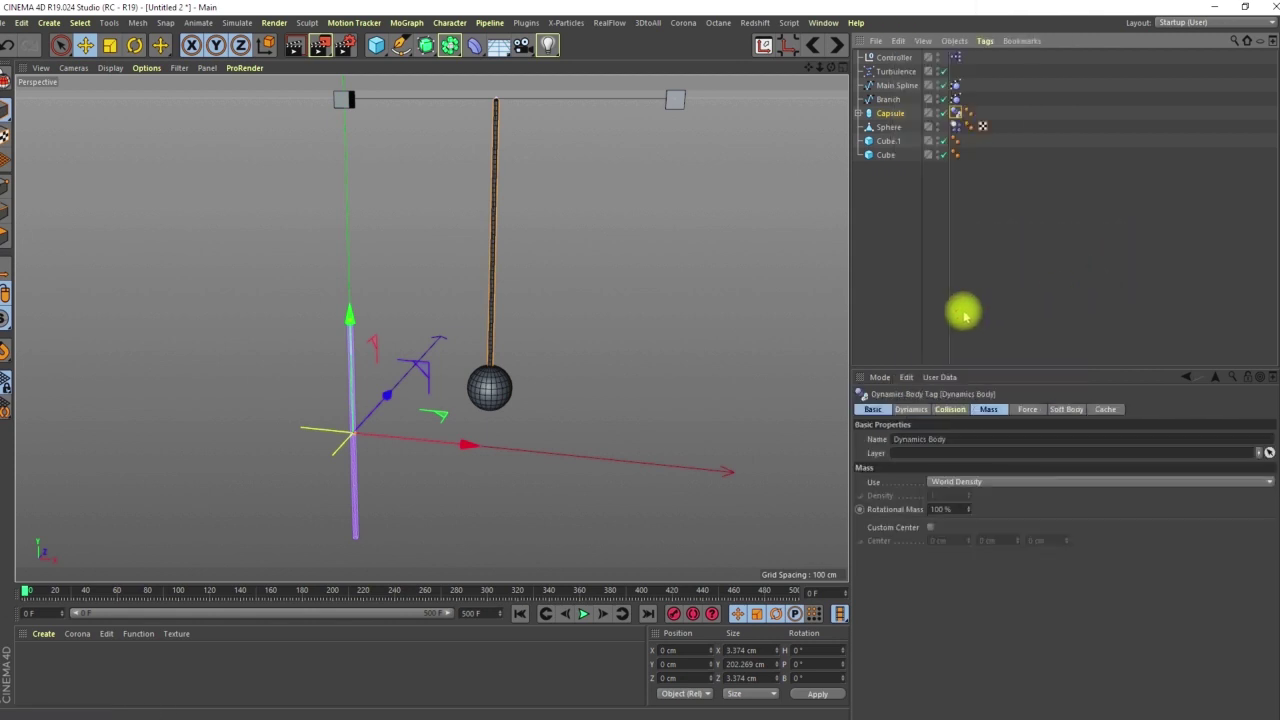
- Set the collision Shape of Capsule's Dynamics Body tag to Moving Mesh
{"action": "left_click", "coordinate": [888, 197]}
{"action": "left_click", "coordinate": [953, 112]}
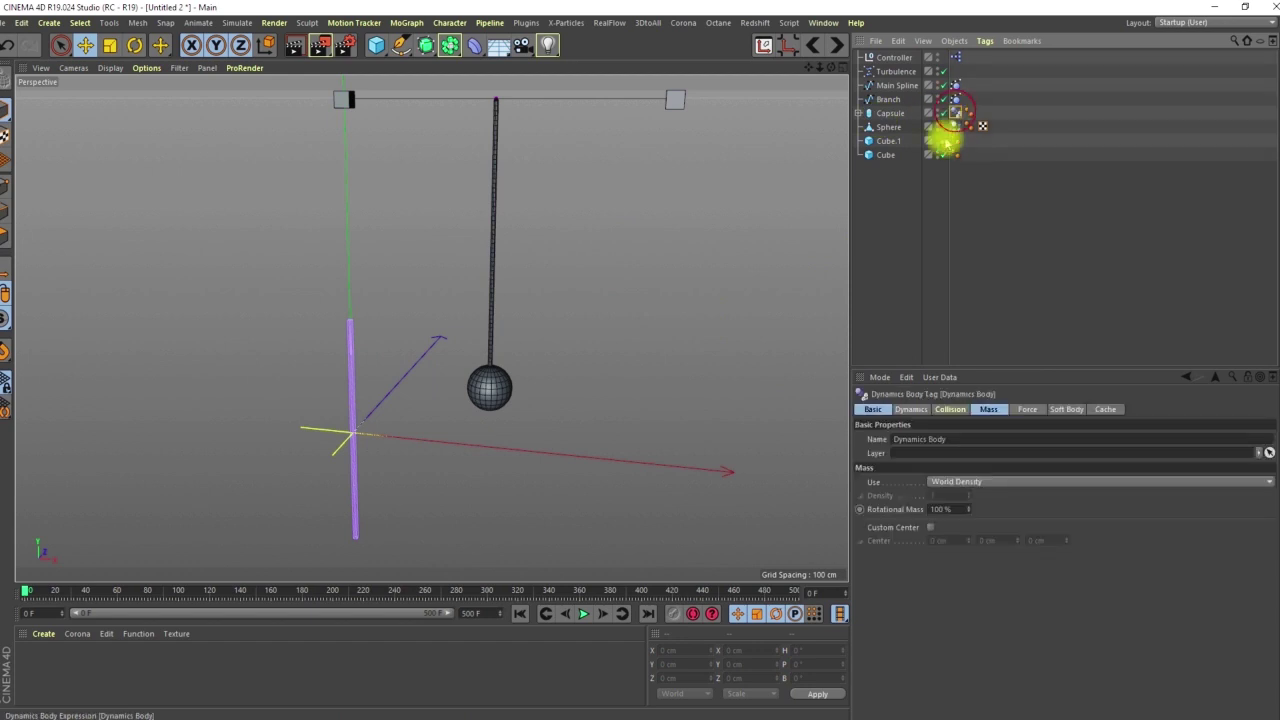
{"action": "left_click", "coordinate": [947, 409]}
{"action": "left_click", "coordinate": [966, 495]}
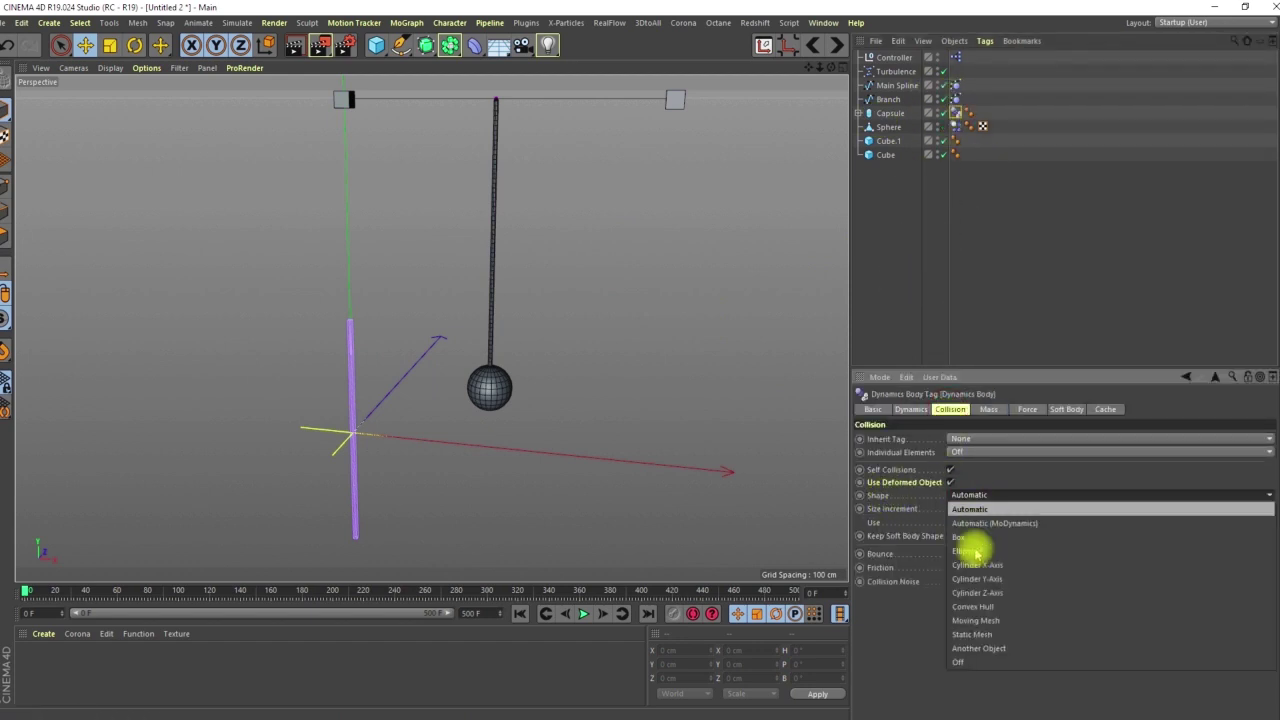
{"action": "left_click", "coordinate": [975, 620]}
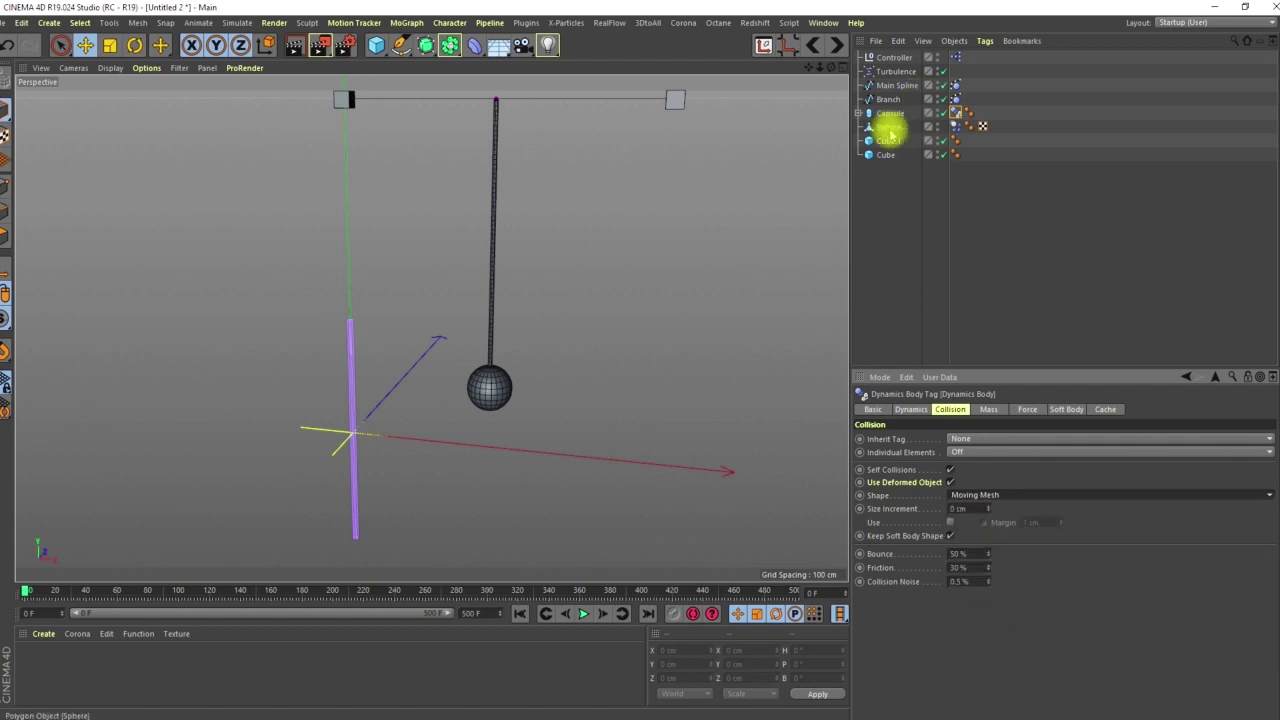
- Play the simulation to check how the sphere reacts to the capsule collider, and rewind to the first frame
{"action": "mouse_move", "coordinate": [464, 369]}
{"action": "left_mouse_down", "text": "alt"}
{"action": "mouse_move", "coordinate": [463, 380]}
{"action": "mouse_move", "coordinate": [460, 346]}
{"action": "left_mouse_up", "text": "alt"}
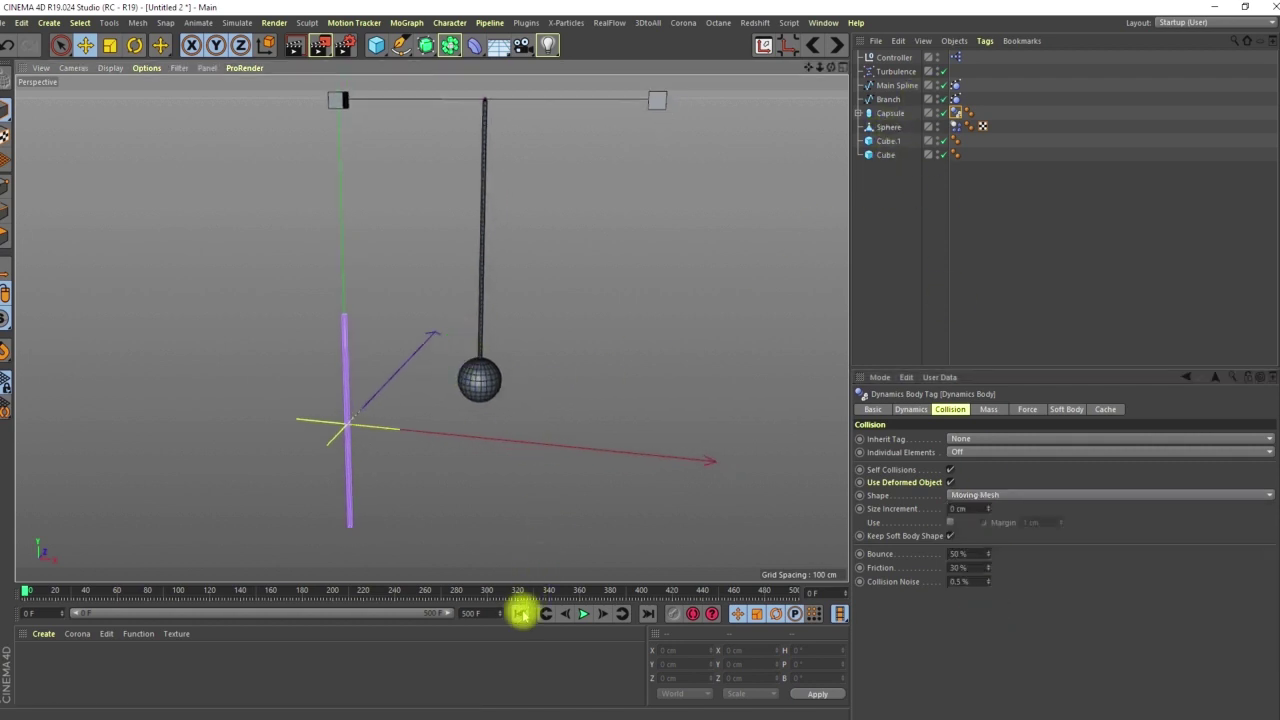
{"action": "left_click", "coordinate": [583, 614]}
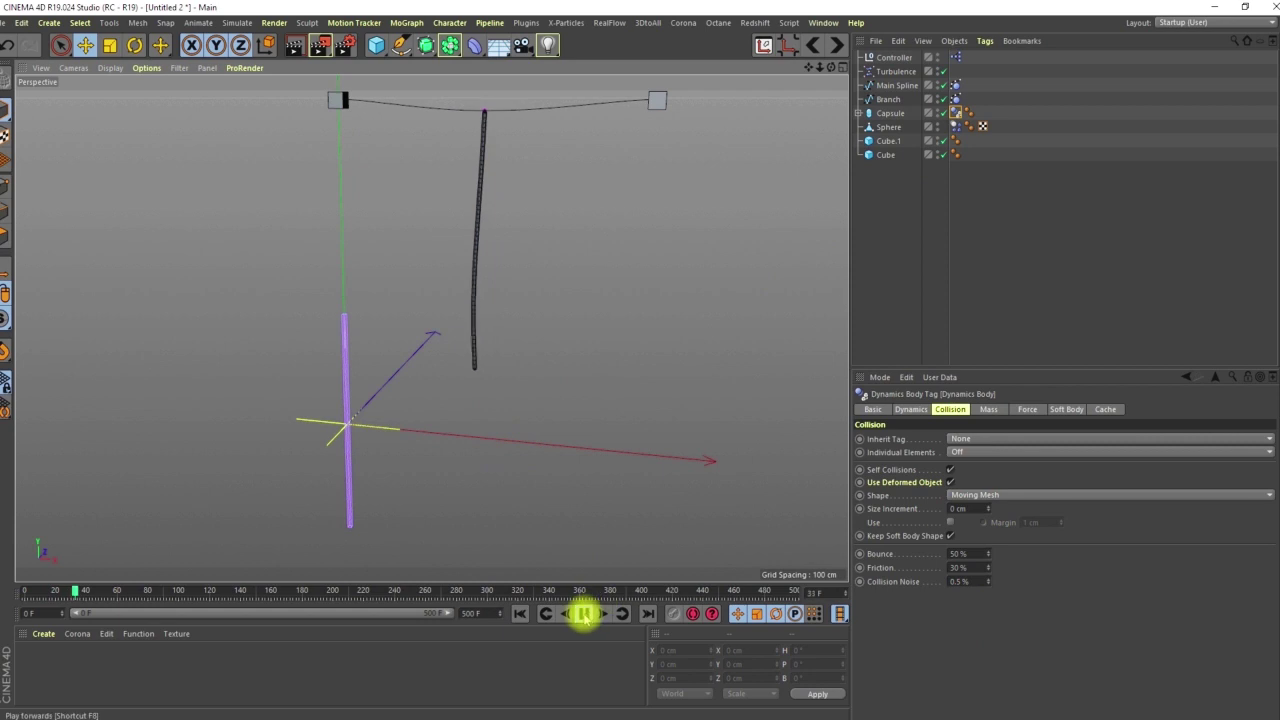
{"action": "left_click", "coordinate": [583, 614]}
{"action": "left_click", "coordinate": [520, 613]}
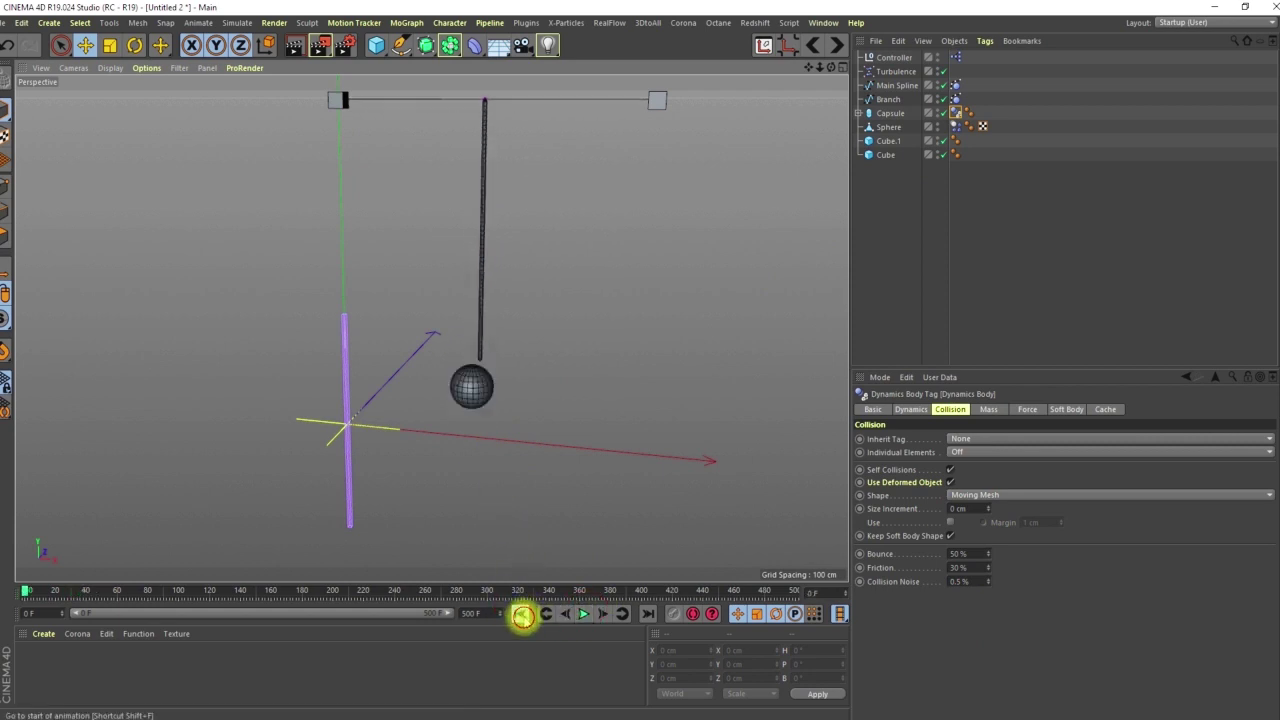
- Detach the dynamics object commands as a floating palette at the viewport's edge and create a Connector object
{"action": "left_click", "coordinate": [237, 22]}
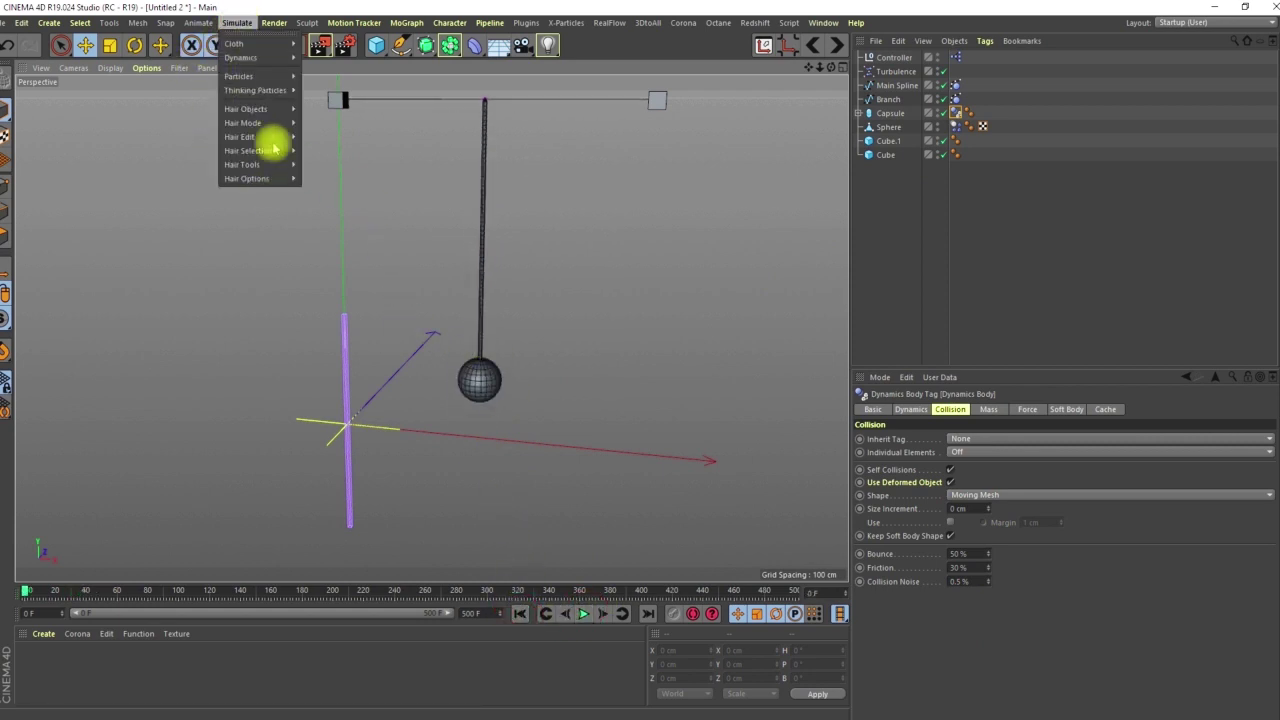
{"action": "mouse_move", "coordinate": [270, 57]}
{"action": "left_click", "coordinate": [328, 49]}
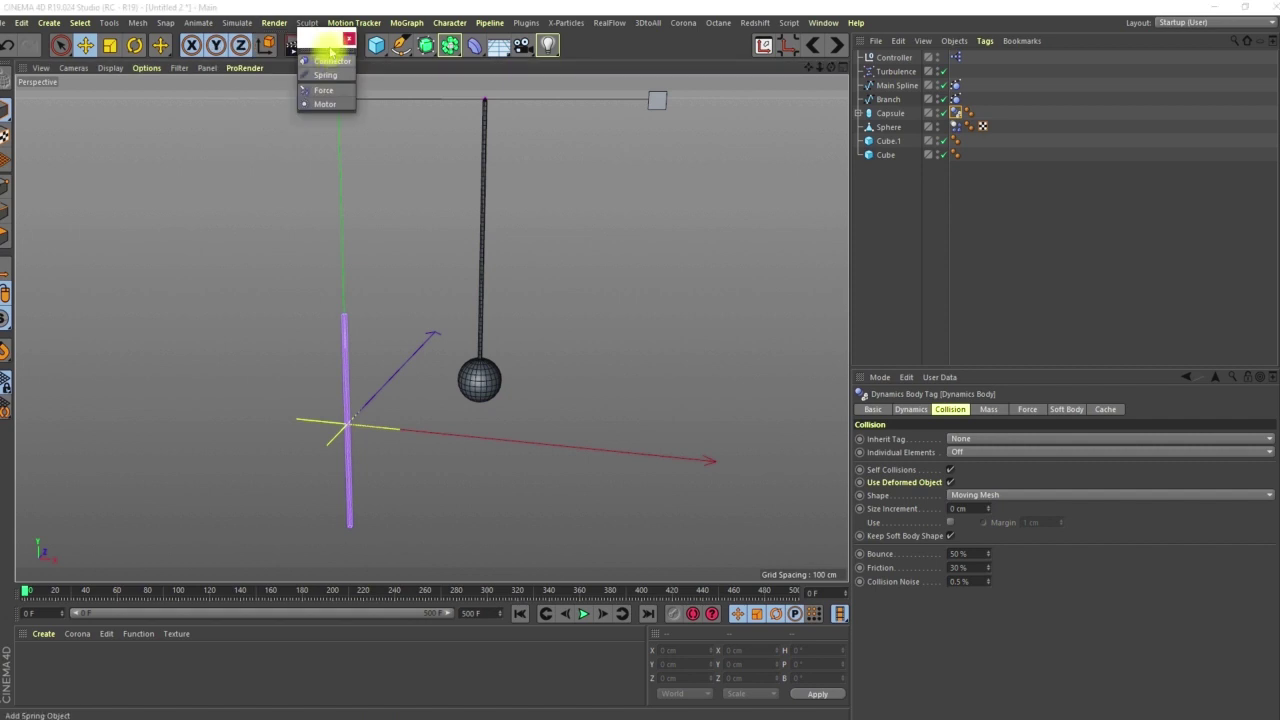
{"action": "left_click_drag", "start_coordinate": [330, 46], "coordinate": [110, 147]}
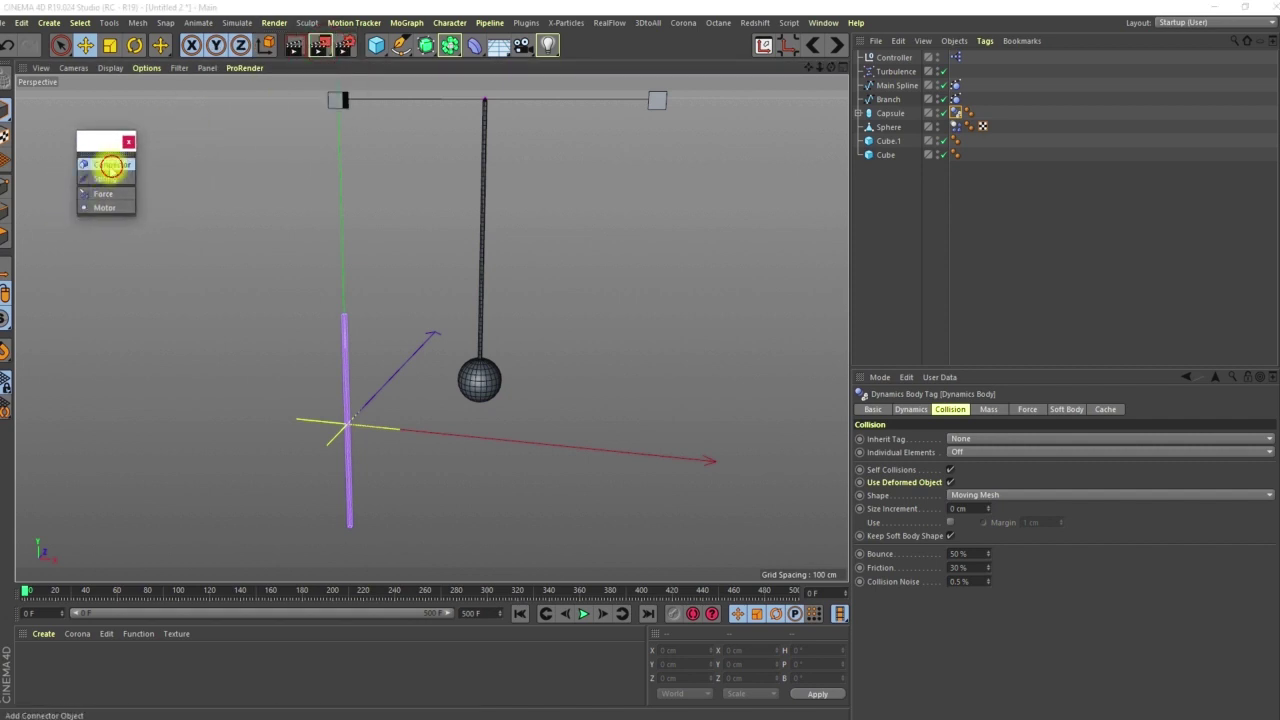
{"action": "left_click", "coordinate": [111, 166]}
- Move the Connector to where the rope meets the sphere, at about X 122.6, Y 75.3, Z -2.3 cm
{"action": "left_click_drag", "start_coordinate": [480, 357], "coordinate": [553, 288], "text": "alt"}
{"action": "left_click_drag", "start_coordinate": [546, 349], "coordinate": [480, 333], "text": "alt"}
{"action": "left_click_drag", "start_coordinate": [632, 343], "coordinate": [464, 210]}
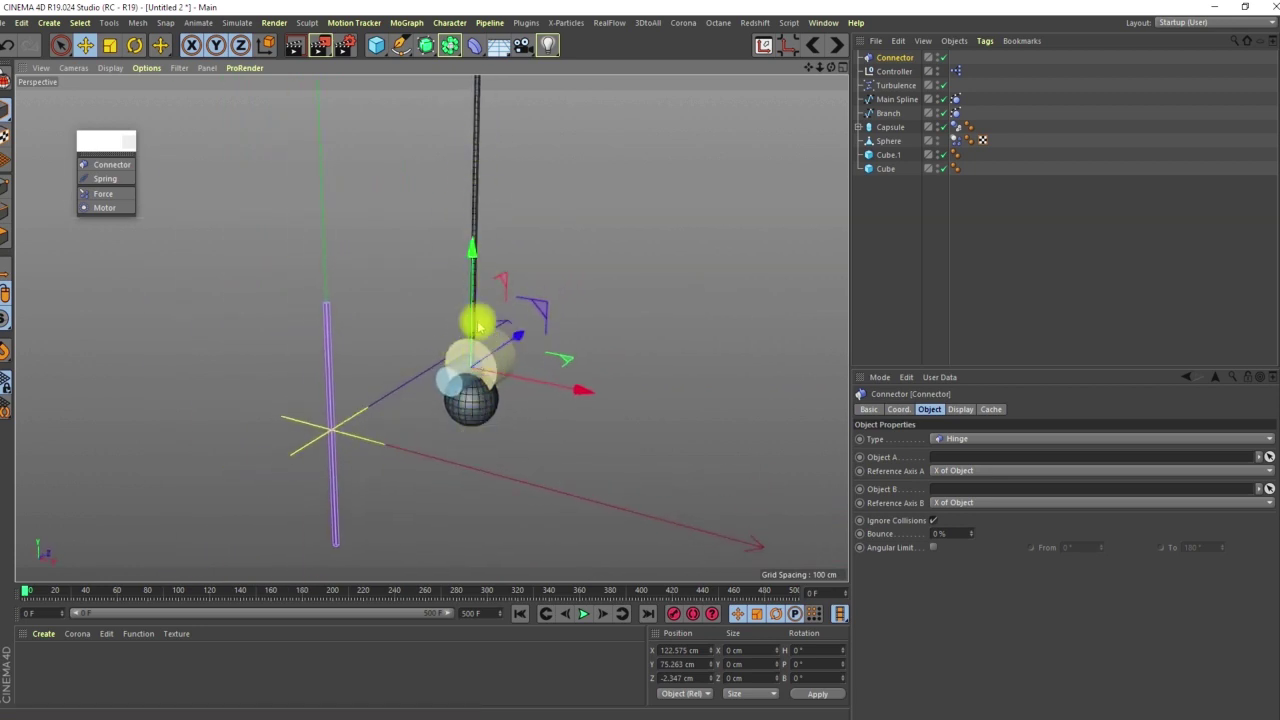
{"action": "mouse_move", "coordinate": [474, 320]}
{"action": "left_mouse_down", "text": "alt"}
{"action": "mouse_move", "coordinate": [489, 374]}
{"action": "mouse_move", "coordinate": [489, 286]}
{"action": "mouse_move", "coordinate": [478, 342]}
{"action": "mouse_move", "coordinate": [470, 318]}
{"action": "left_mouse_up", "text": "alt"}
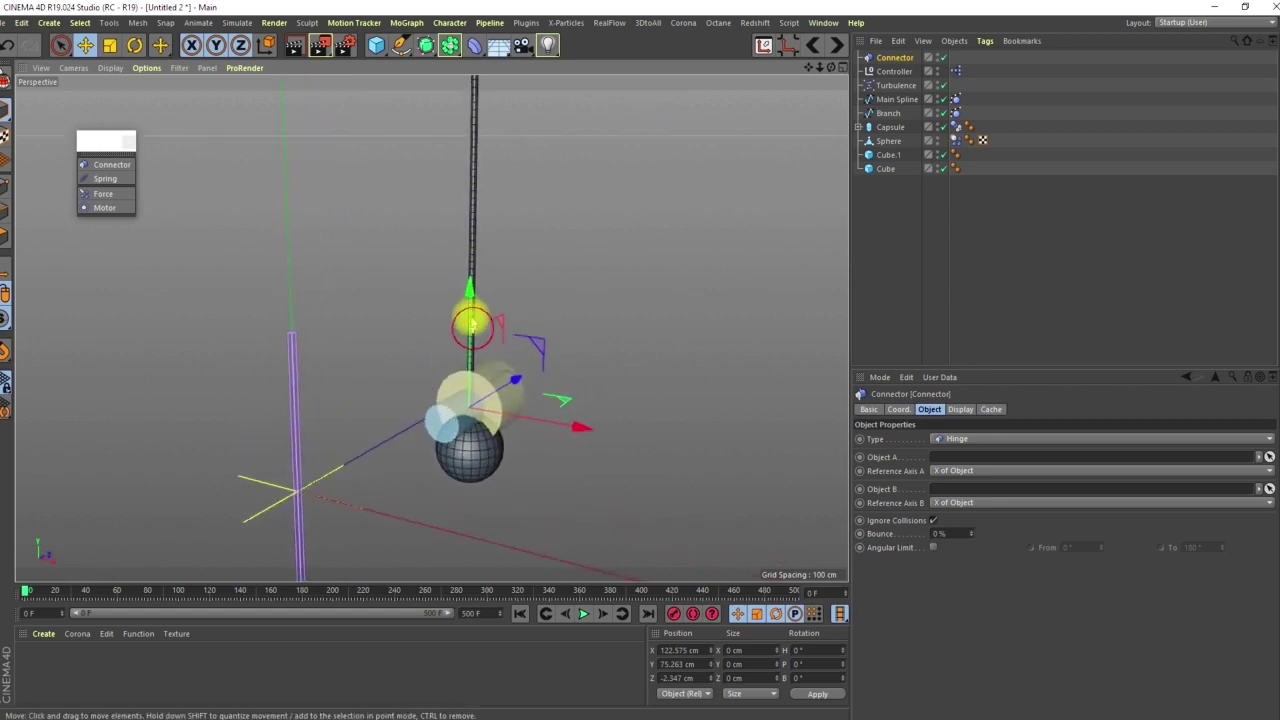
- Place the Connector between Capsule and Sphere in the hierarchy, and assign Capsule as its Object A and Sphere as its Object B
{"action": "left_click", "coordinate": [893, 60]}
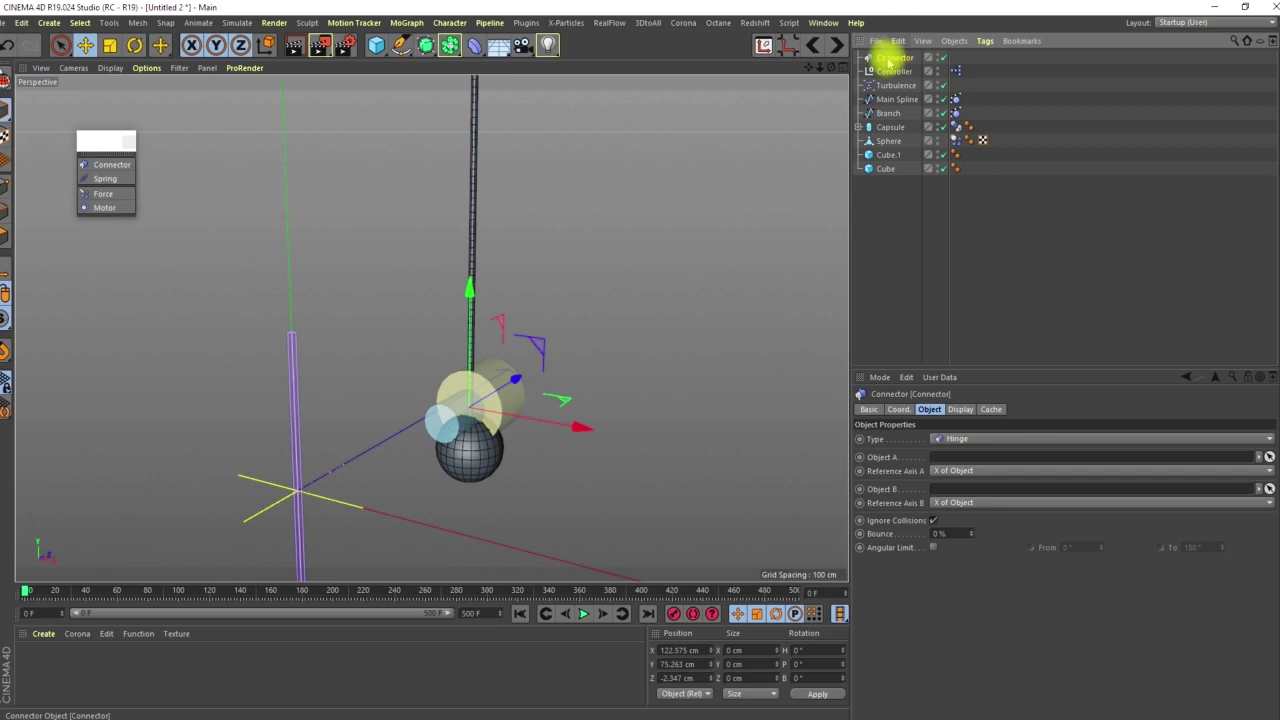
{"action": "left_click_drag", "start_coordinate": [888, 63], "coordinate": [878, 133]}
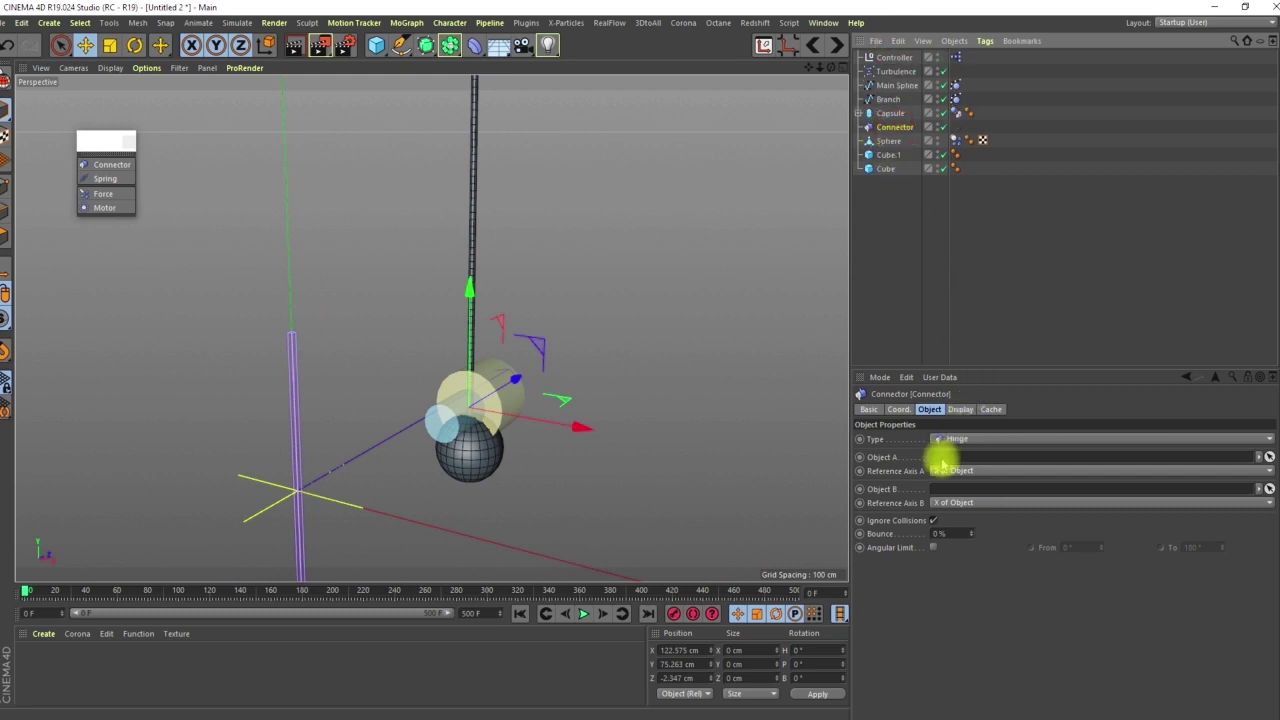
{"action": "left_click_drag", "start_coordinate": [888, 116], "coordinate": [948, 457]}
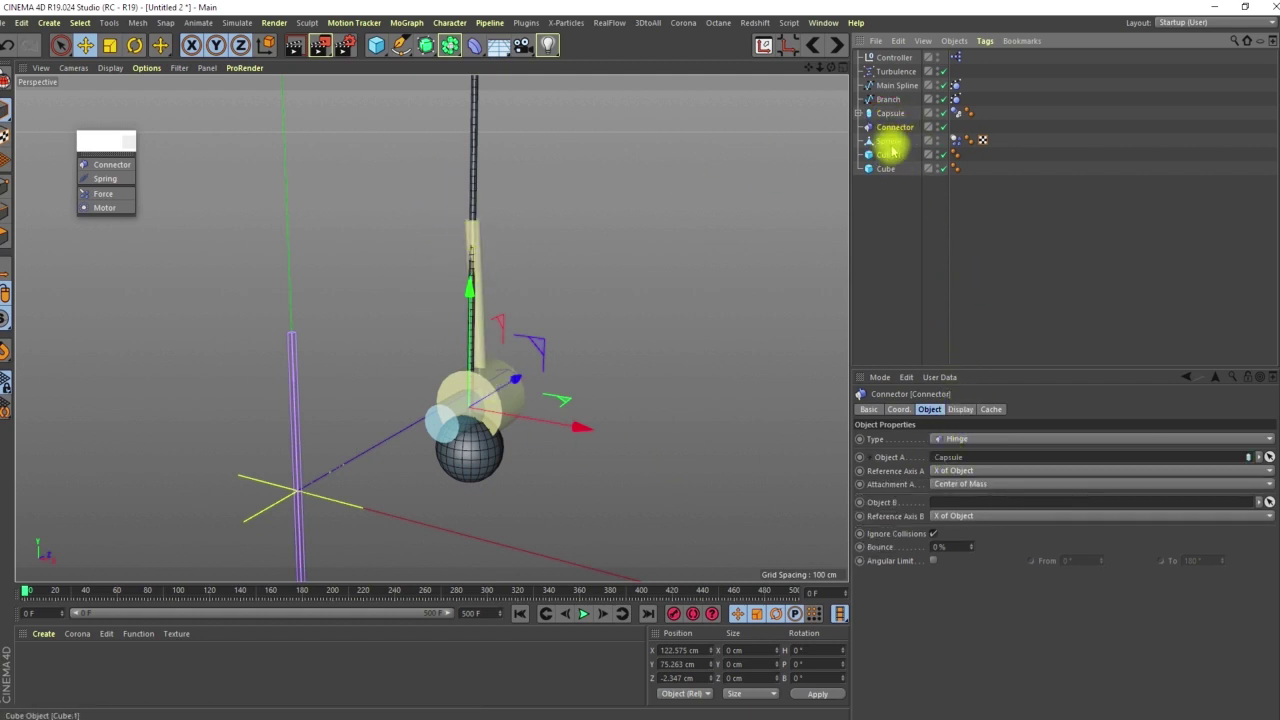
{"action": "left_click_drag", "start_coordinate": [889, 142], "coordinate": [950, 502]}
- Try moving the Connector away from the rope along its Z axis, and undo the move
{"action": "left_click_drag", "start_coordinate": [500, 443], "coordinate": [572, 443], "text": "alt"}
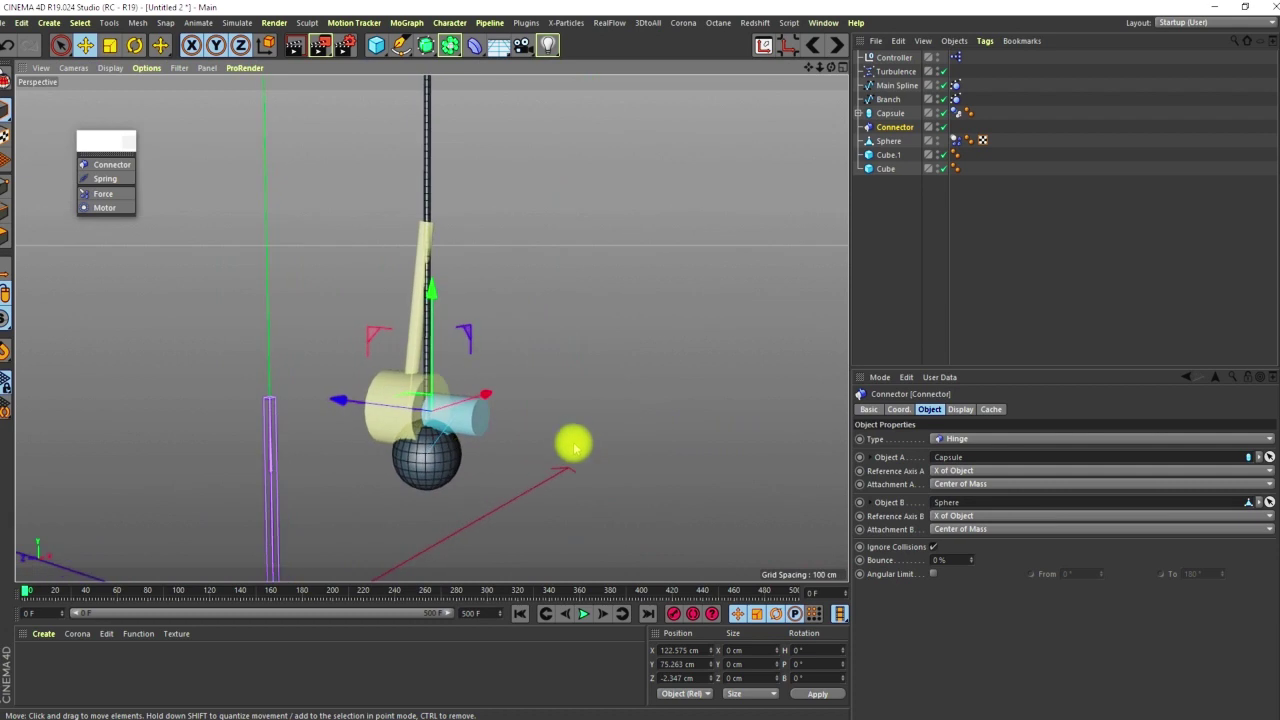
{"action": "right_click_drag", "start_coordinate": [397, 437], "coordinate": [466, 356], "text": "alt"}
{"action": "scroll", "coordinate": [465, 352], "scroll_direction": "down", "scroll_amount": 4}
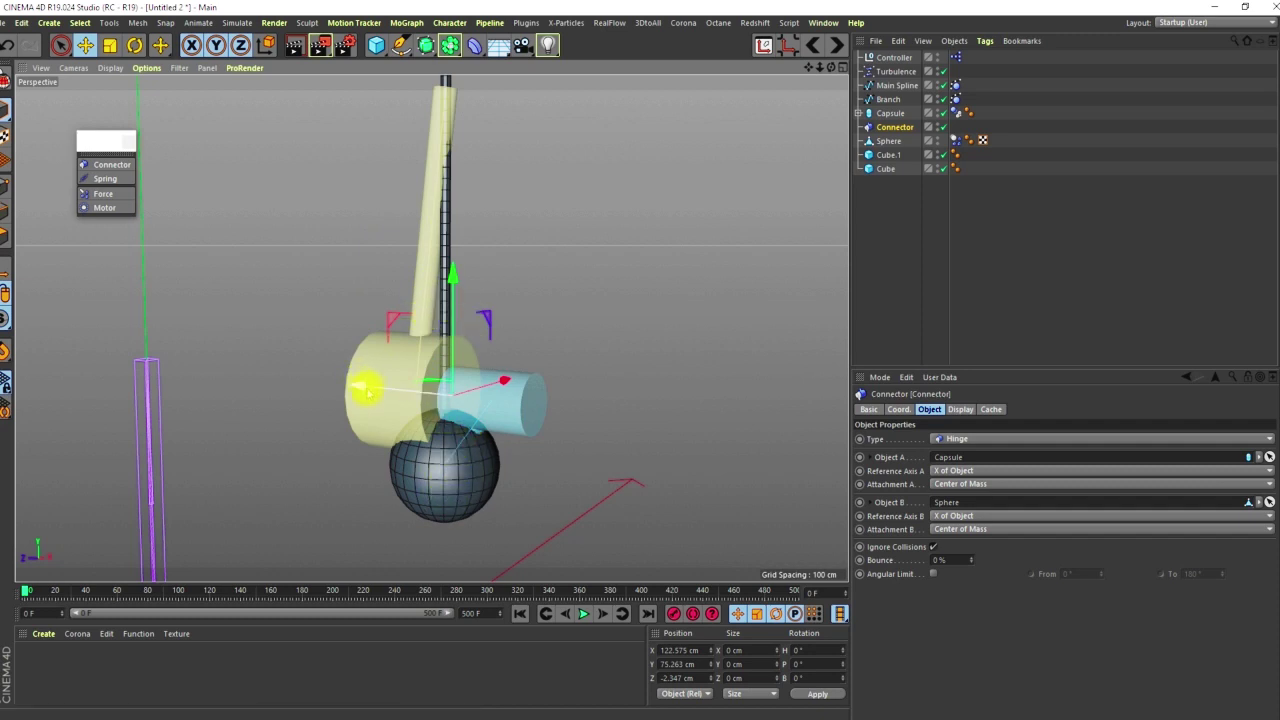
{"action": "left_click_drag", "start_coordinate": [366, 388], "coordinate": [254, 383]}
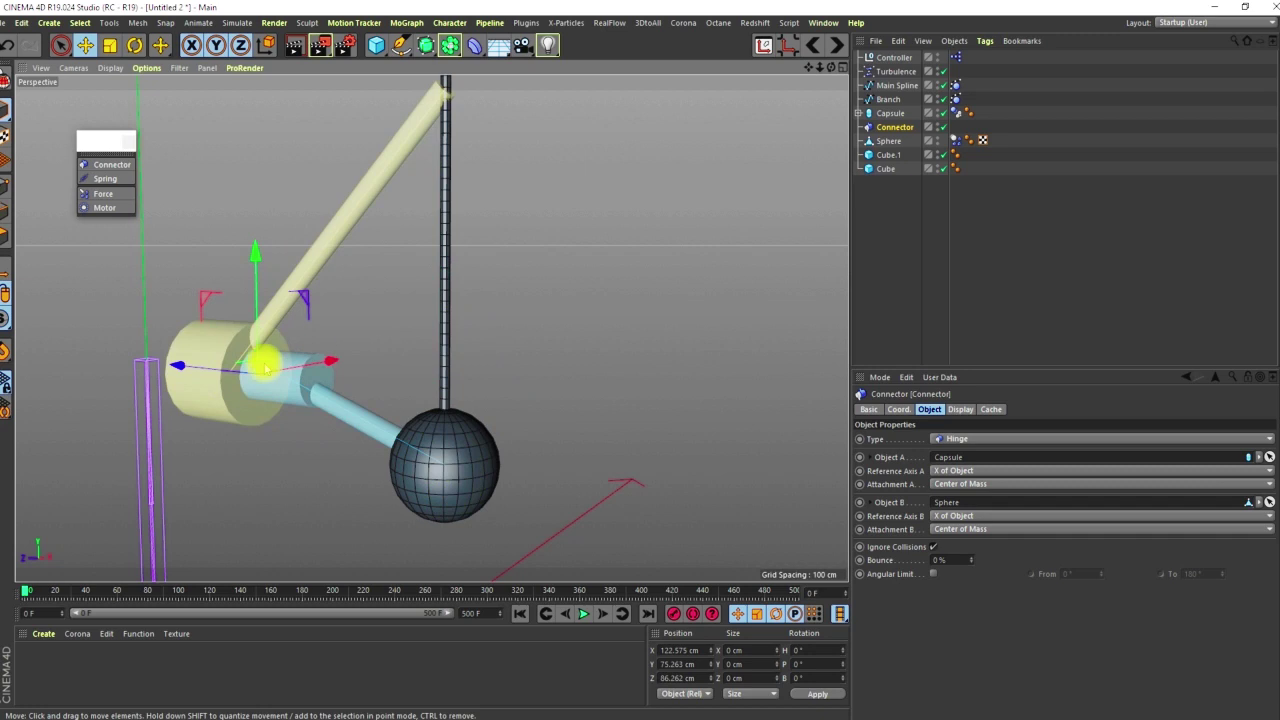
{"action": "key", "text": "ctrl+z"}
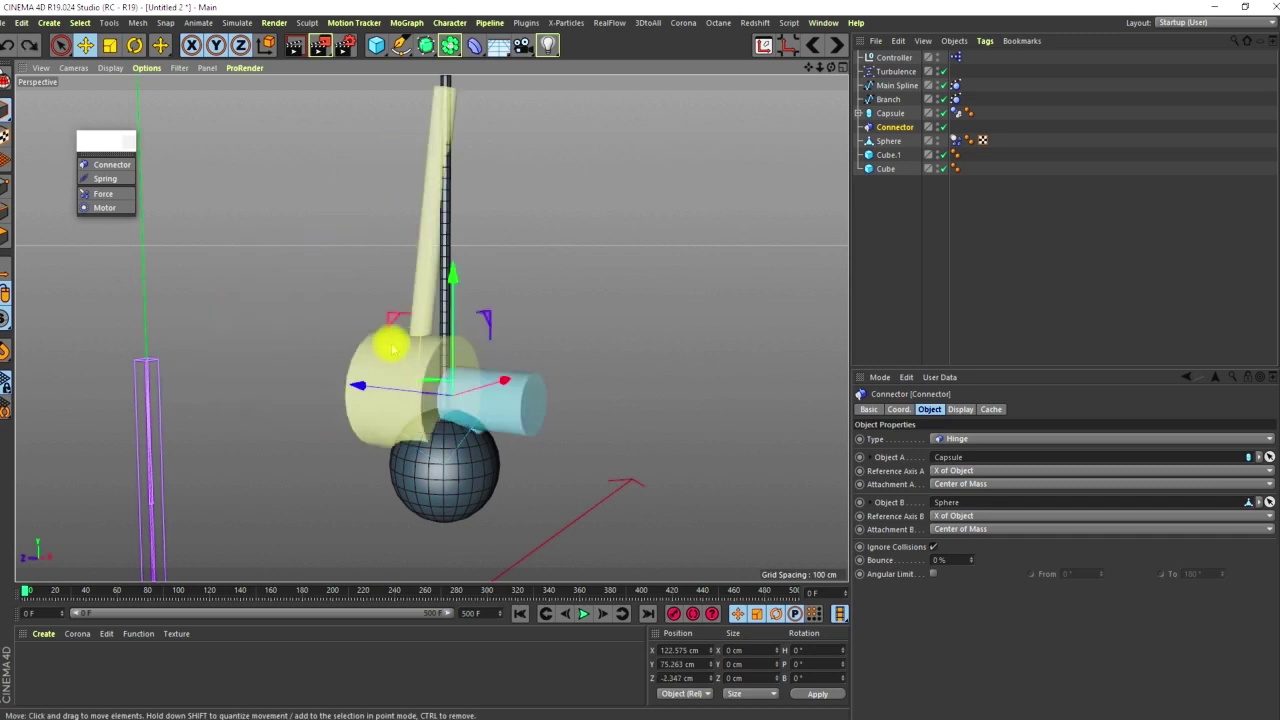
- Rotate the Connector to a pitch of 90° and shift it horizontally to about X 120.8, Z -1.6 cm to centre it on the rope
{"action": "key", "text": "r"}
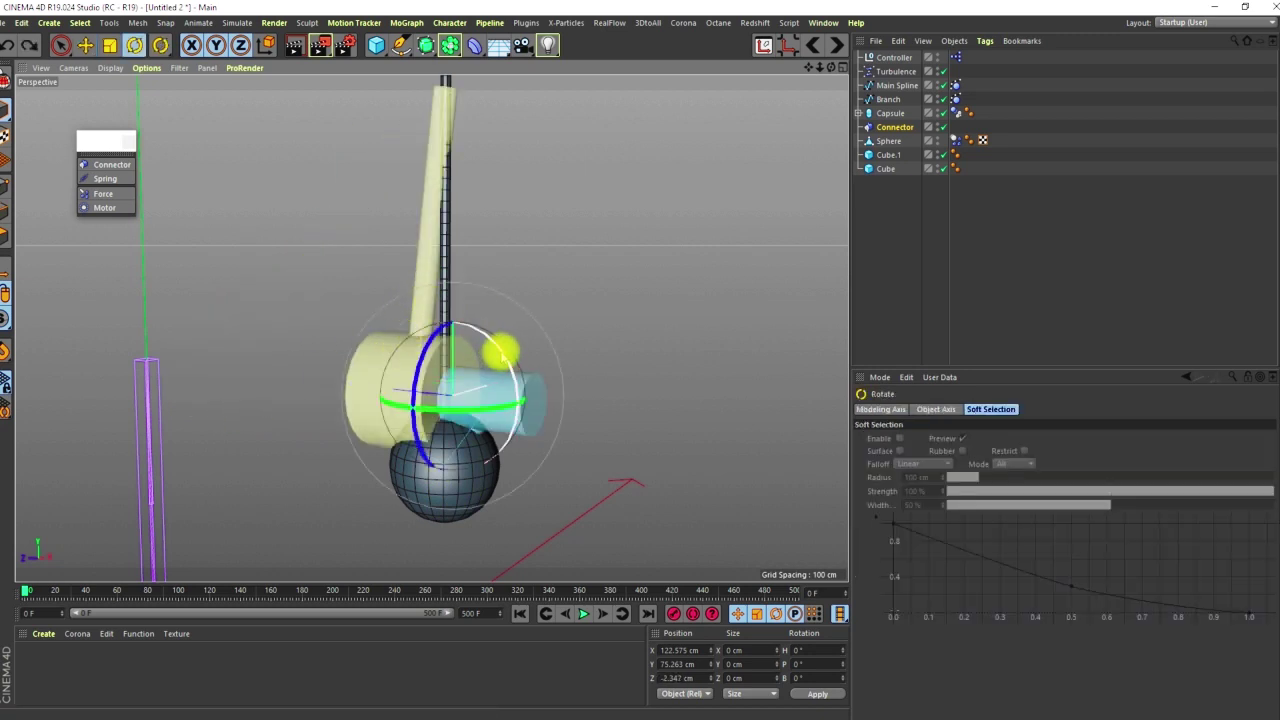
{"action": "left_click_drag", "start_coordinate": [507, 357], "coordinate": [494, 458]}
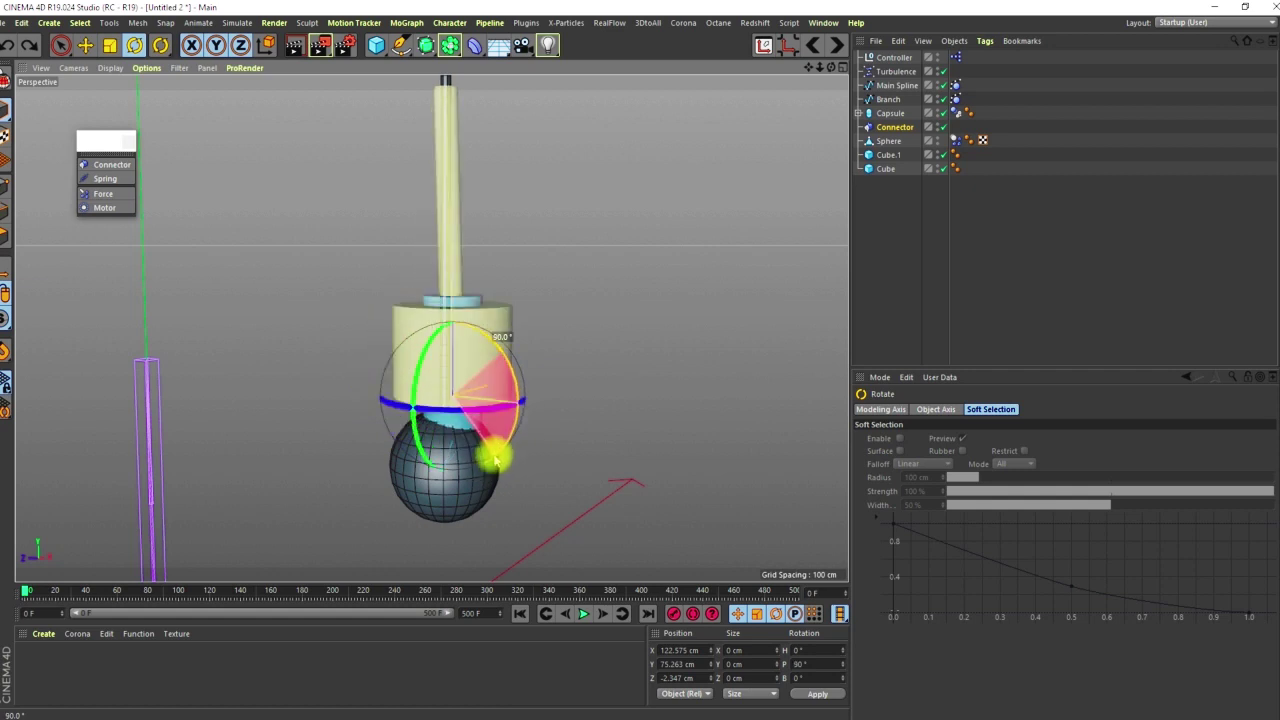
{"action": "left_click_drag", "start_coordinate": [462, 347], "coordinate": [449, 451], "text": "alt"}
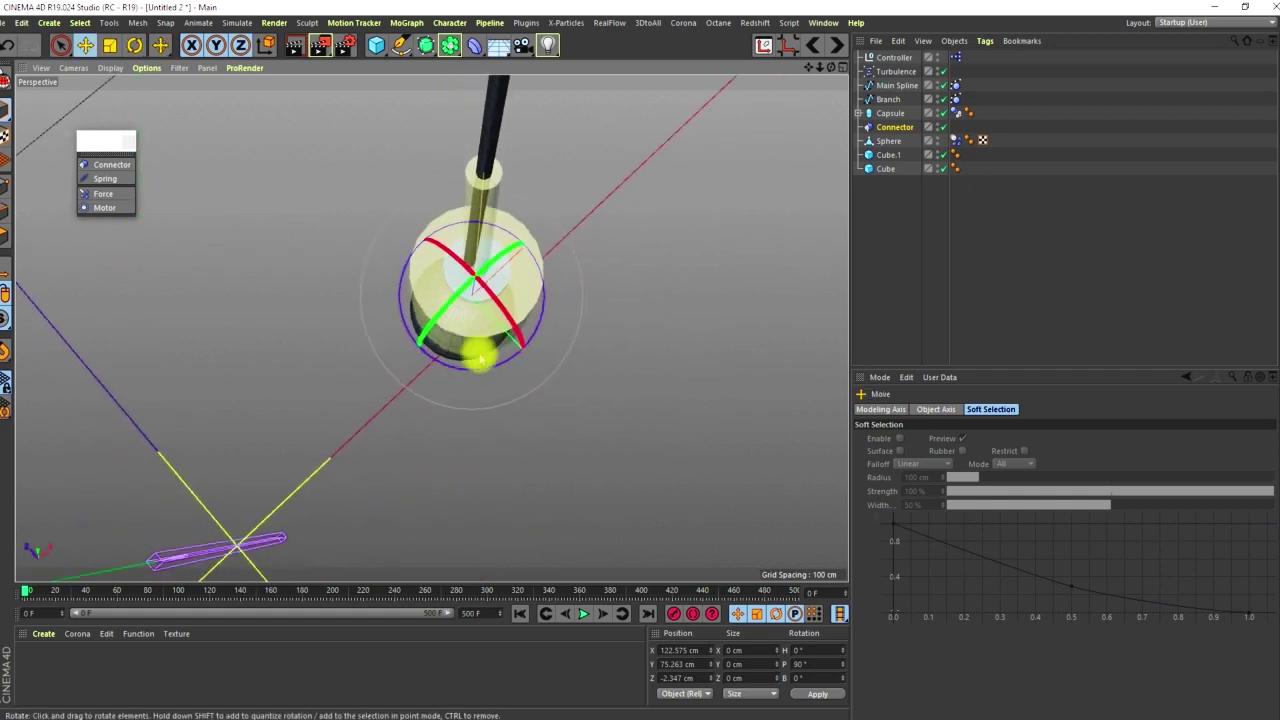
{"action": "key", "text": "e"}
{"action": "left_click_drag", "start_coordinate": [574, 300], "coordinate": [571, 305]}
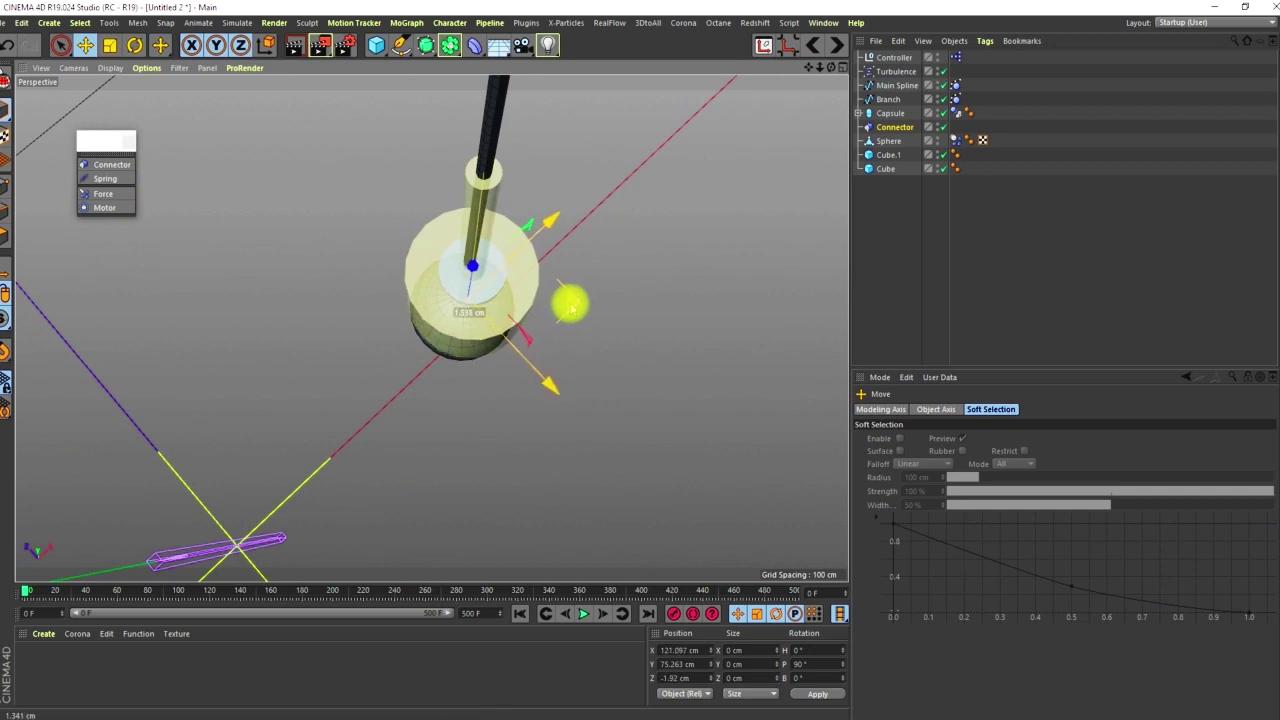
{"action": "left_click_drag", "start_coordinate": [491, 274], "coordinate": [497, 178], "text": "alt"}
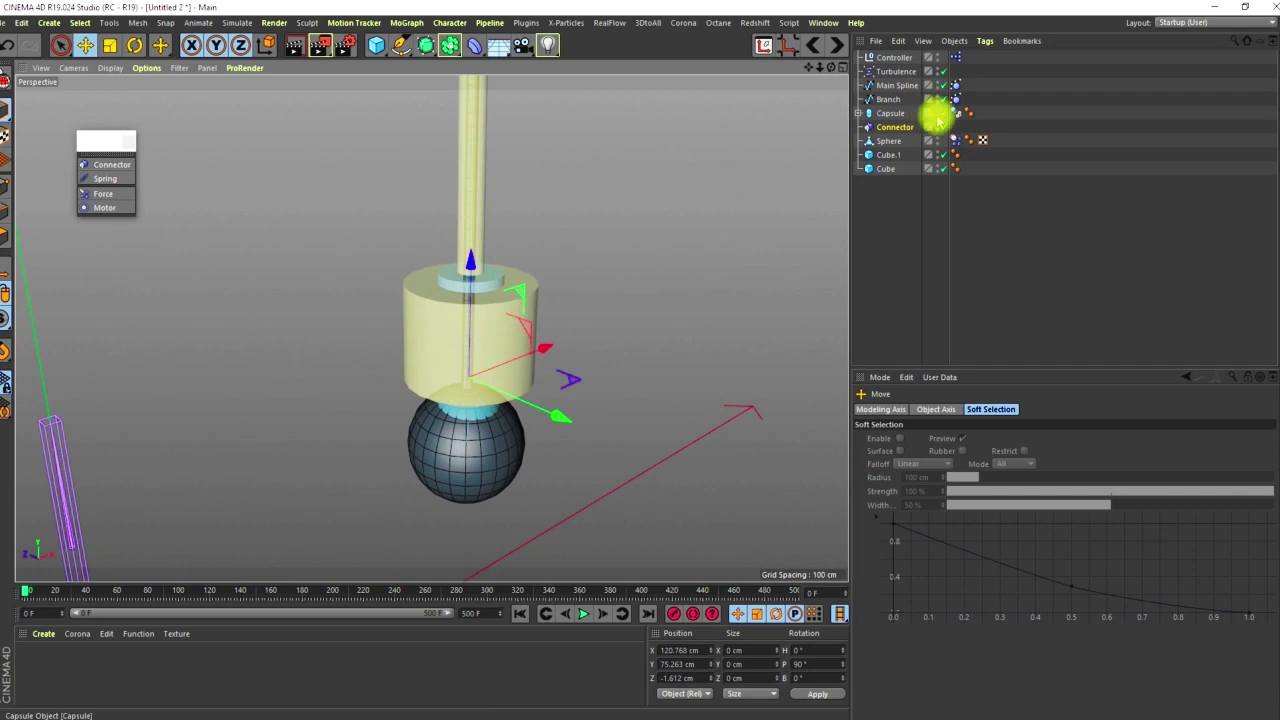
- Set the Connector's Draw Size to 10 cm
{"action": "left_click", "coordinate": [893, 127]}
{"action": "left_click", "coordinate": [960, 409]}
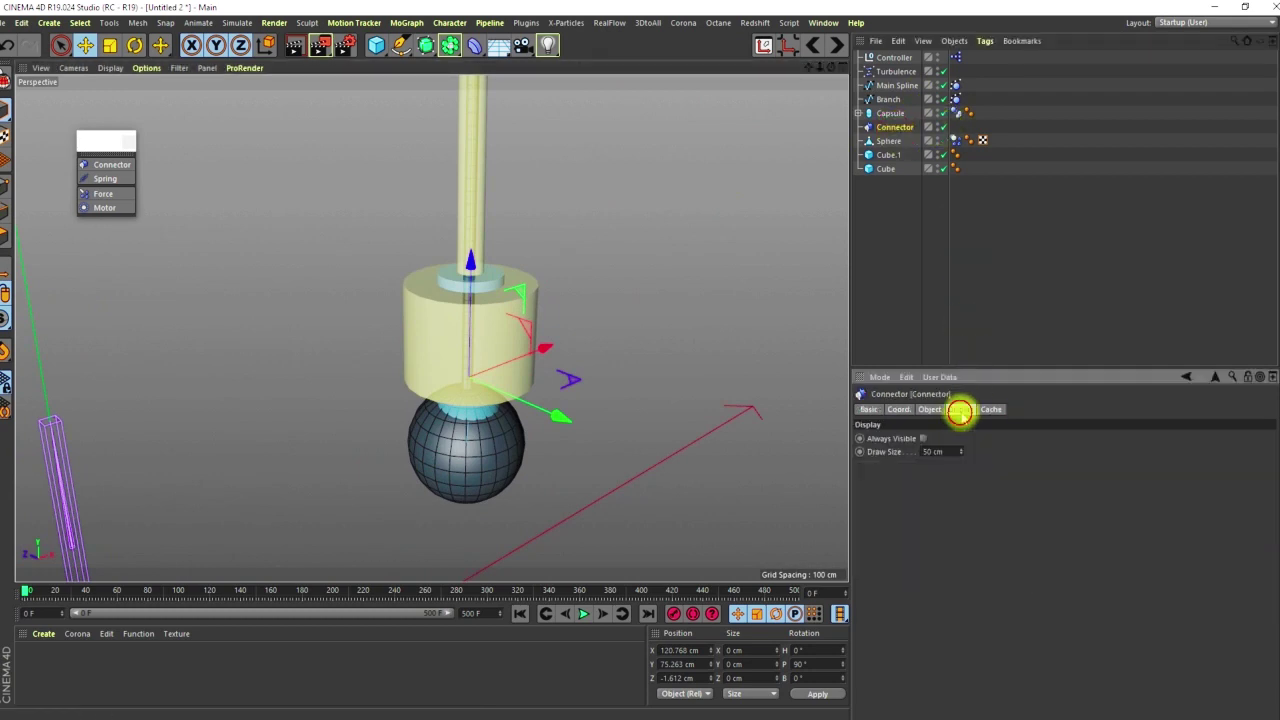
{"action": "double_click", "coordinate": [940, 452]}
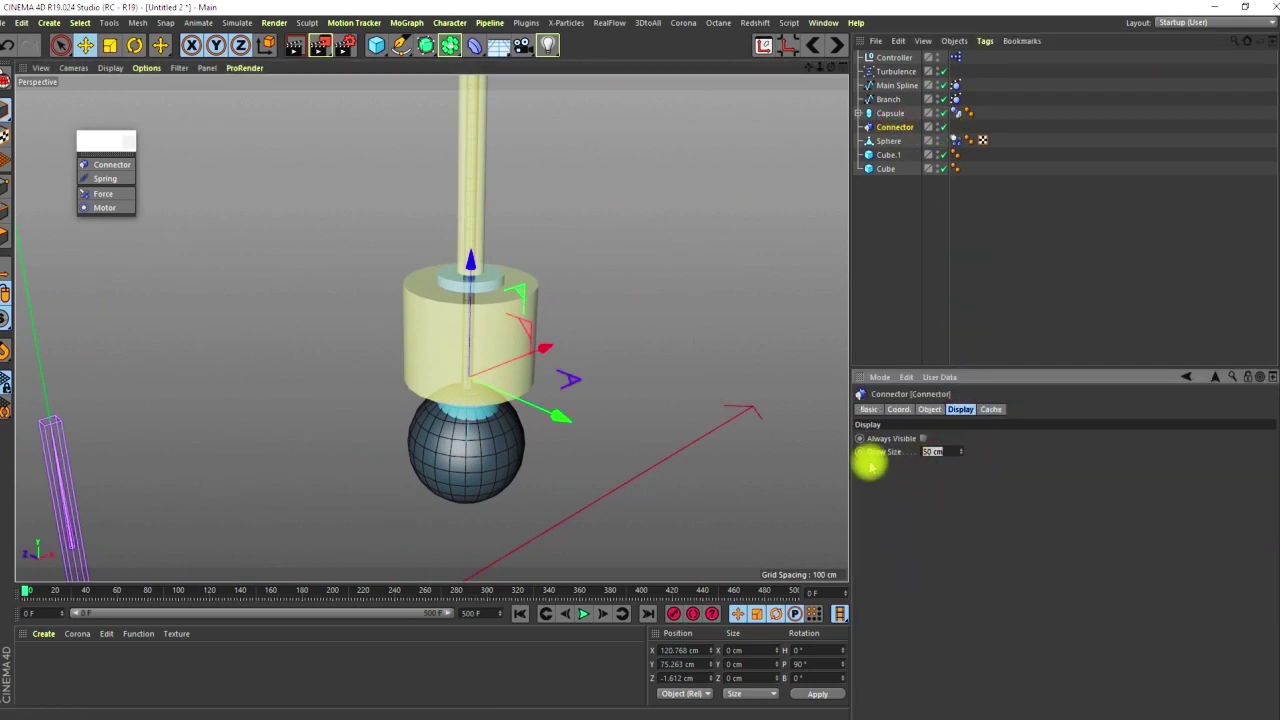
{"action": "type", "text": "10"}
{"action": "key", "text": "Return"}
- Move the Connector down onto the joint between rope end and sphere, at about X 121.4, Y 66.5, Z 0.3 cm
{"action": "scroll", "coordinate": [486, 337], "scroll_direction": "up", "scroll_amount": 5}
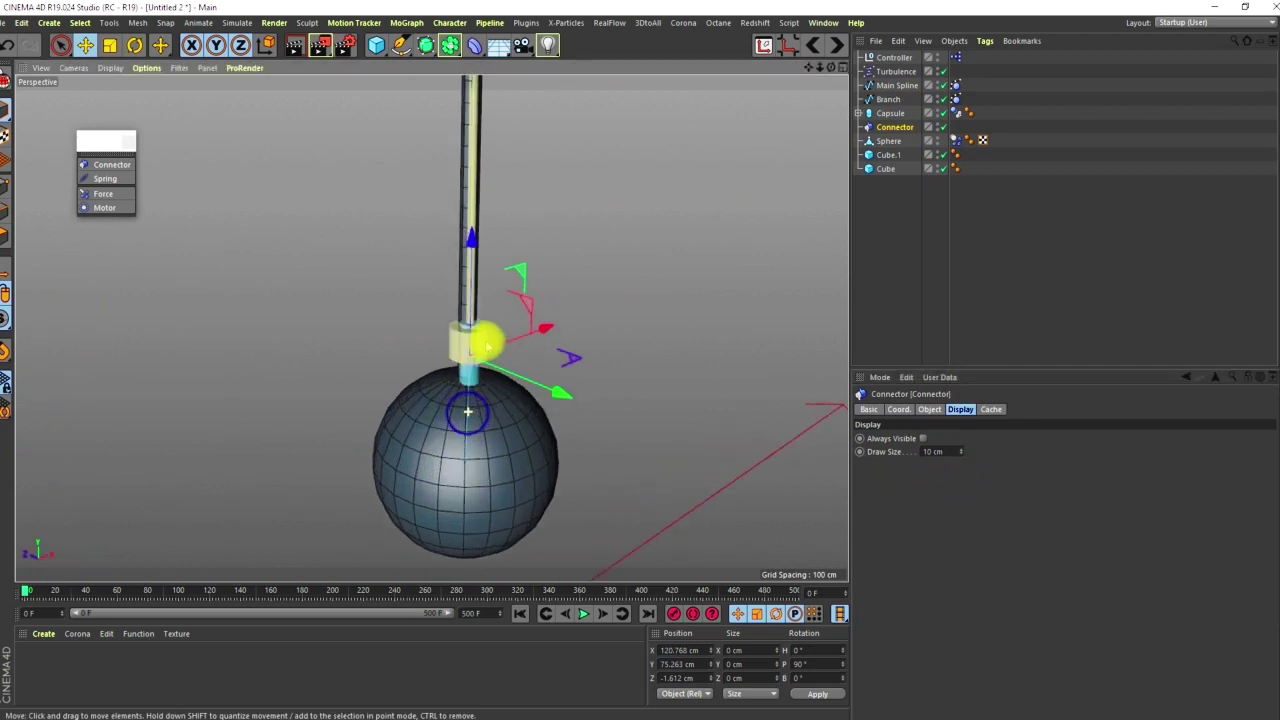
{"action": "left_click_drag", "start_coordinate": [490, 325], "coordinate": [537, 259], "text": "alt"}
{"action": "left_click_drag", "start_coordinate": [447, 320], "coordinate": [436, 242], "text": "alt"}
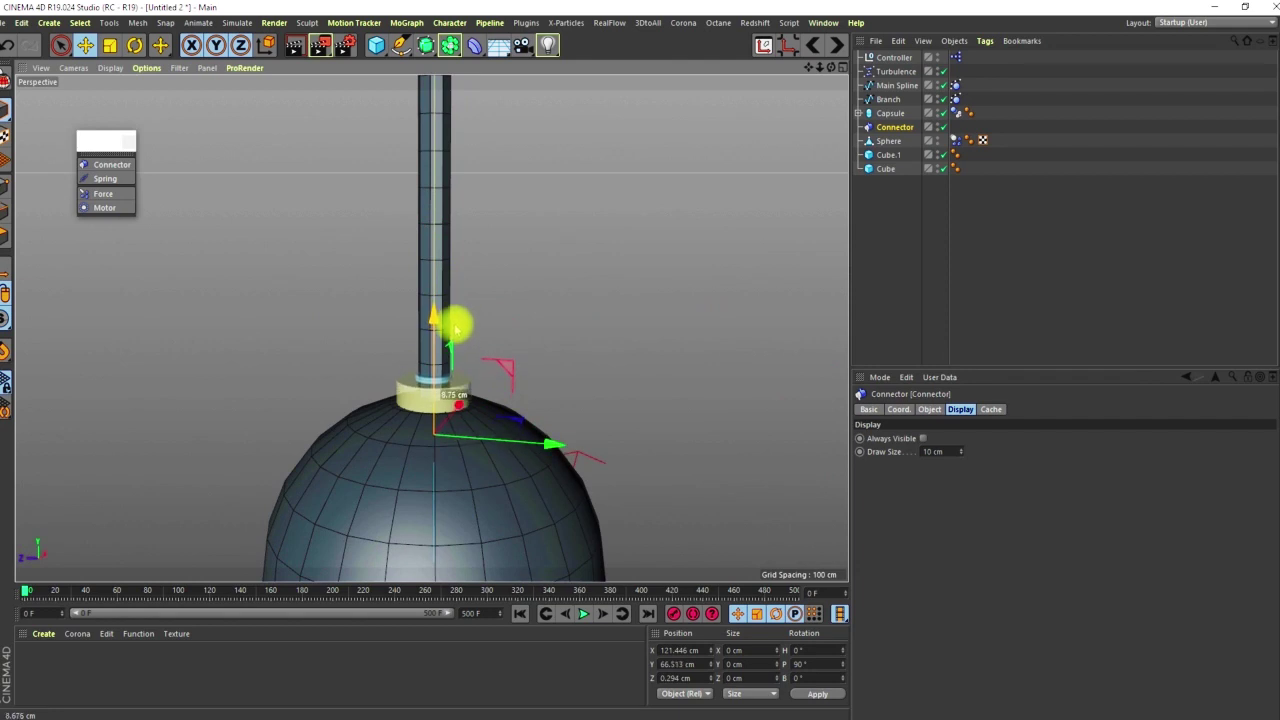
{"action": "left_click_drag", "start_coordinate": [455, 328], "coordinate": [455, 327]}
{"action": "right_click_drag", "start_coordinate": [386, 360], "coordinate": [330, 566], "text": "alt"}
{"action": "left_click_drag", "start_coordinate": [366, 442], "coordinate": [421, 348], "text": "alt"}
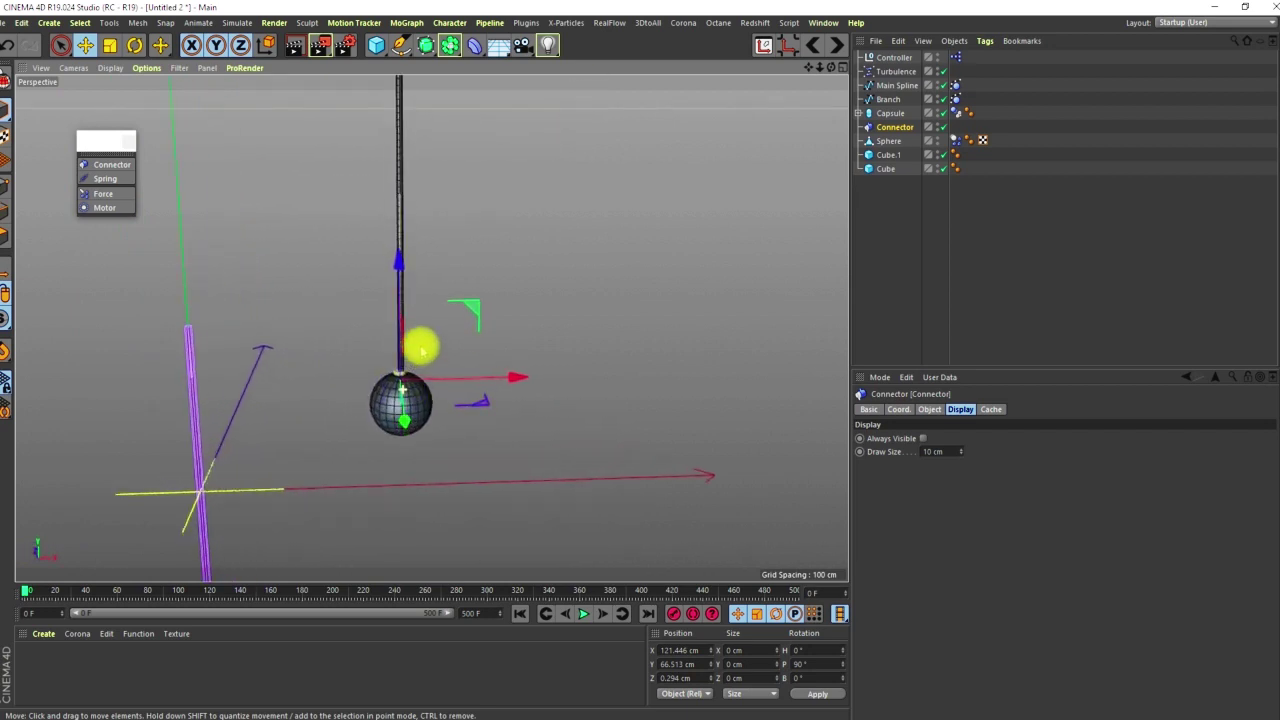
{"action": "right_click_drag", "start_coordinate": [421, 348], "coordinate": [472, 354], "text": "alt"}
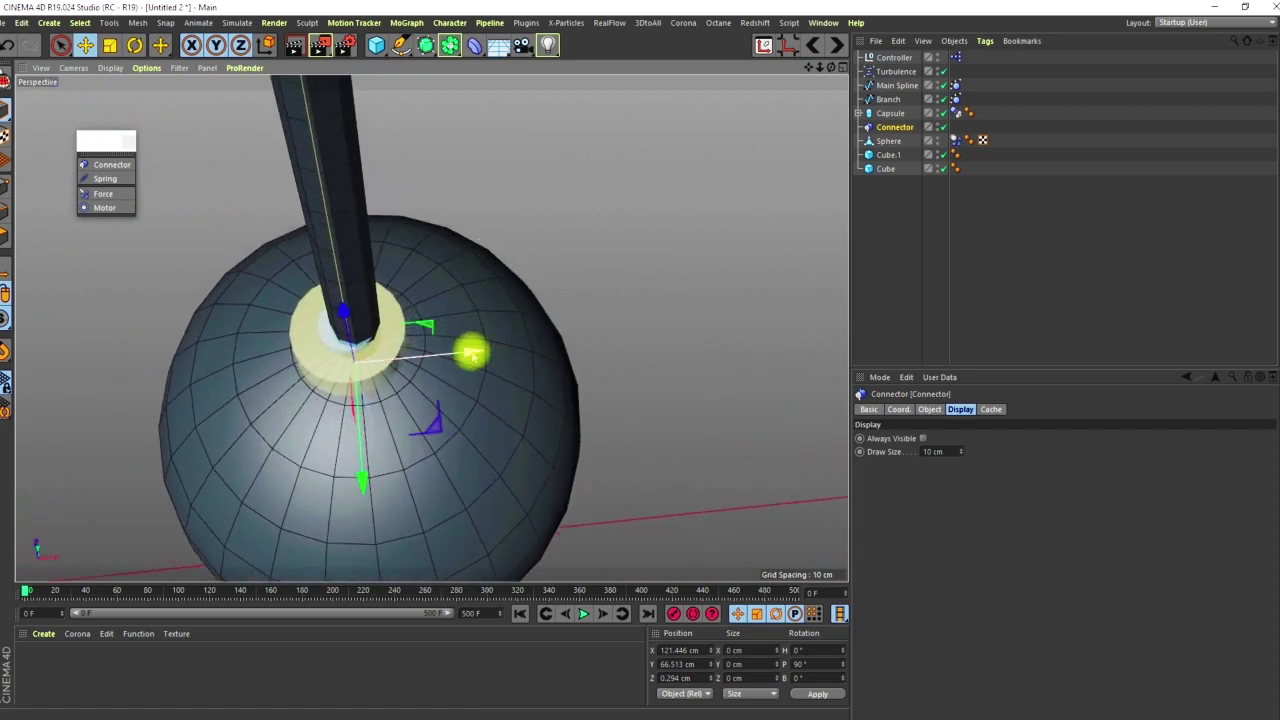
- Move the Connector along its X axis to about X 122 cm, centring it on the joint between rope and sphere
{"action": "left_click_drag", "start_coordinate": [472, 354], "coordinate": [480, 357]}
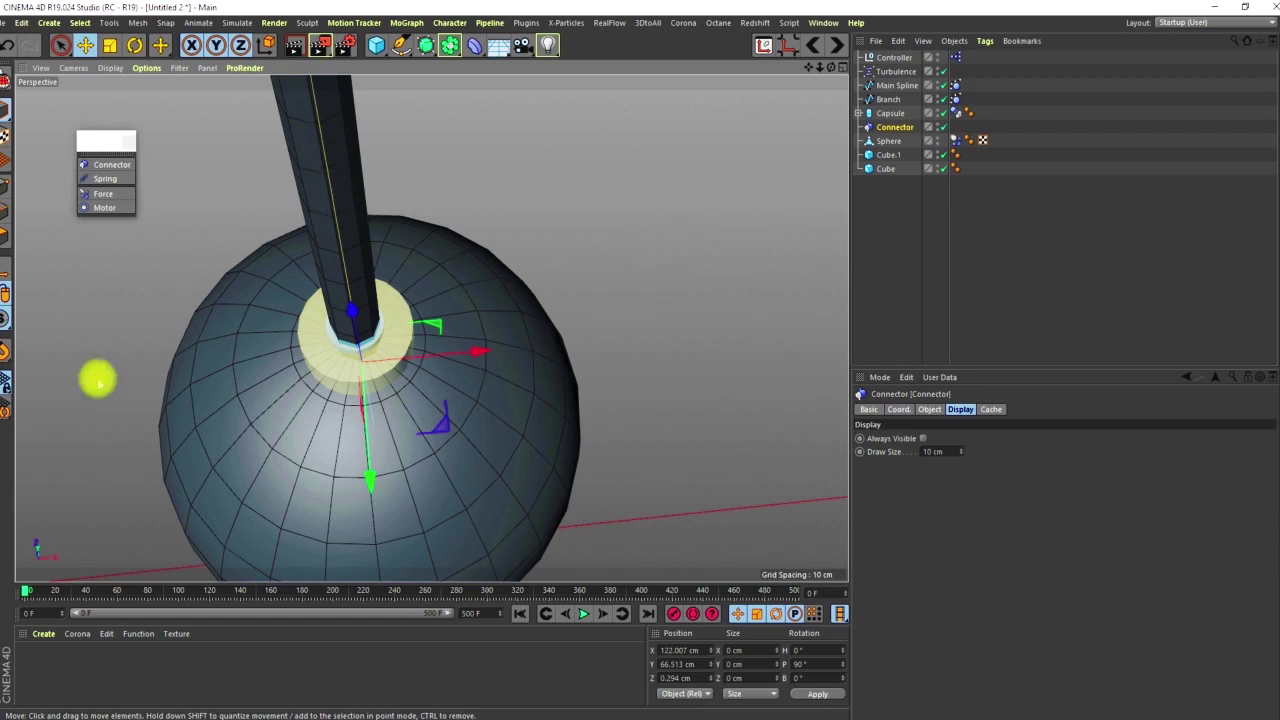
{"action": "right_click_drag", "start_coordinate": [346, 405], "coordinate": [260, 460], "text": "alt"}
{"action": "left_click_drag", "start_coordinate": [297, 411], "coordinate": [463, 306], "text": "alt"}
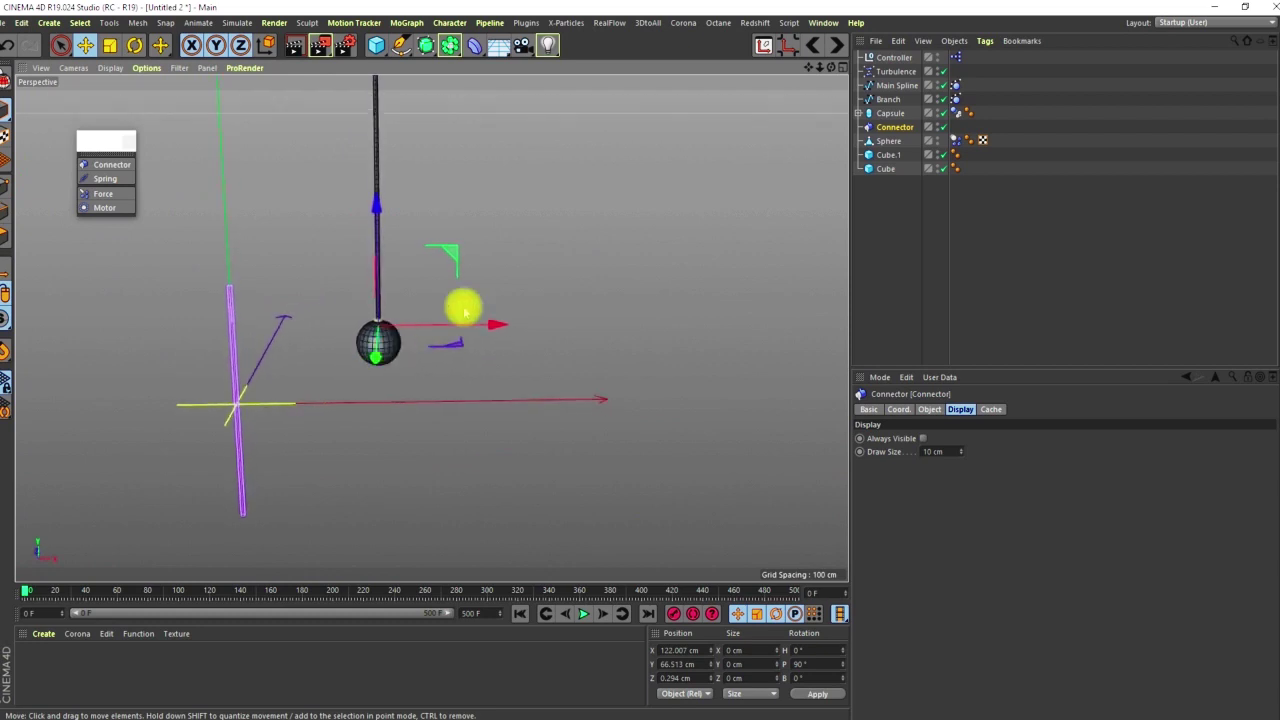
- Deselect everything and hide the cage of the Spline Wrap nested under the Capsule in the viewport
{"action": "left_click", "coordinate": [871, 213]}
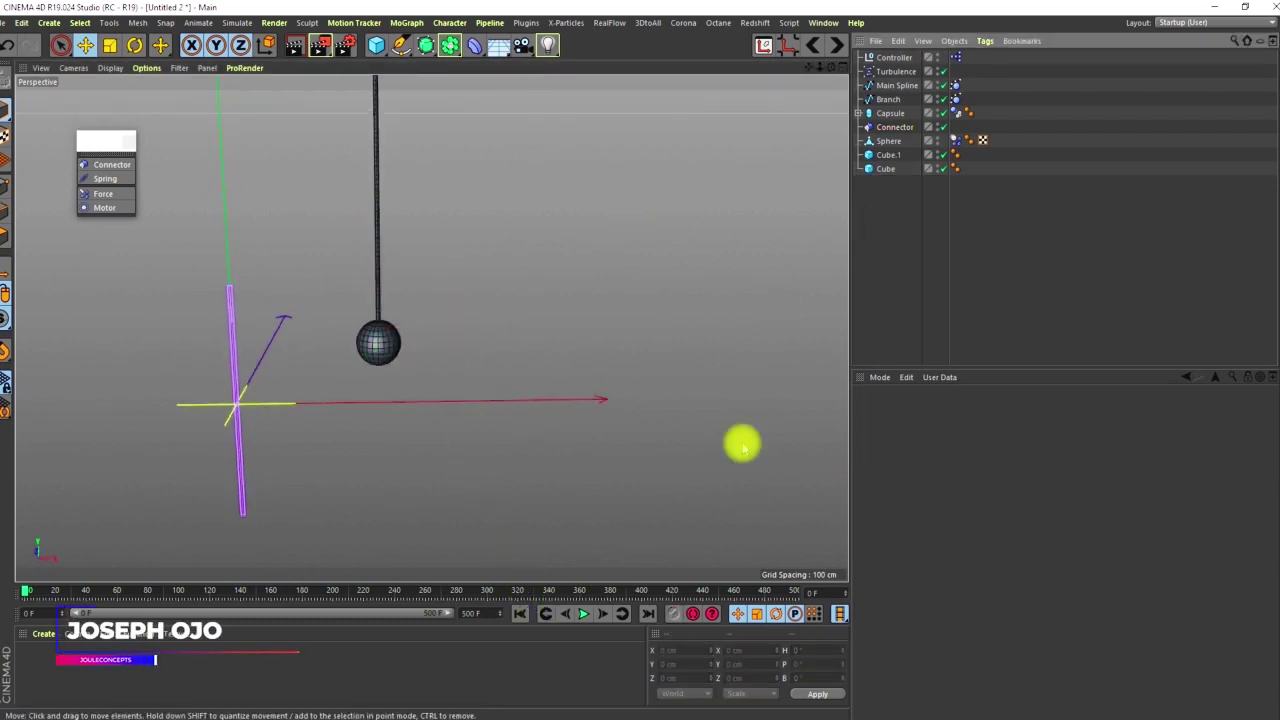
{"action": "left_click", "coordinate": [857, 113]}
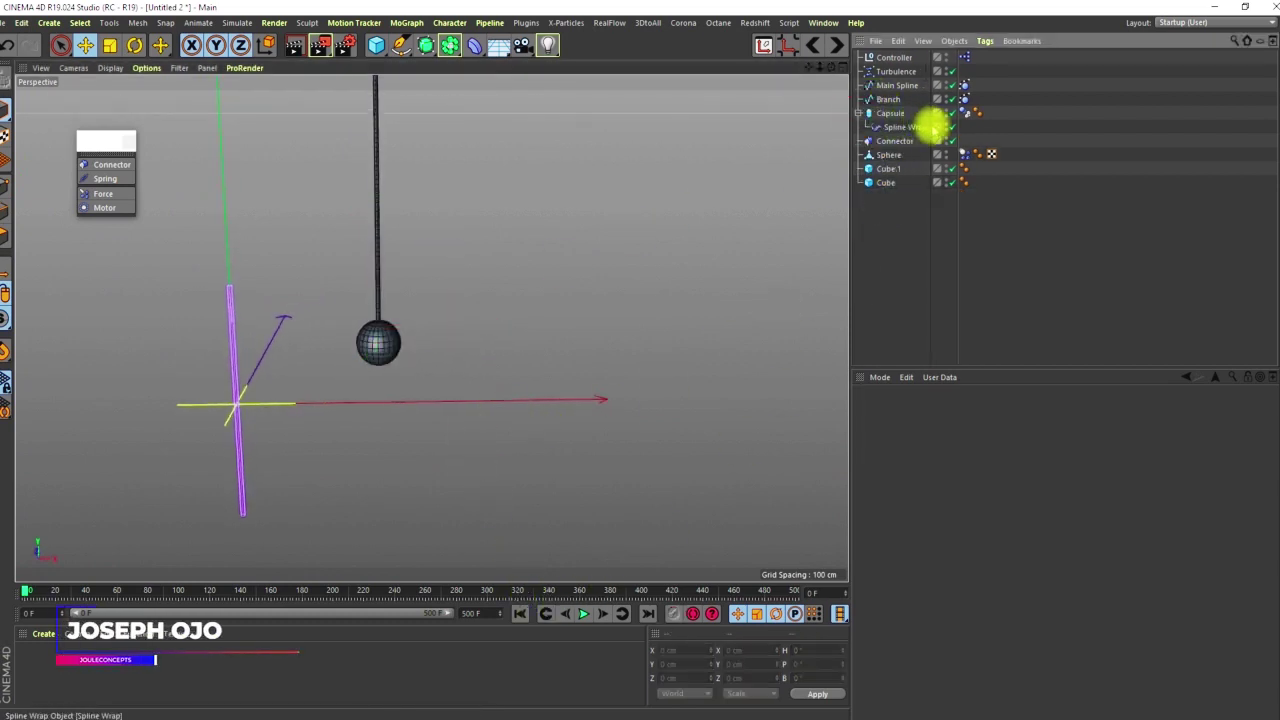
{"action": "left_click", "coordinate": [857, 113]}
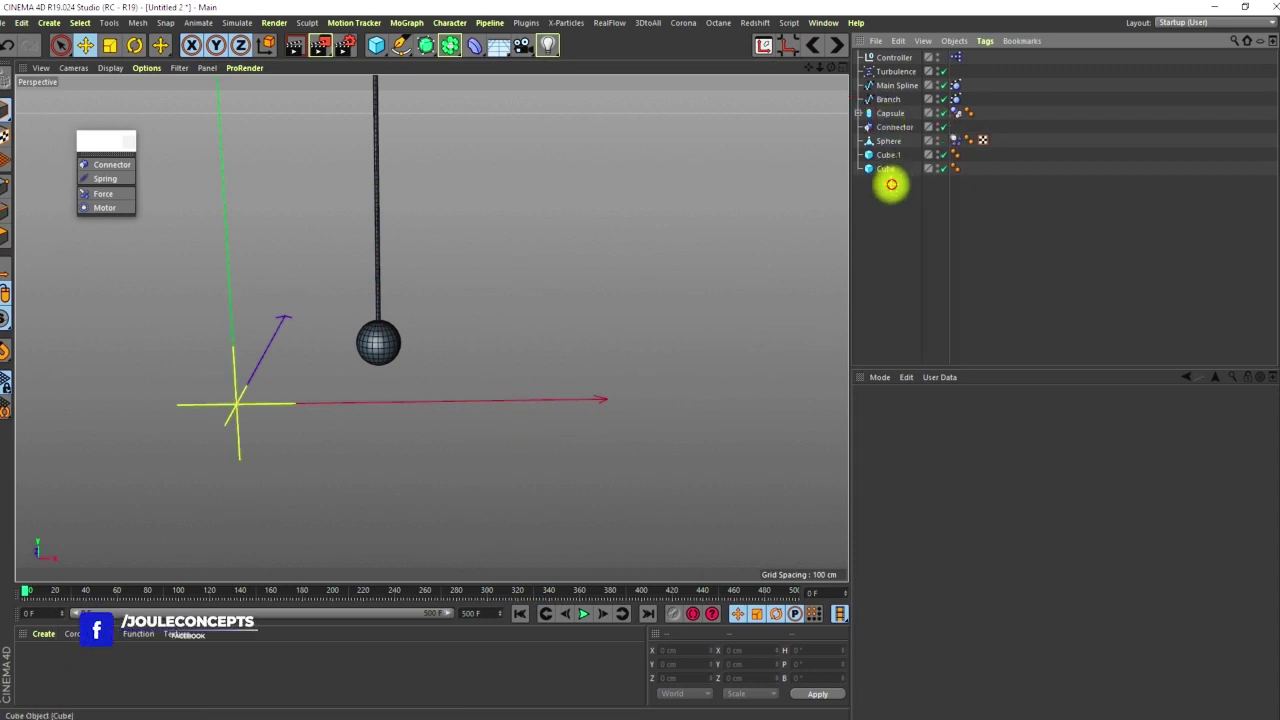
- Play the simulation and examine from several angles how the sphere swings on the rope
{"action": "left_click", "coordinate": [584, 613]}
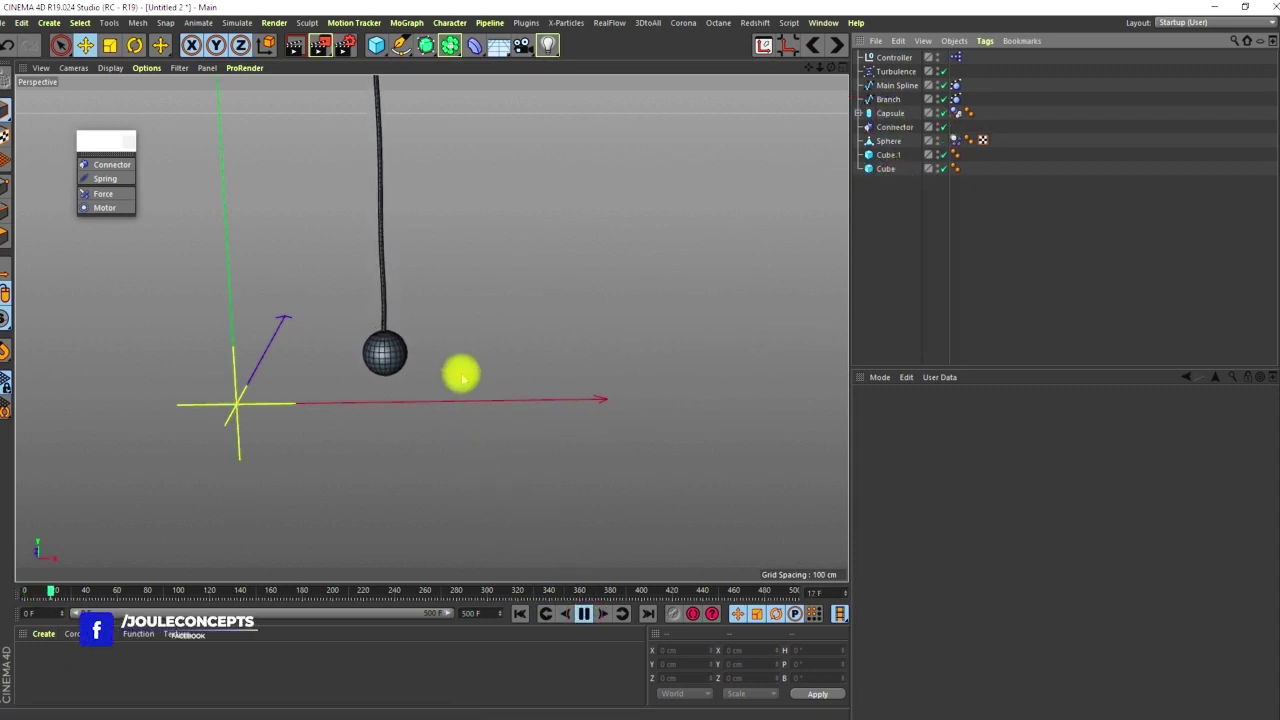
{"action": "right_click_drag", "start_coordinate": [391, 340], "coordinate": [448, 266], "text": "alt"}
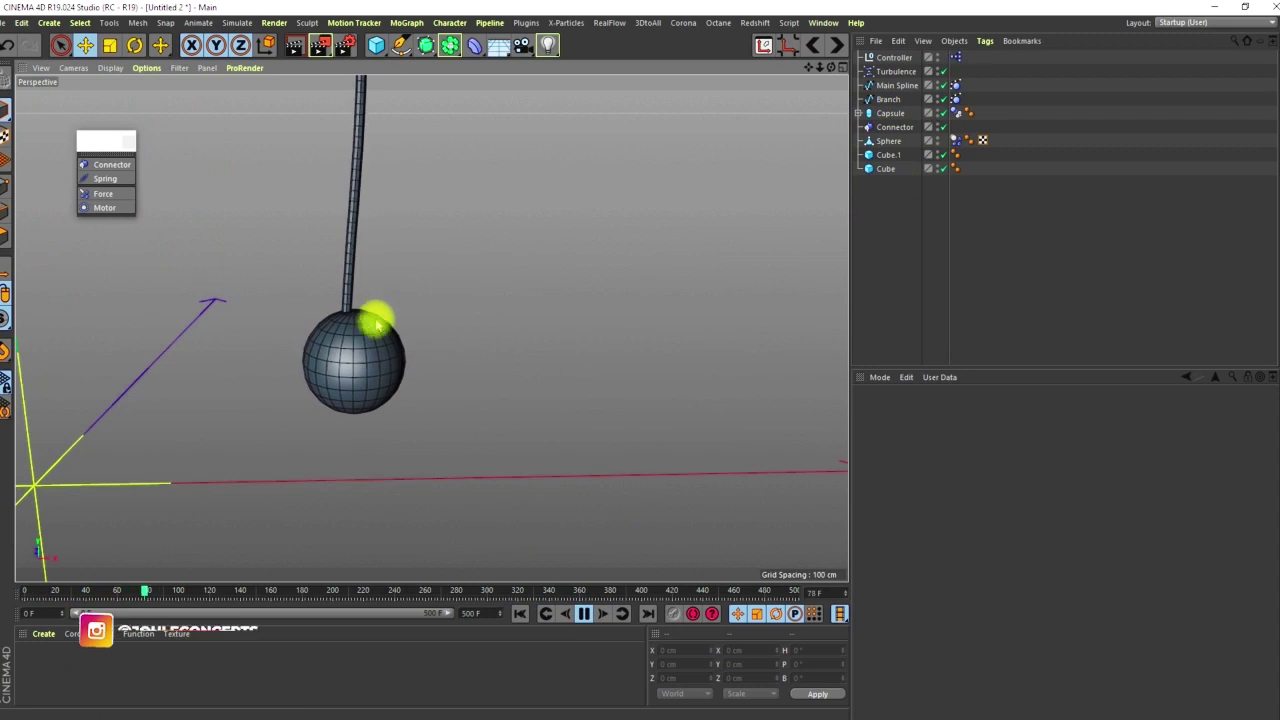
{"action": "left_click_drag", "start_coordinate": [371, 337], "coordinate": [332, 430], "text": "alt"}
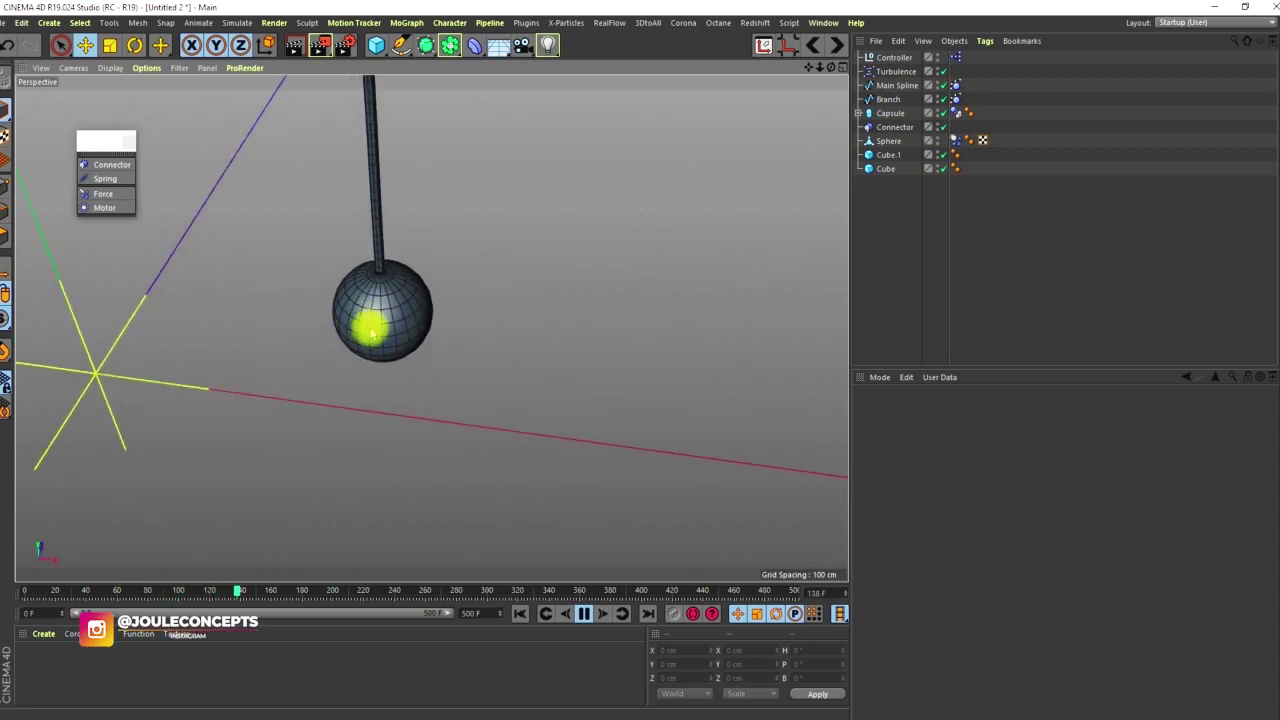
{"action": "scroll", "coordinate": [398, 270], "scroll_direction": "up", "scroll_amount": 3}
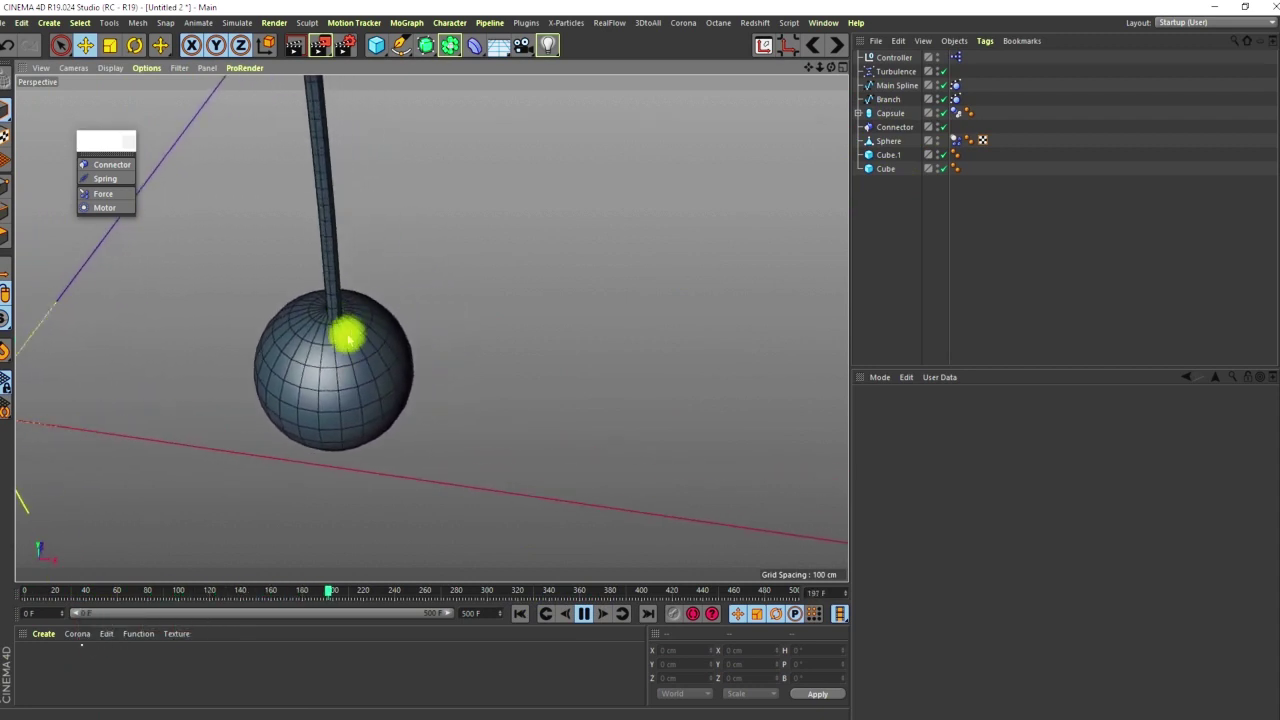
{"action": "right_click_drag", "start_coordinate": [367, 338], "coordinate": [285, 525], "text": "alt"}
{"action": "left_click_drag", "start_coordinate": [340, 386], "coordinate": [285, 275], "text": "alt"}
{"action": "right_click_drag", "start_coordinate": [355, 355], "coordinate": [376, 328], "text": "alt"}
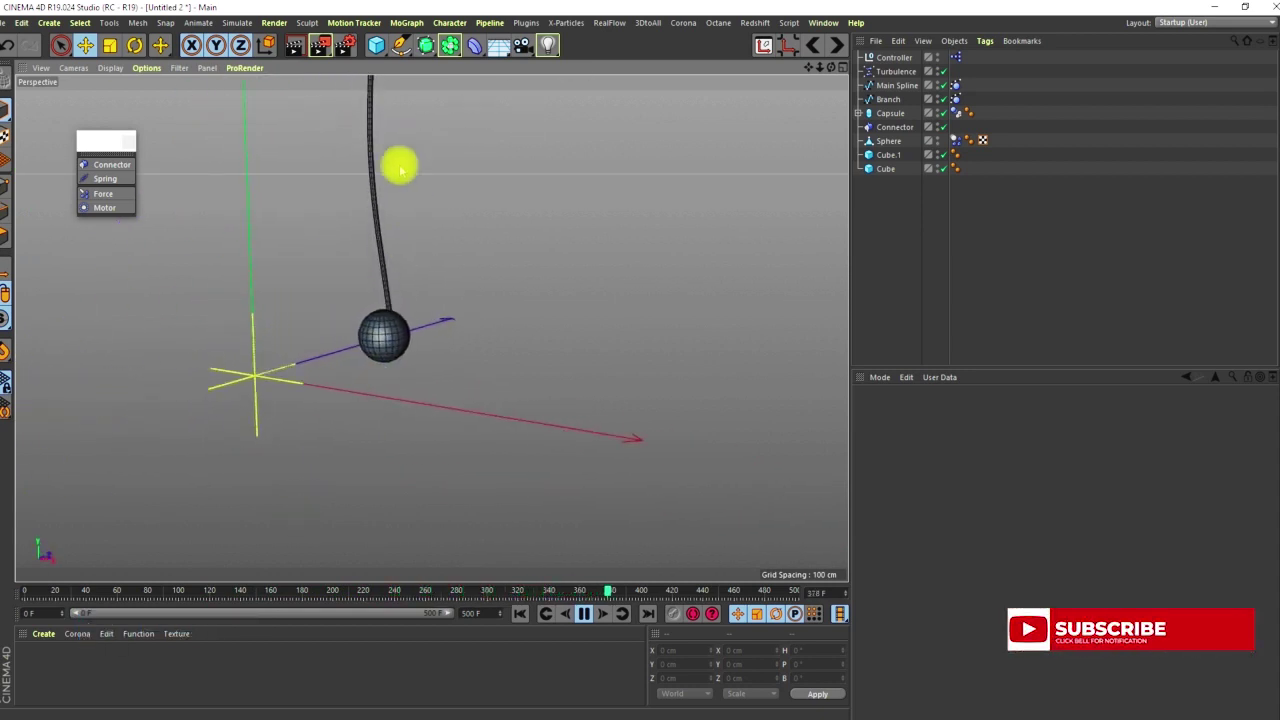
- Add a particle Emitter and place it in front of the hanging sphere at about X 114.6, Y 47.9, Z -75.1 cm
{"action": "left_click", "coordinate": [236, 22]}
{"action": "mouse_move", "coordinate": [275, 80]}
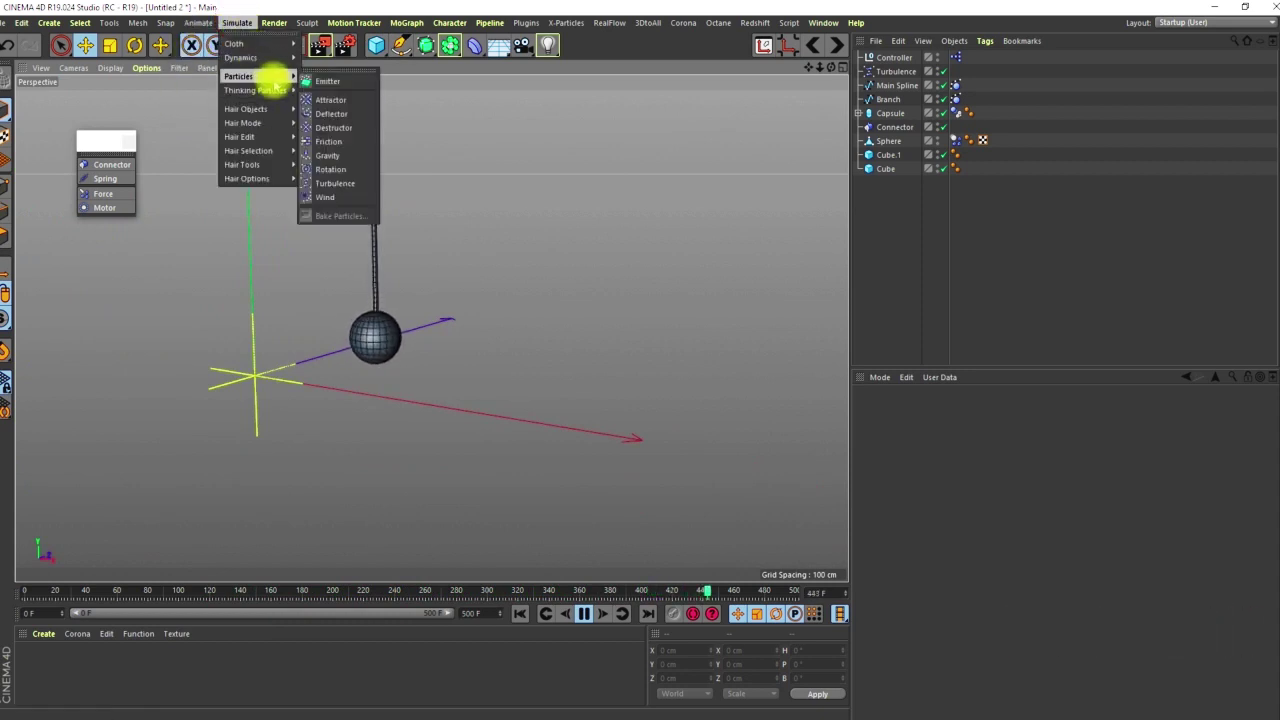
{"action": "left_click", "coordinate": [329, 82]}
{"action": "left_click_drag", "start_coordinate": [426, 390], "coordinate": [375, 289], "text": "alt"}
{"action": "left_click_drag", "start_coordinate": [391, 348], "coordinate": [374, 222], "text": "alt"}
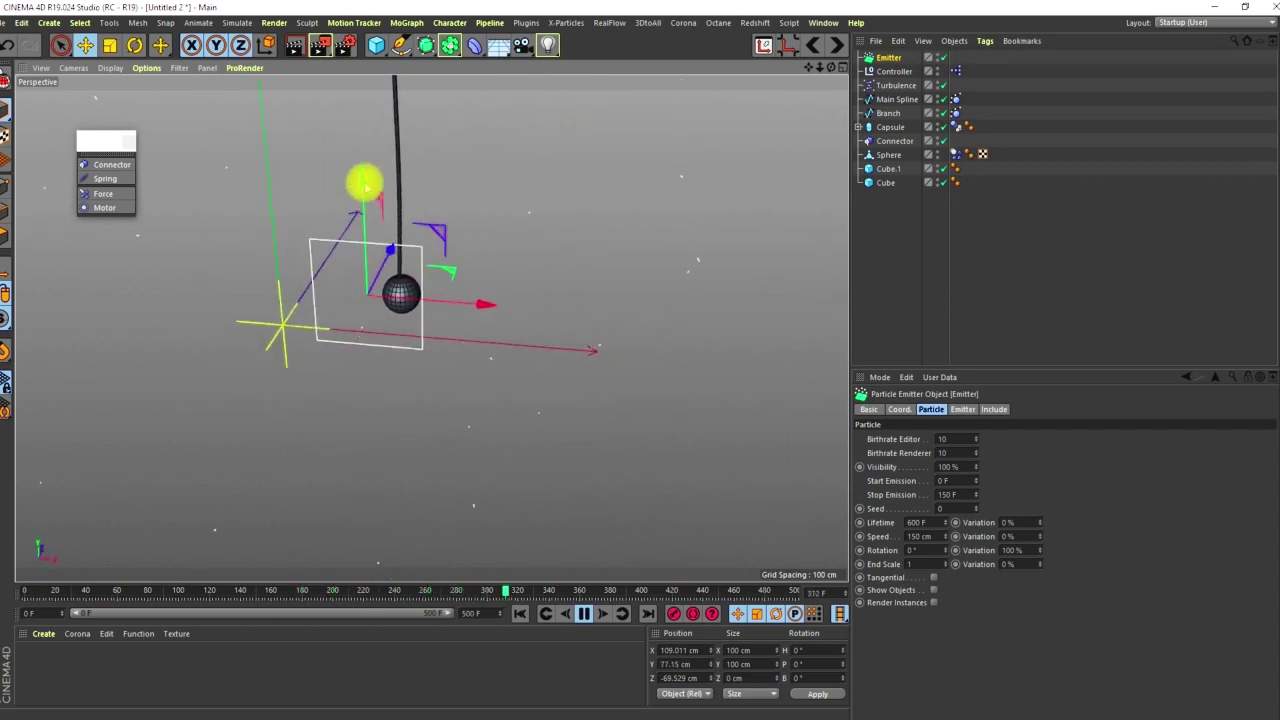
{"action": "left_click_drag", "start_coordinate": [490, 330], "coordinate": [337, 205], "text": "alt"}
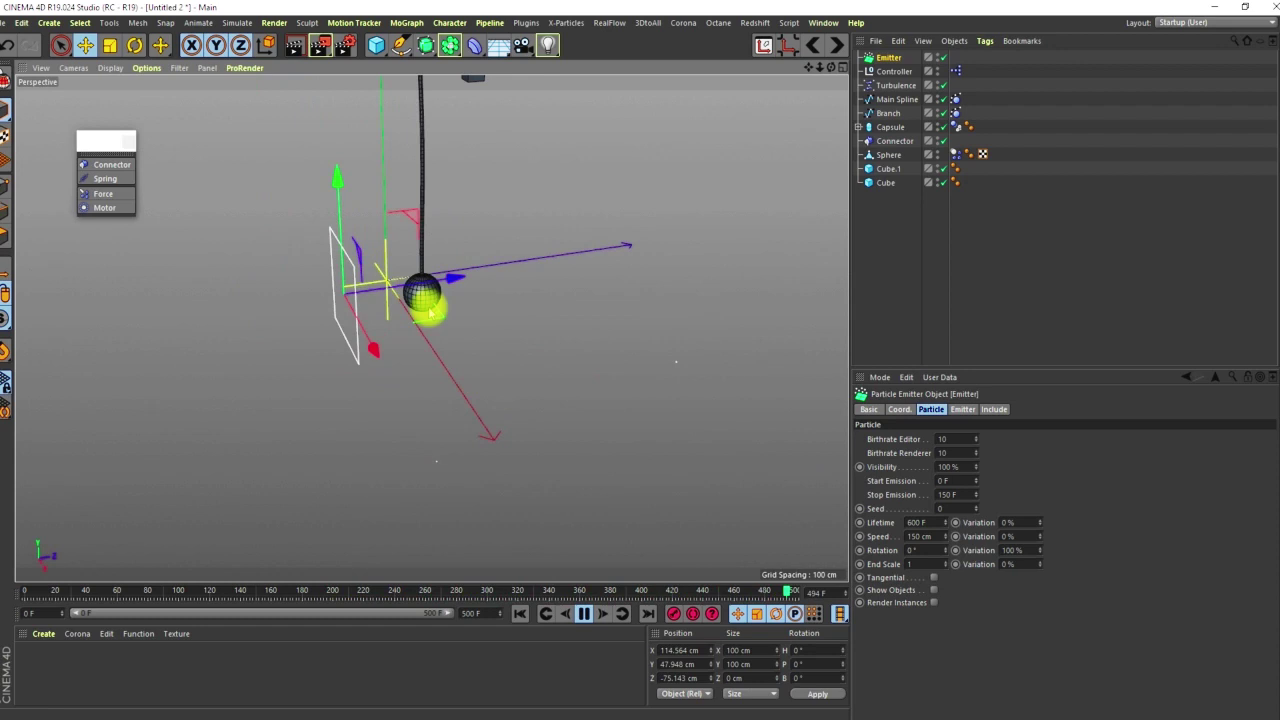
- Switch the Emitter's modifier mode to Include, leaving its modifier list empty
{"action": "left_click", "coordinate": [889, 57]}
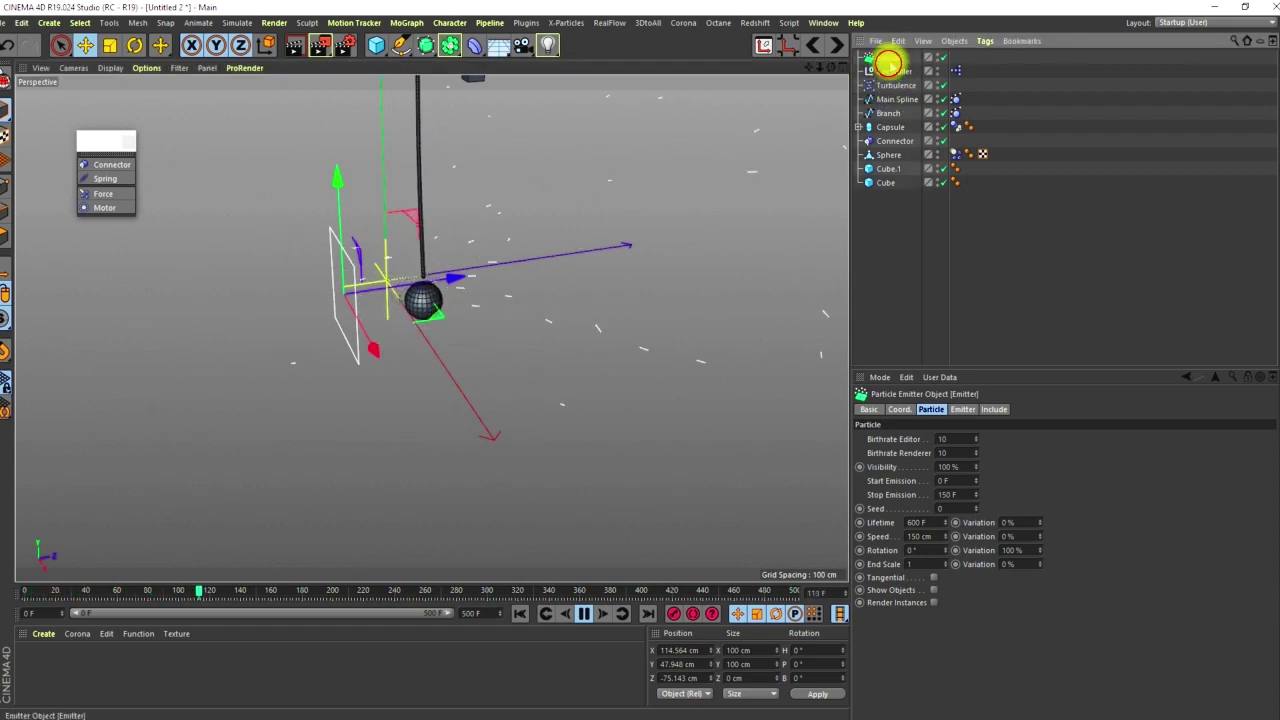
{"action": "left_click", "coordinate": [993, 409]}
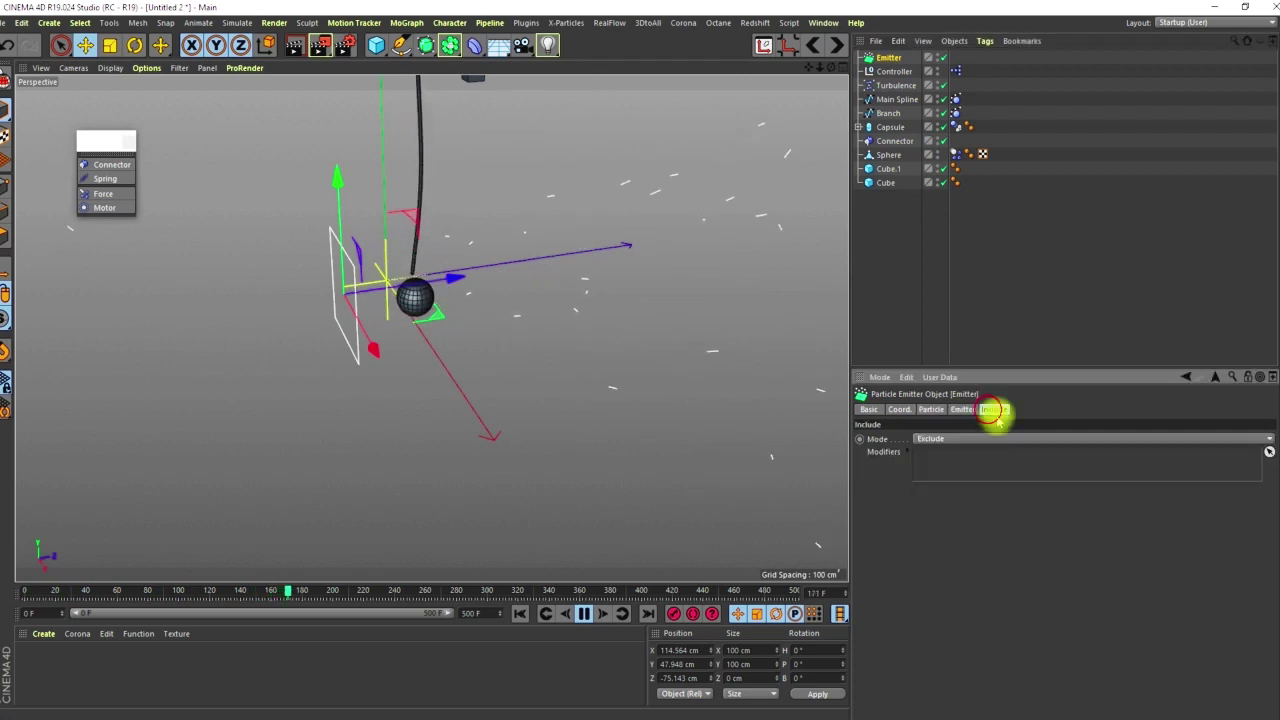
{"action": "left_click", "coordinate": [931, 440]}
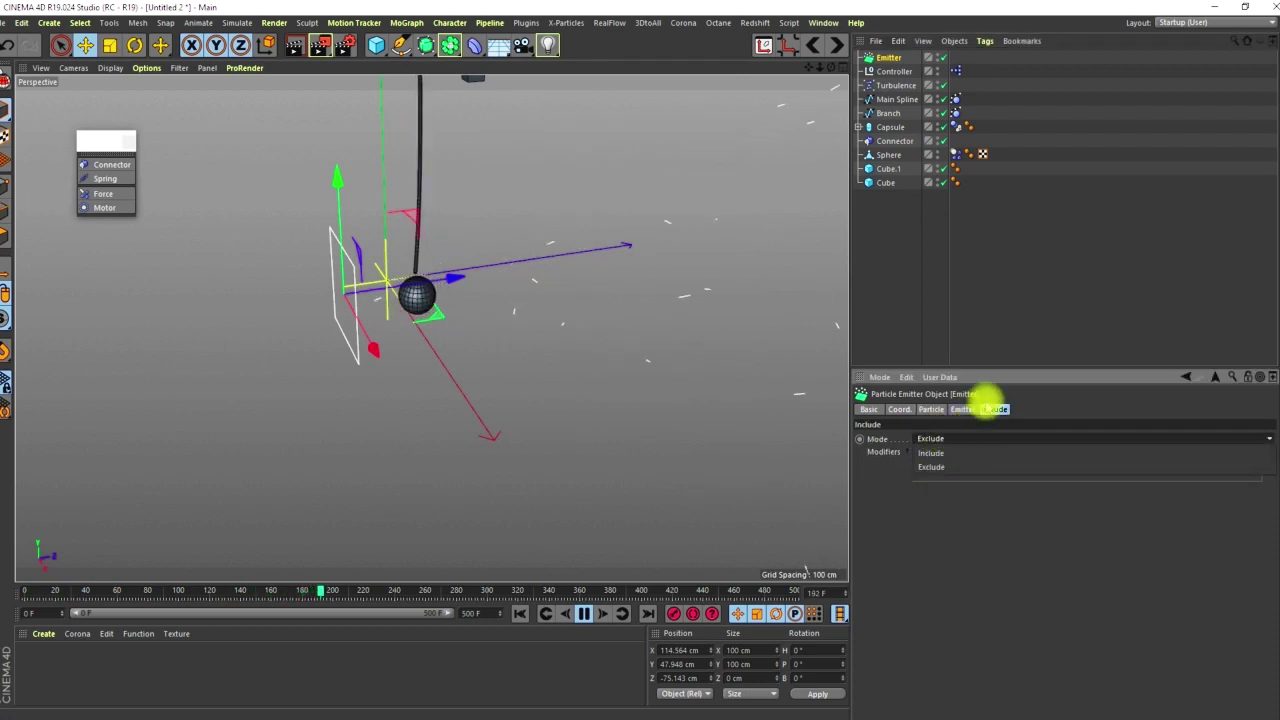
{"action": "left_click", "coordinate": [931, 455]}
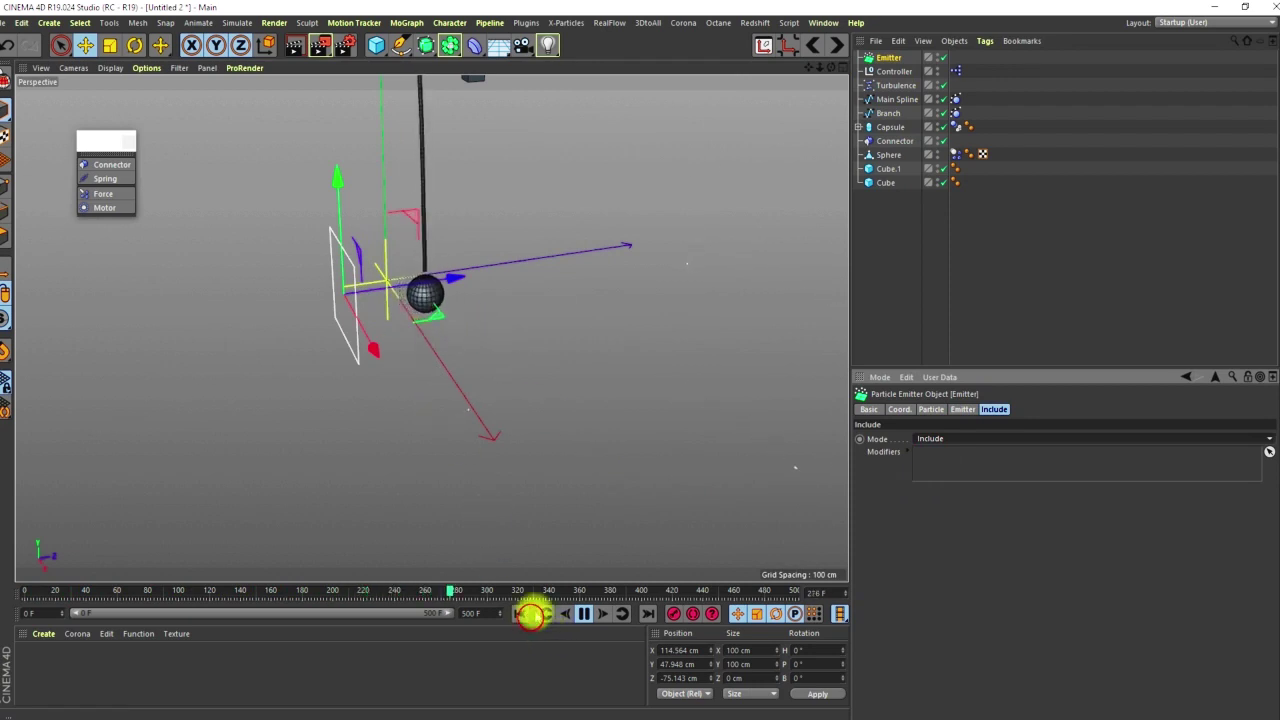
- Replay the simulation from the first frame, stop it at frame 68 and check the emitted particles around the sphere
{"action": "left_click", "coordinate": [520, 613]}
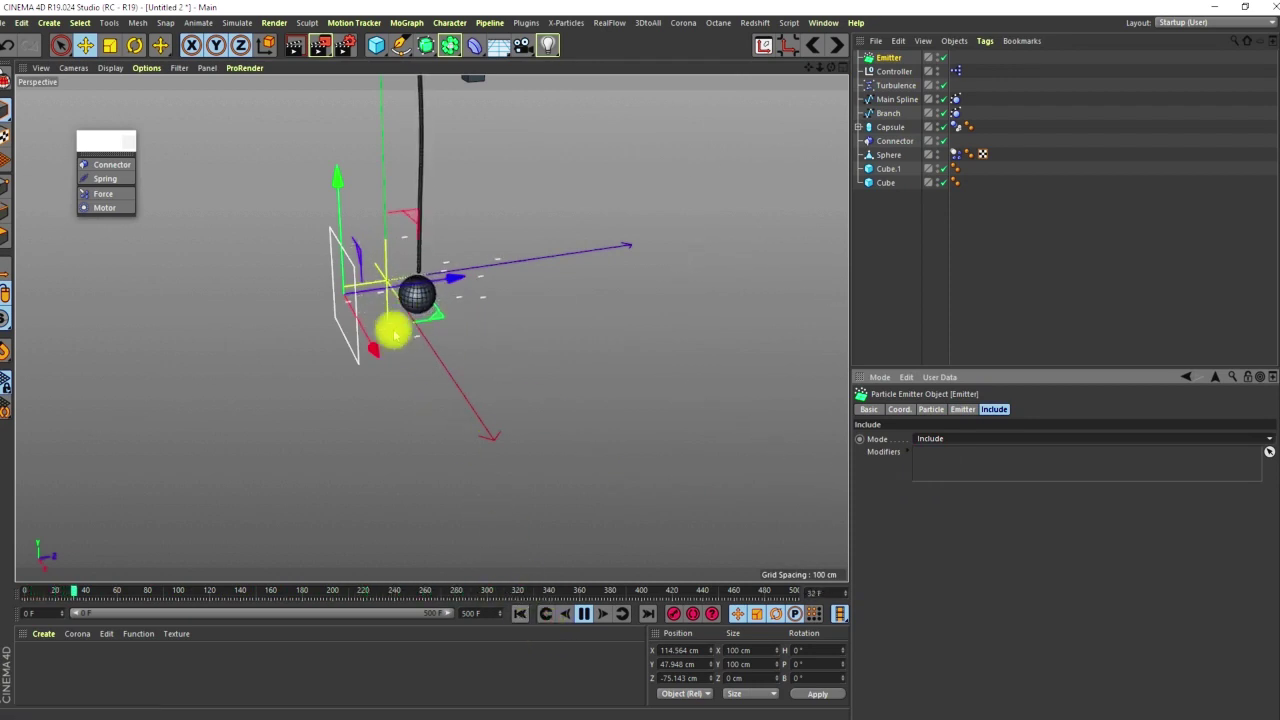
{"action": "left_click", "coordinate": [583, 613]}
{"action": "right_click_drag", "start_coordinate": [443, 338], "coordinate": [440, 354], "text": "alt"}
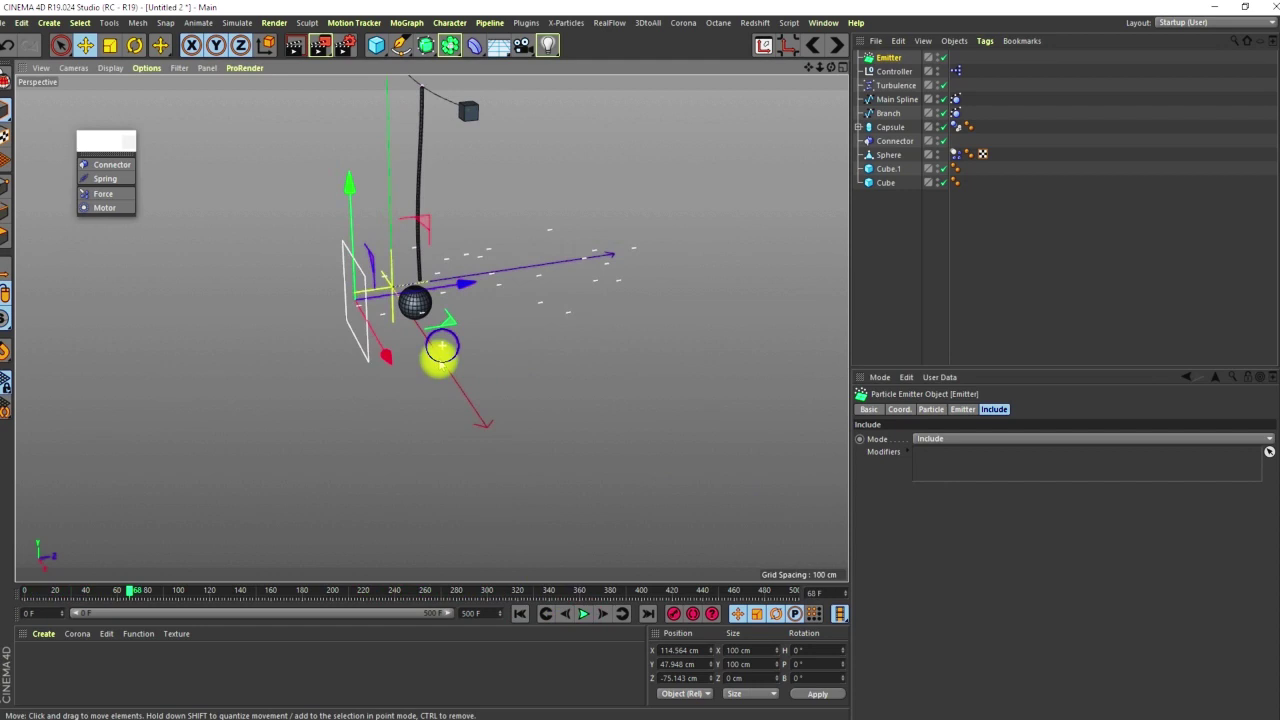
{"action": "middle_click_drag", "start_coordinate": [432, 324], "coordinate": [432, 369], "text": "alt"}
{"action": "left_click_drag", "start_coordinate": [431, 373], "coordinate": [386, 314], "text": "alt"}
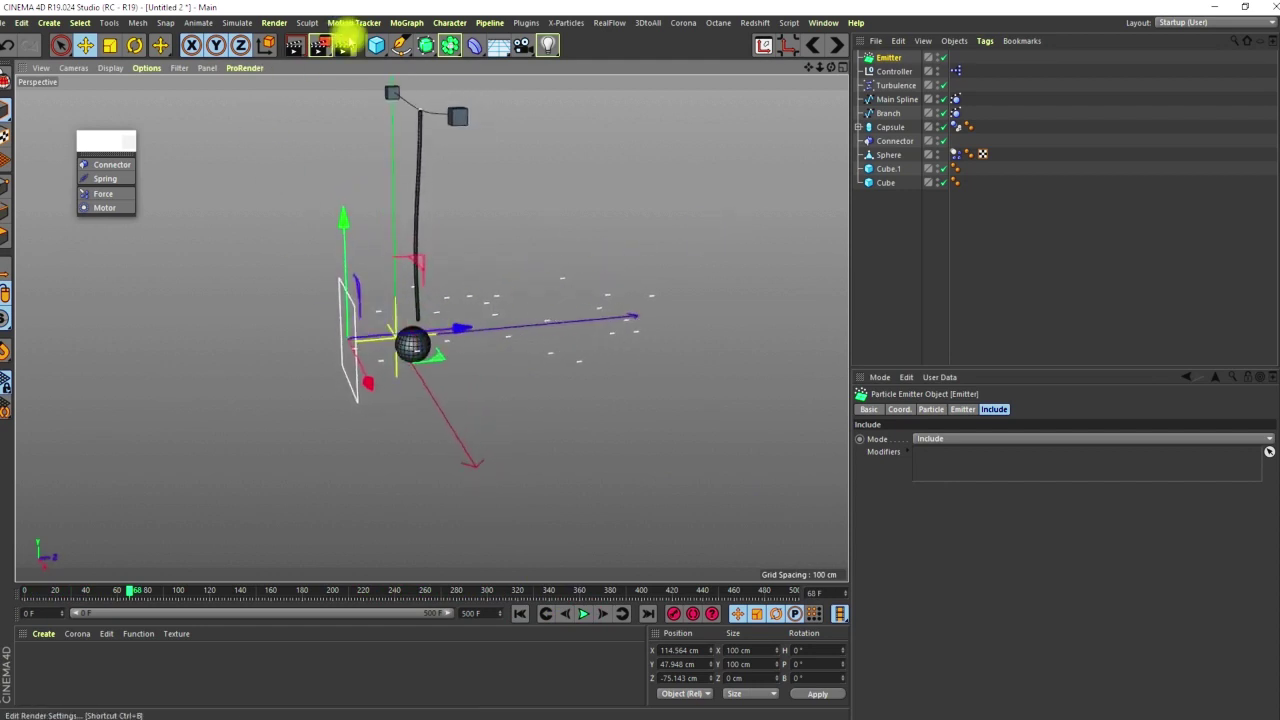
- Add a new sphere primitive at the origin with a radius of 5 cm
{"action": "left_click_drag", "start_coordinate": [371, 51], "coordinate": [626, 86]}
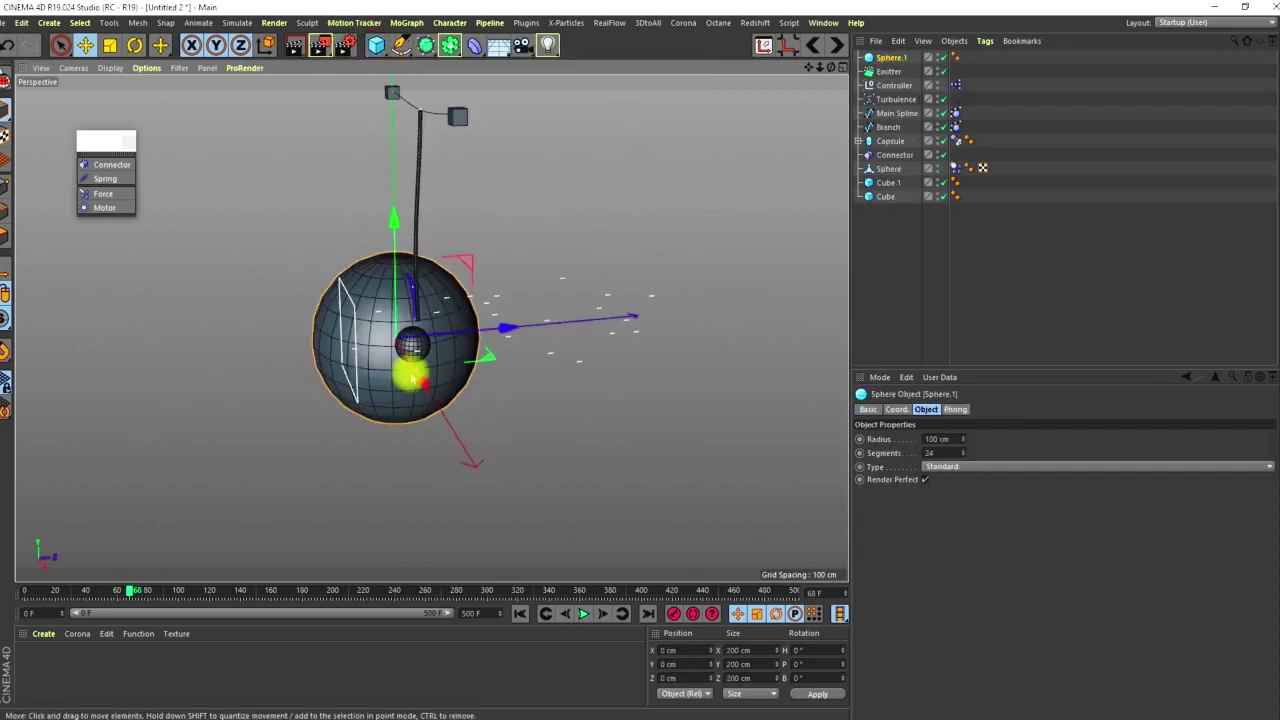
{"action": "left_click_drag", "start_coordinate": [416, 376], "coordinate": [489, 374]}
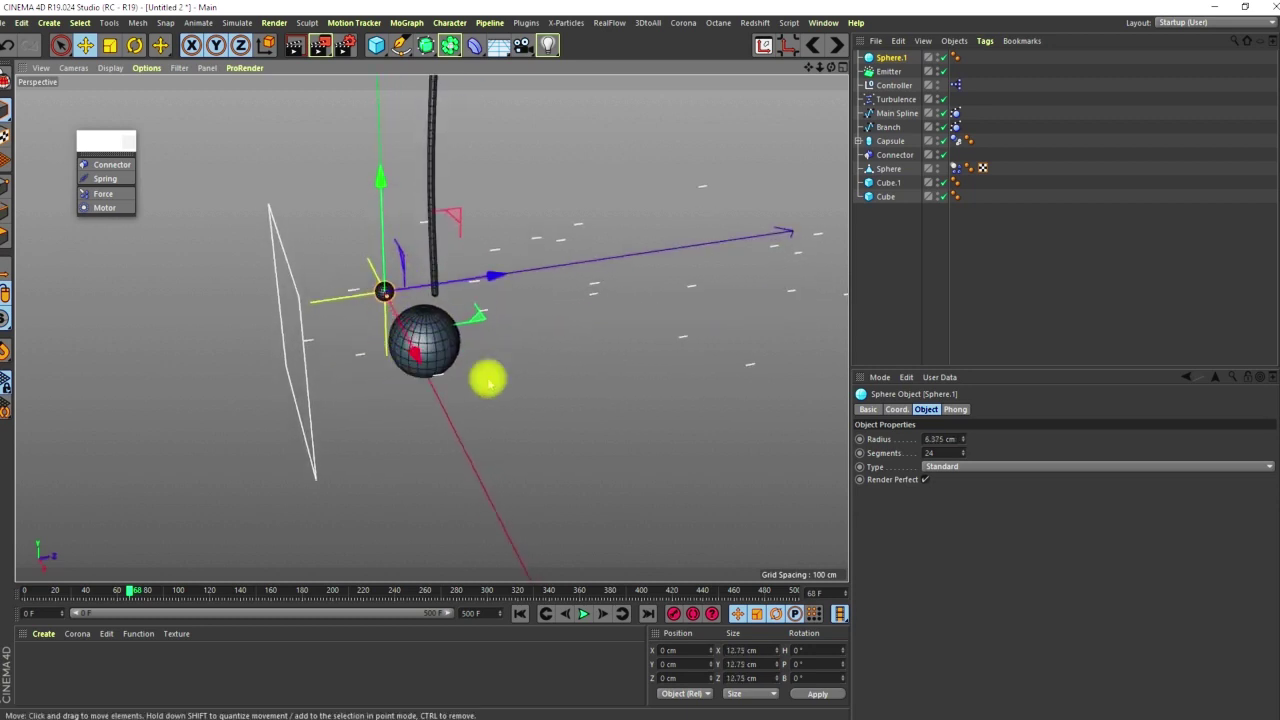
{"action": "left_click", "coordinate": [930, 438]}
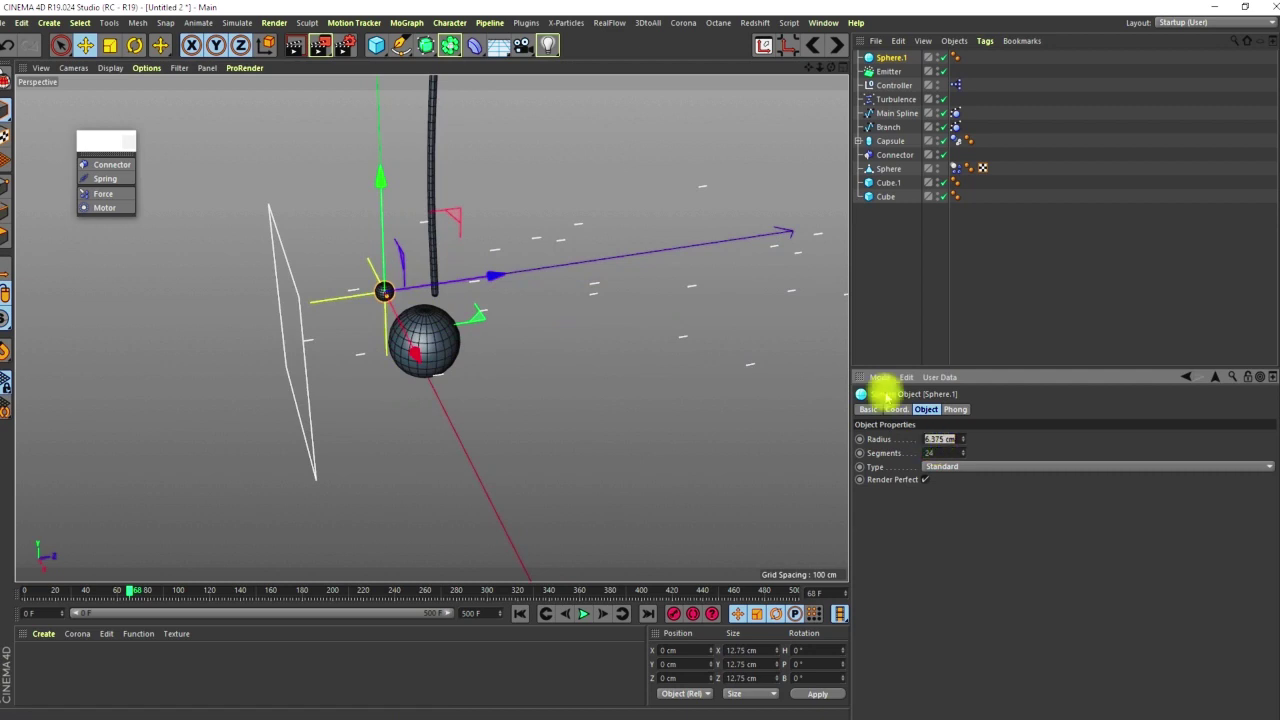
- Duplicate the new sphere twice, giving Sphere.2 a radius of 10 cm and Sphere.3 a radius of 15 cm
{"action": "left_click_drag", "start_coordinate": [893, 59], "coordinate": [897, 67], "text": "ctrl"}
{"action": "left_click", "coordinate": [940, 438]}
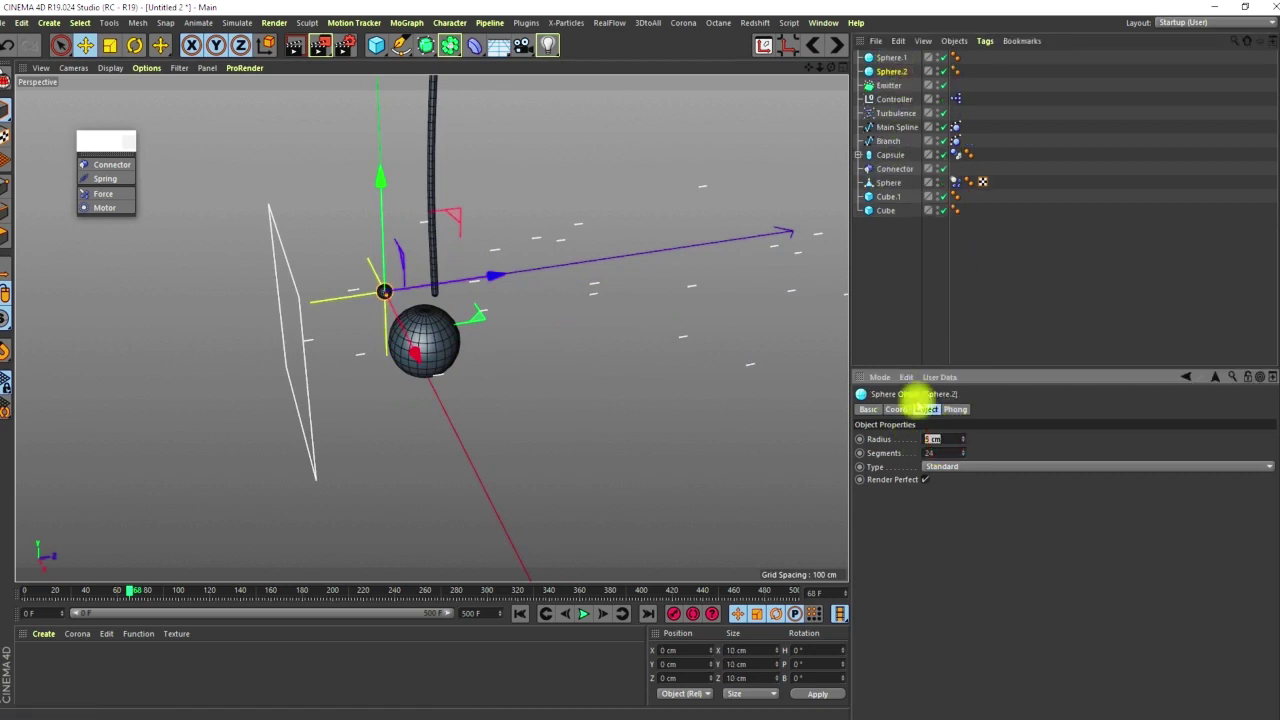
{"action": "left_click_drag", "start_coordinate": [886, 70], "coordinate": [894, 84], "text": "ctrl"}
{"action": "left_click", "coordinate": [950, 438]}
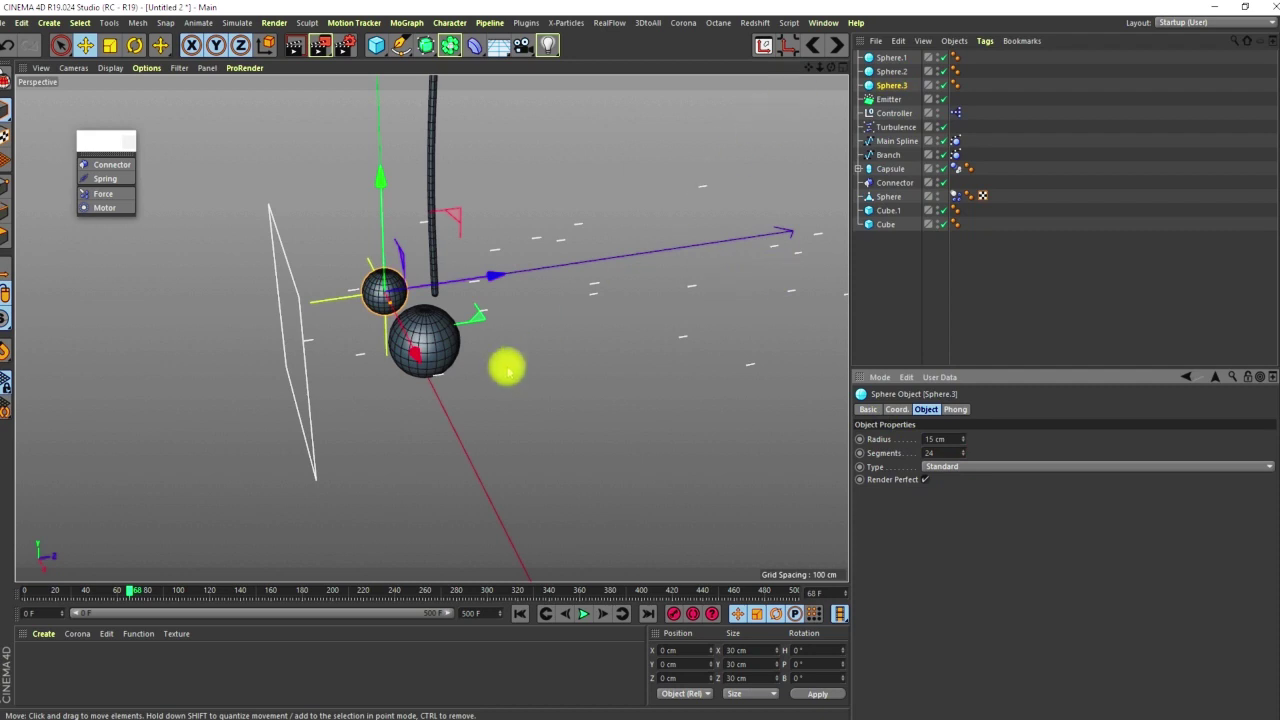
{"action": "mouse_move", "coordinate": [508, 372]}
{"action": "left_mouse_down", "text": "alt"}
{"action": "mouse_move", "coordinate": [443, 286]}
{"action": "mouse_move", "coordinate": [540, 306]}
{"action": "mouse_move", "coordinate": [603, 343]}
{"action": "mouse_move", "coordinate": [522, 372]}
{"action": "mouse_move", "coordinate": [517, 360]}
{"action": "left_mouse_up", "text": "alt"}
- Reduce the radius of Sphere.3 and set the radius of Sphere.2 to 7 cm
{"action": "left_click", "coordinate": [935, 439]}
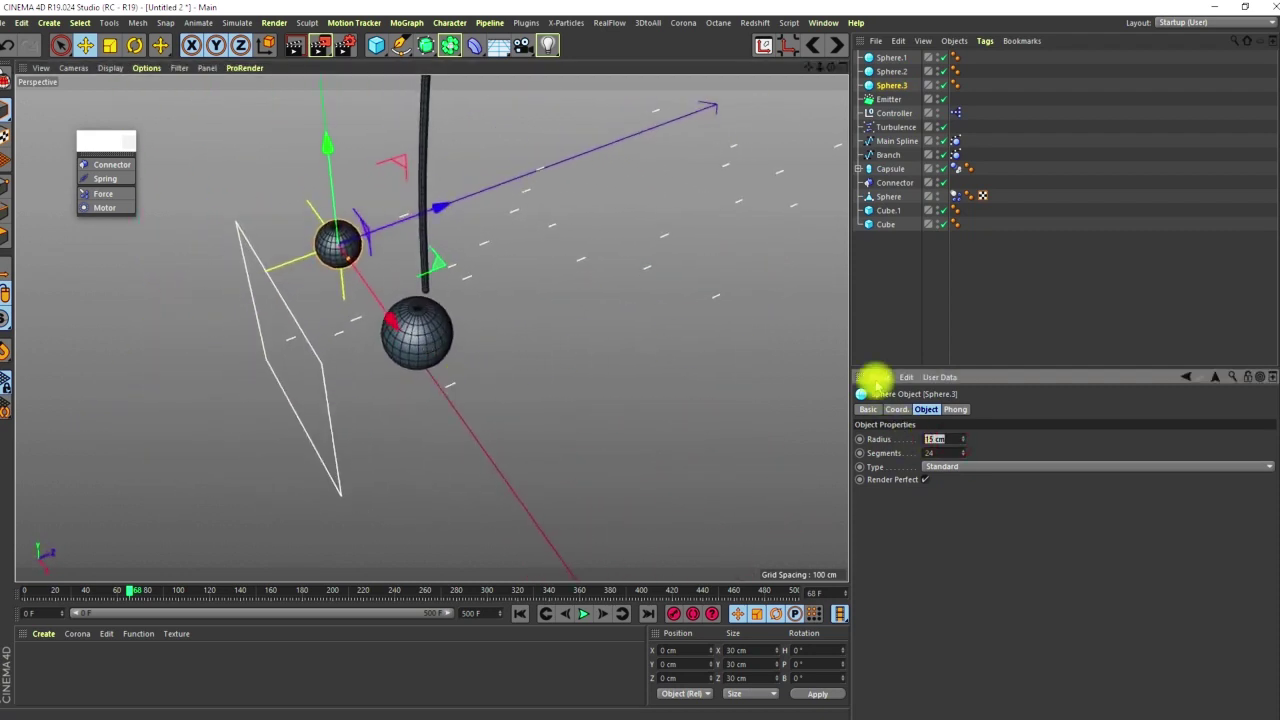
{"action": "left_click", "coordinate": [889, 71]}
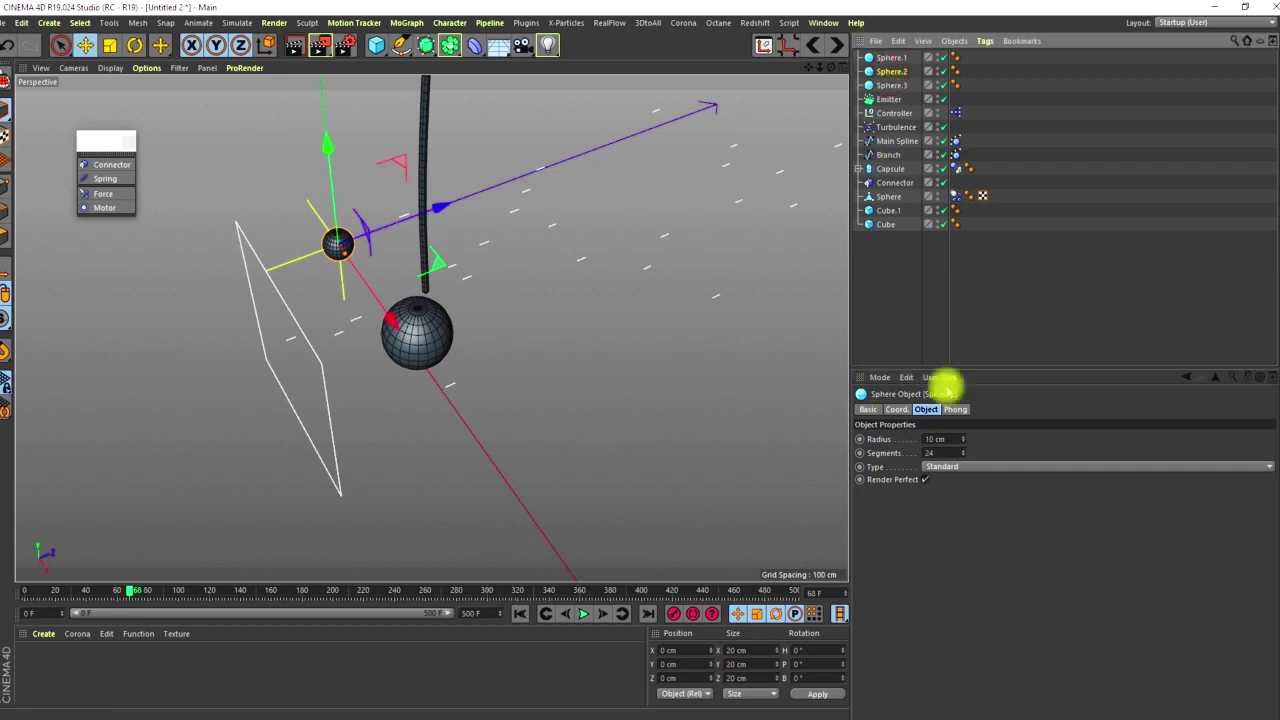
{"action": "left_click", "coordinate": [940, 439]}
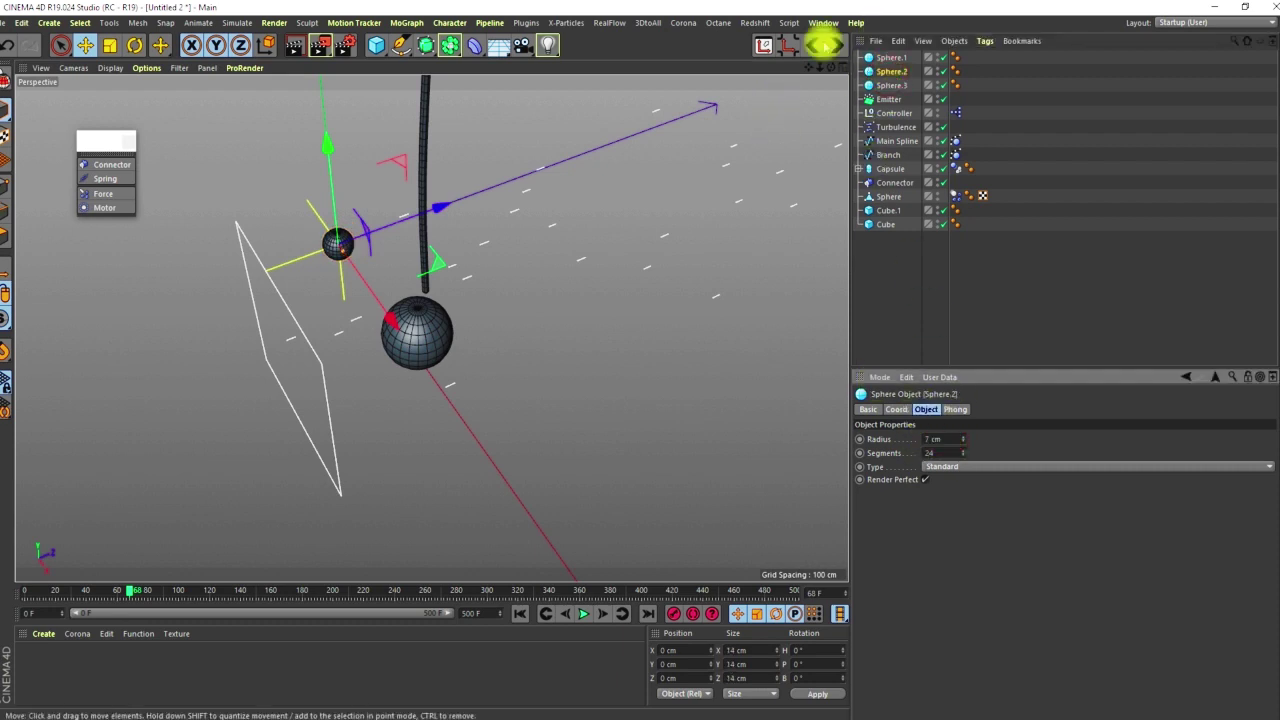
- Nest Sphere.1, Sphere.2 and Sphere.3 under the Emitter and enable its Show Objects and Tangential options
{"action": "left_click", "coordinate": [890, 57]}
{"action": "left_click", "coordinate": [891, 86], "text": "ctrl"}
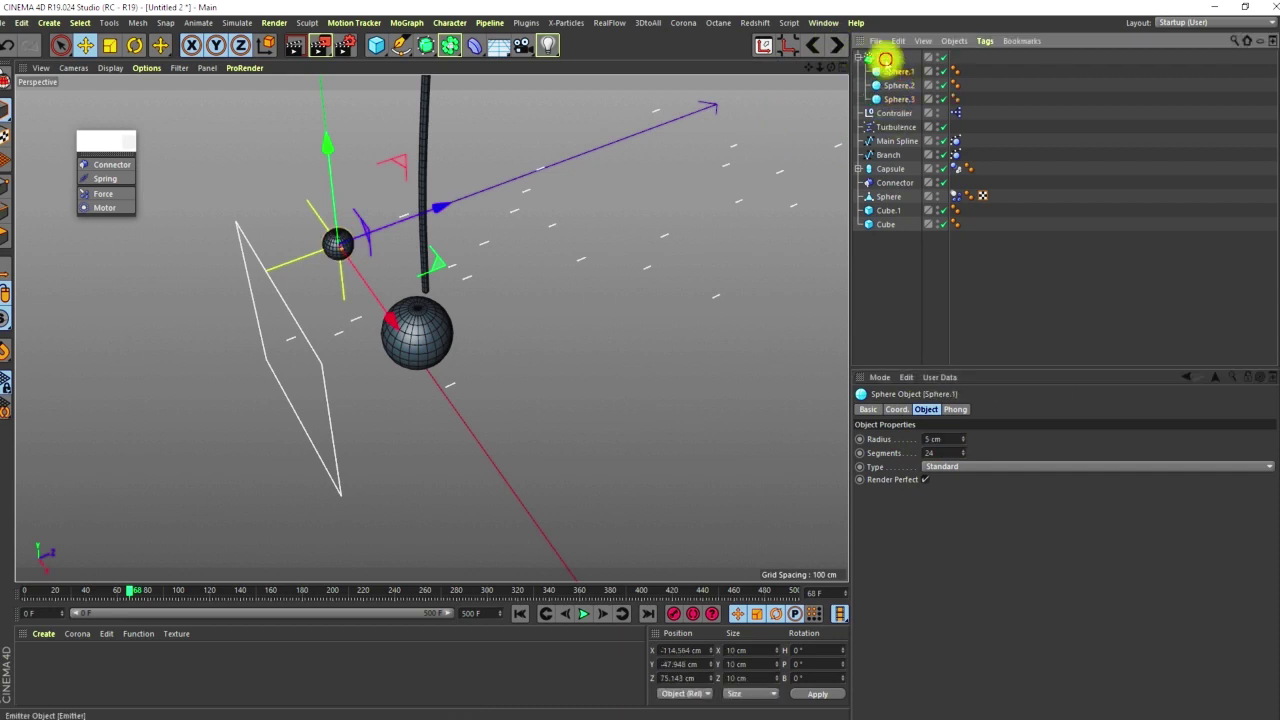
{"action": "left_click", "coordinate": [886, 57]}
{"action": "left_click", "coordinate": [920, 410]}
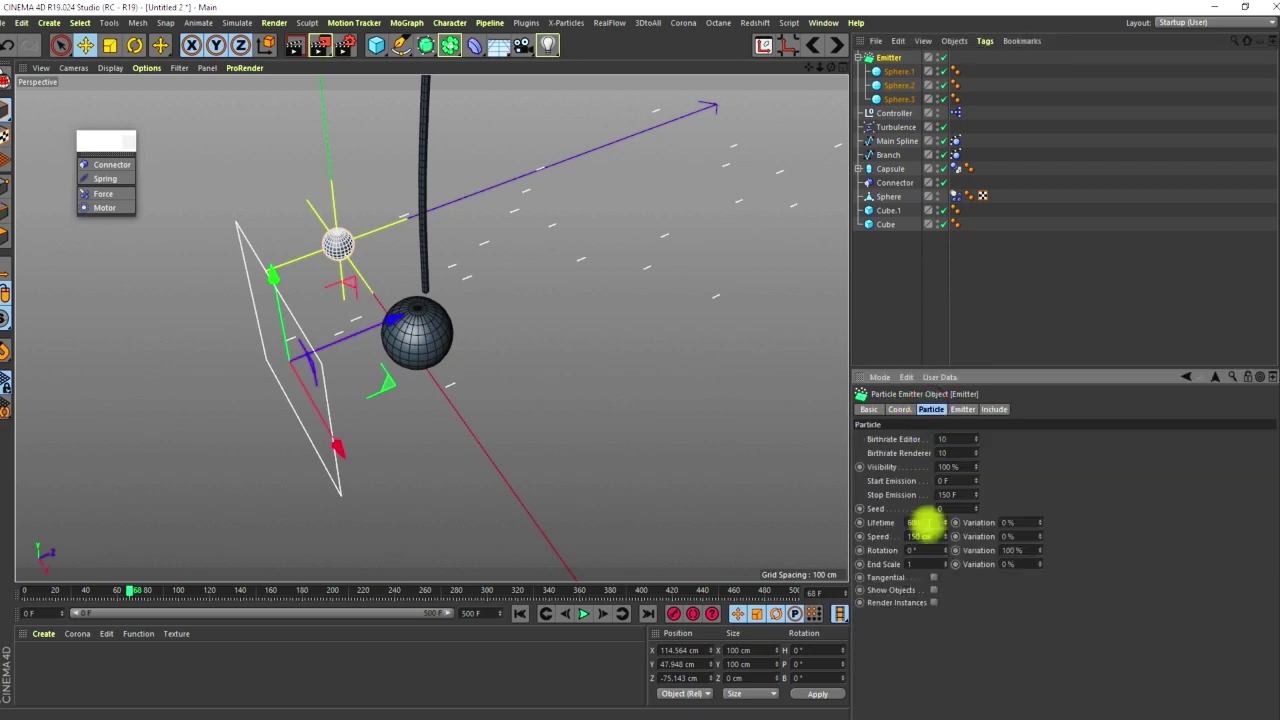
{"action": "left_click", "coordinate": [934, 590]}
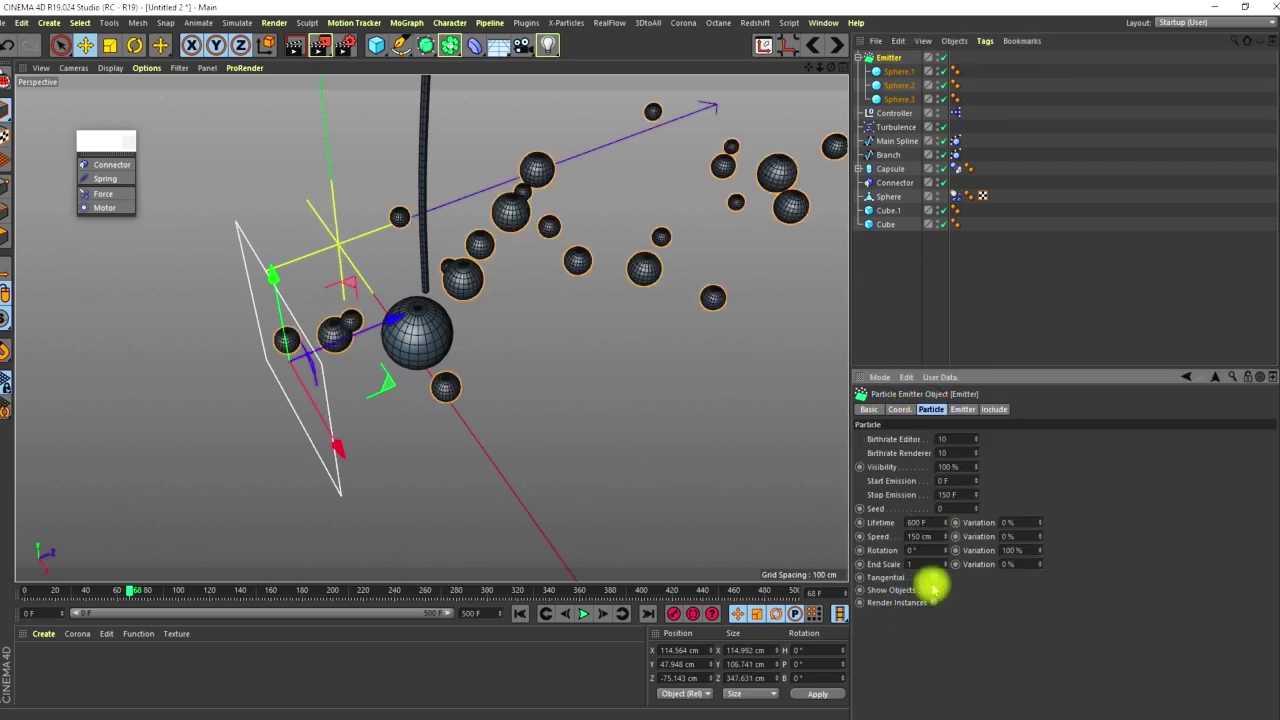
{"action": "left_click", "coordinate": [934, 578]}
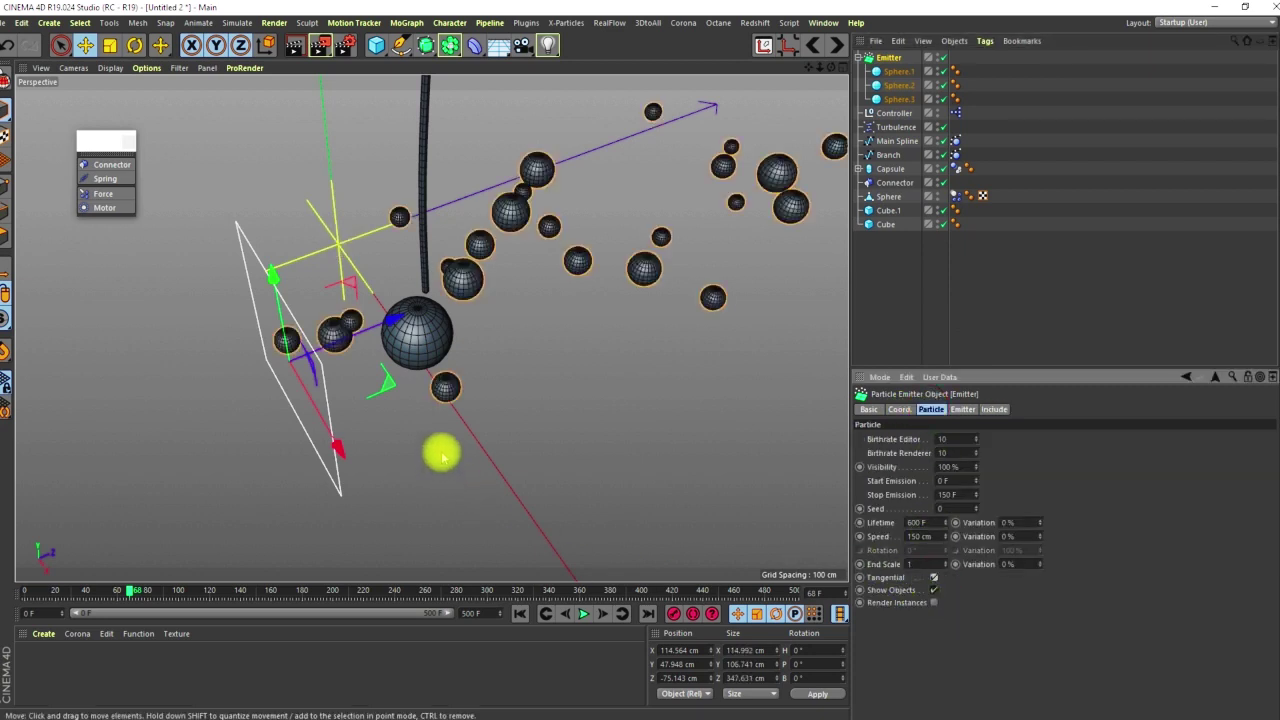
- Play the animation from the start, stop it at frame 28 and examine the emitted spheres' path past the hanging sphere
{"action": "right_click_drag", "start_coordinate": [440, 451], "coordinate": [409, 440], "text": "alt"}
{"action": "left_click_drag", "start_coordinate": [389, 443], "coordinate": [305, 415], "text": "alt"}
{"action": "left_click", "coordinate": [520, 613]}
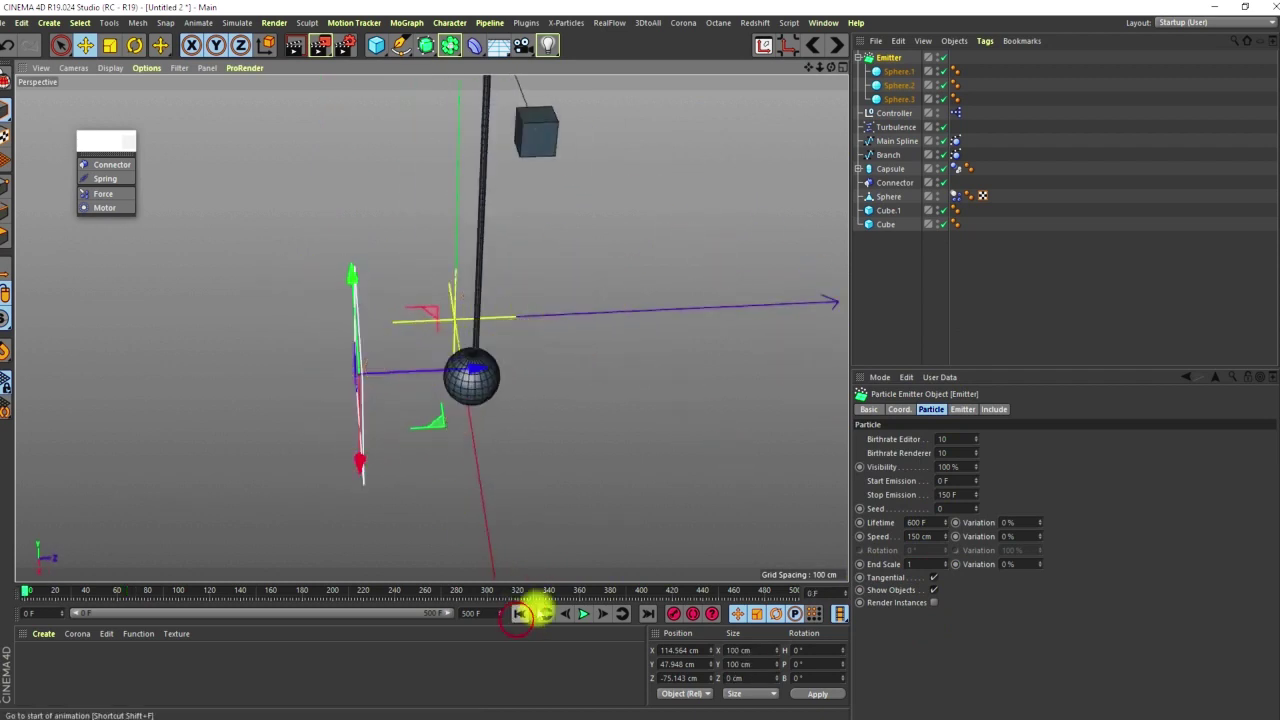
{"action": "left_click", "coordinate": [583, 613]}
{"action": "left_click", "coordinate": [585, 613]}
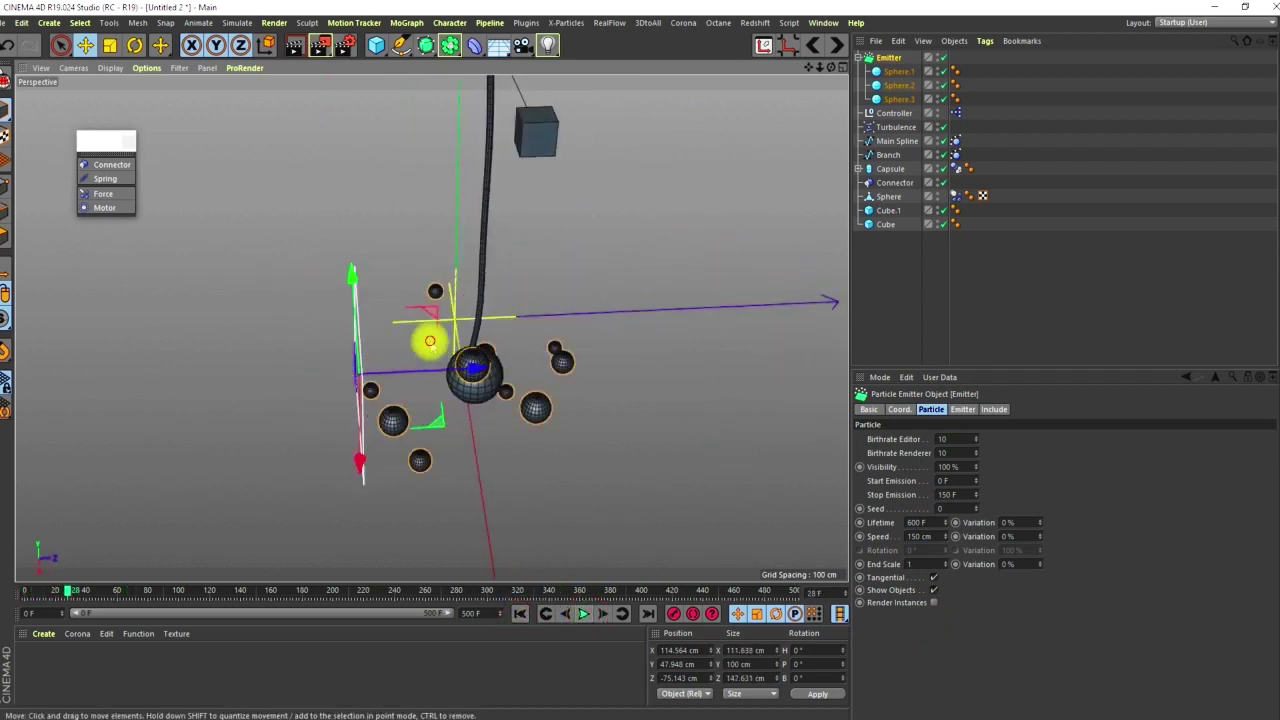
{"action": "left_click_drag", "start_coordinate": [429, 343], "coordinate": [256, 366], "text": "alt"}
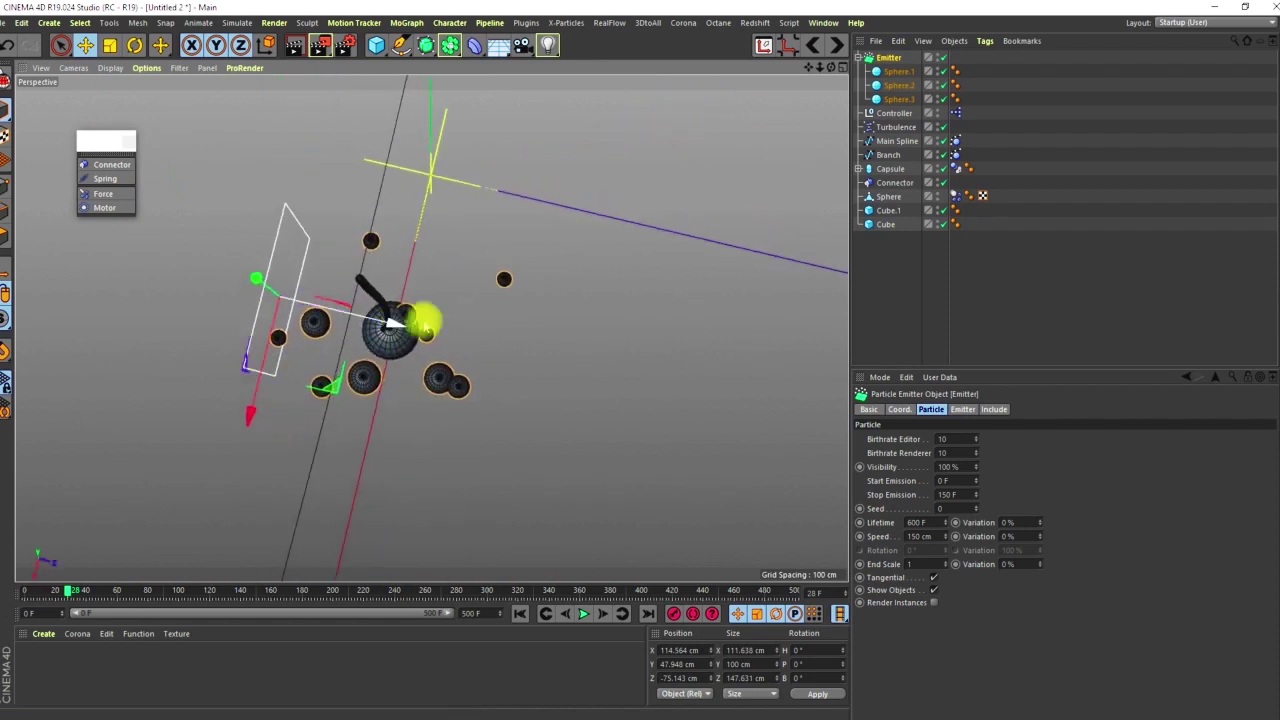
- Set the Emitter's editor and renderer birthrates to 20 and its Lifetime to 60 F, and replay the animation from the start
{"action": "left_click", "coordinate": [942, 439]}
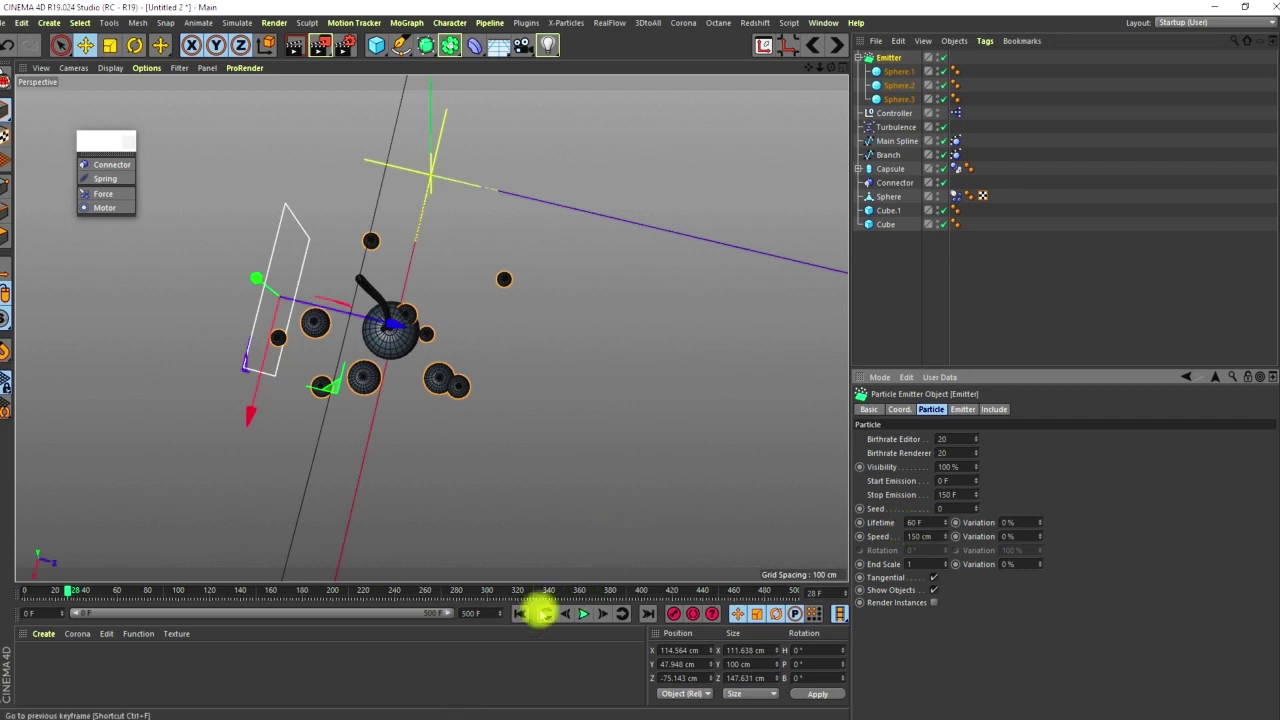
{"action": "left_click", "coordinate": [520, 614]}
{"action": "left_click", "coordinate": [585, 614]}
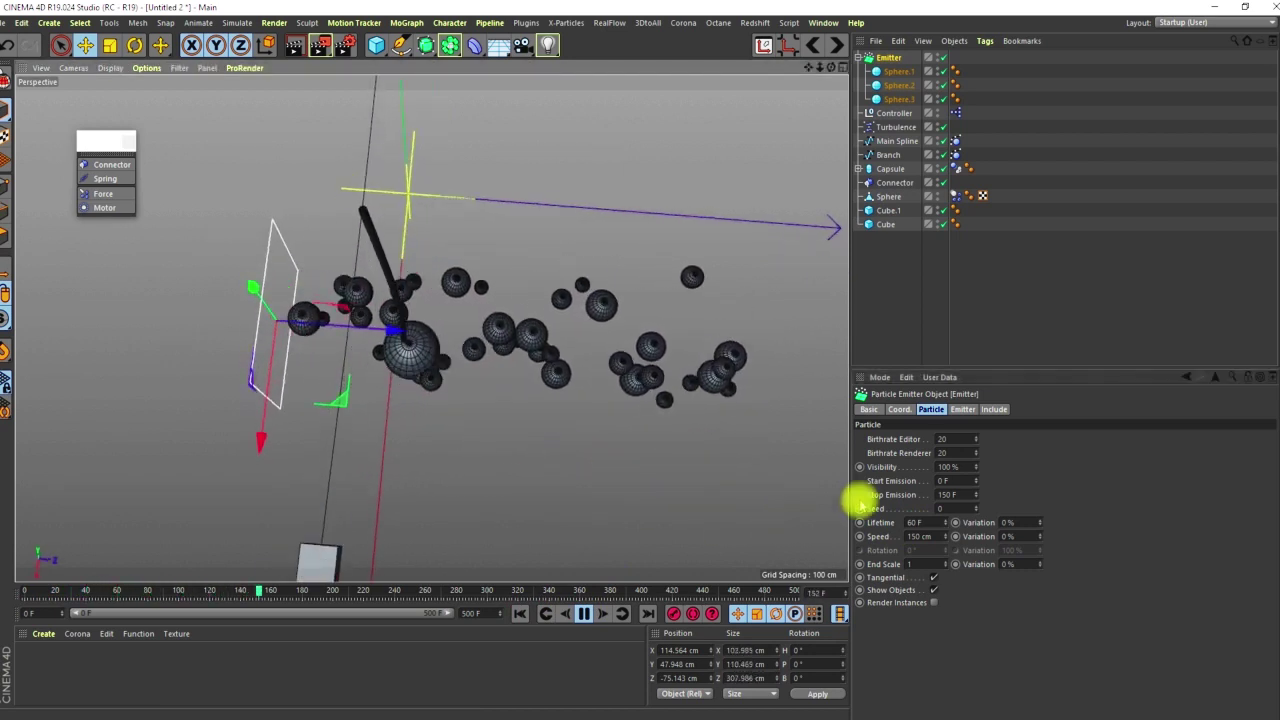
- Set the Emitter's Lifetime to 45 F and Stop Emission to 400 F, and restart the animation from the first frame
{"action": "left_click", "coordinate": [920, 522]}
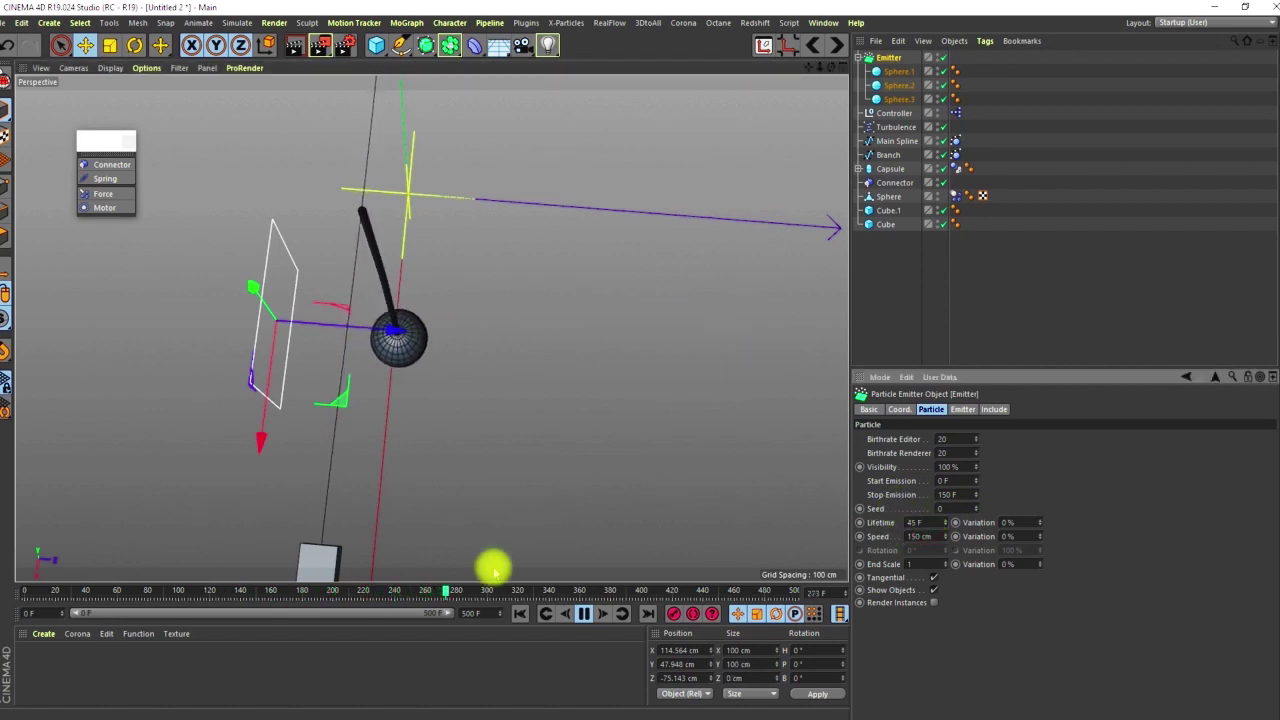
{"action": "left_click", "coordinate": [520, 613]}
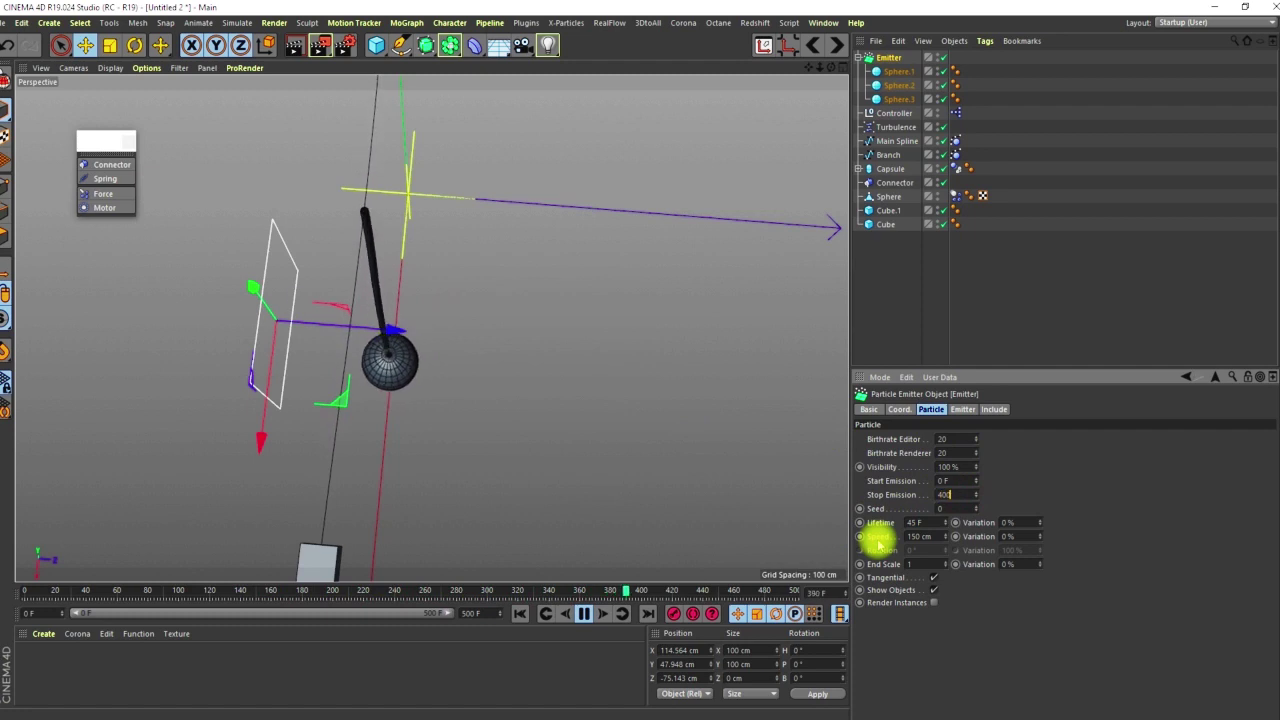
{"action": "left_click", "coordinate": [520, 613]}
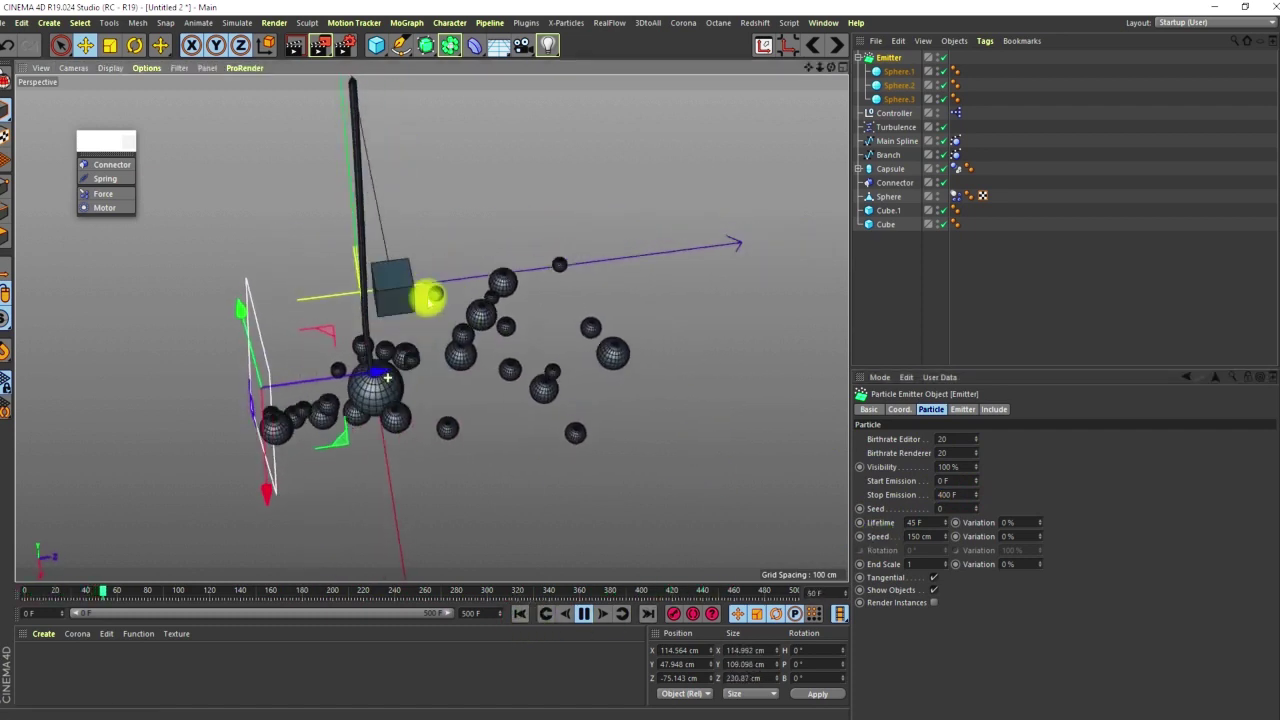
- Add a Rigid Body tag to the Emitter, and stop the animation and rewind it to the start
{"action": "right_click", "coordinate": [888, 56]}
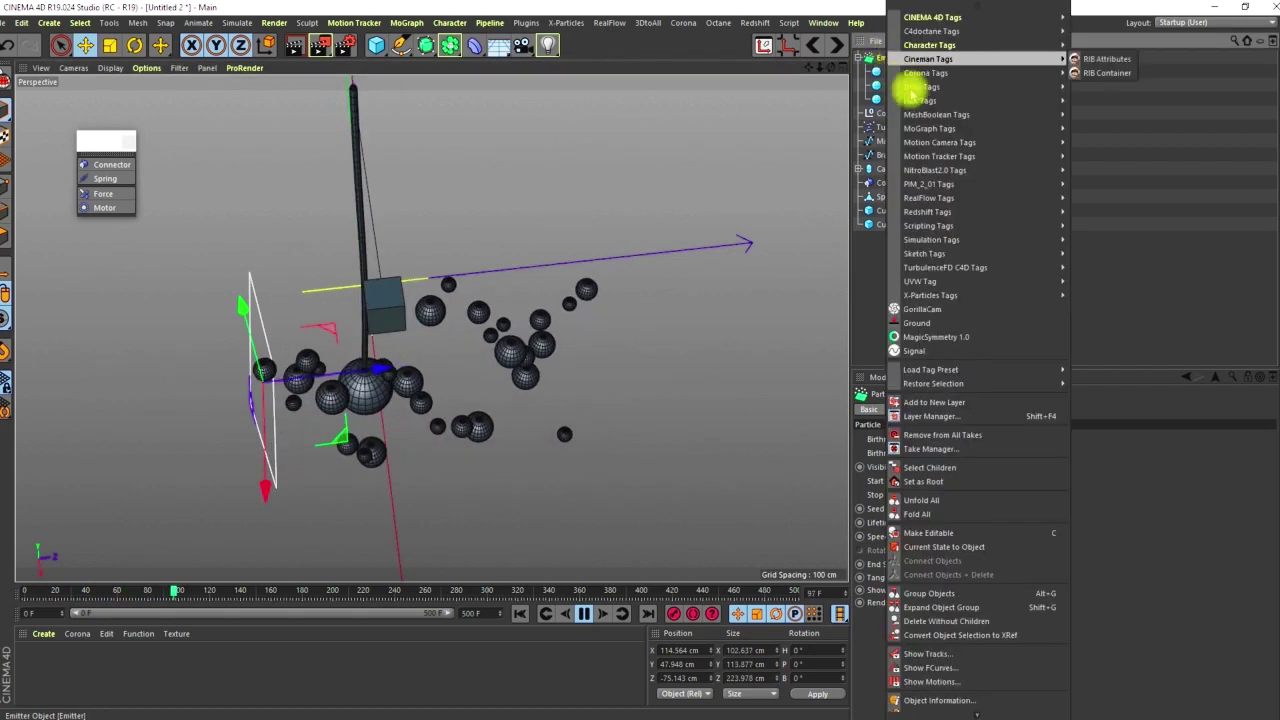
{"action": "mouse_move", "coordinate": [931, 238]}
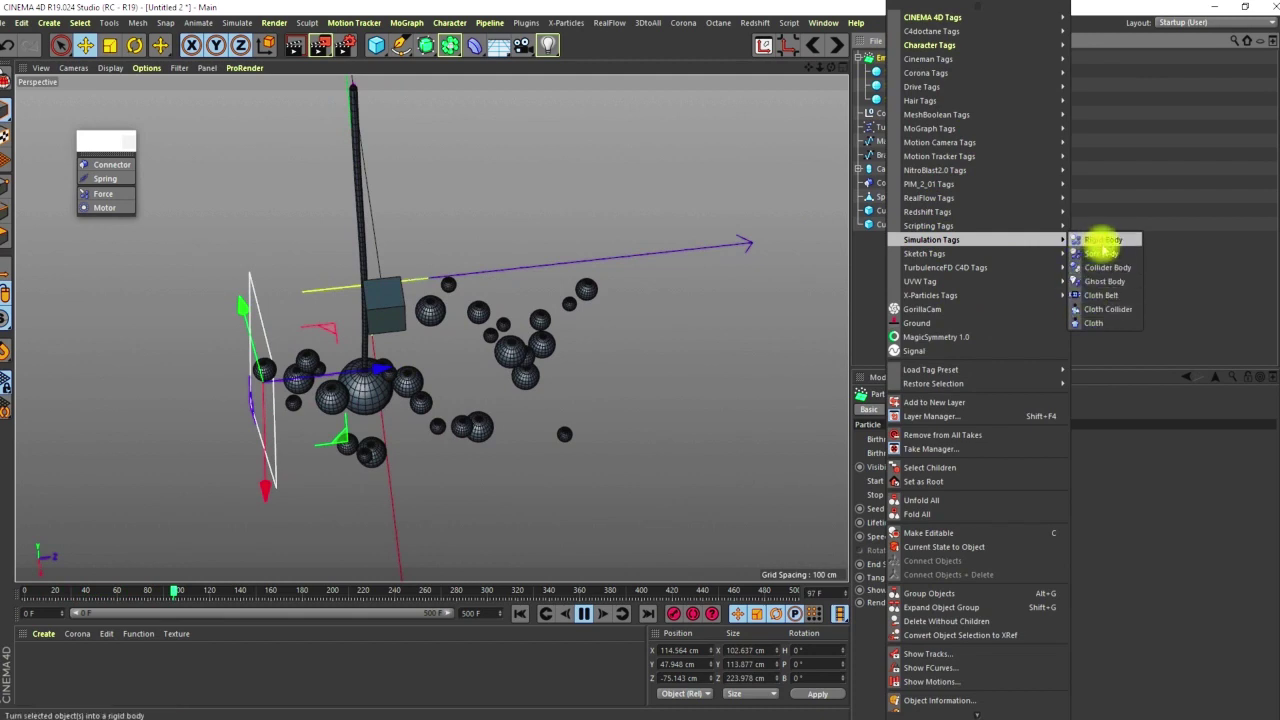
{"action": "left_click", "coordinate": [1101, 241]}
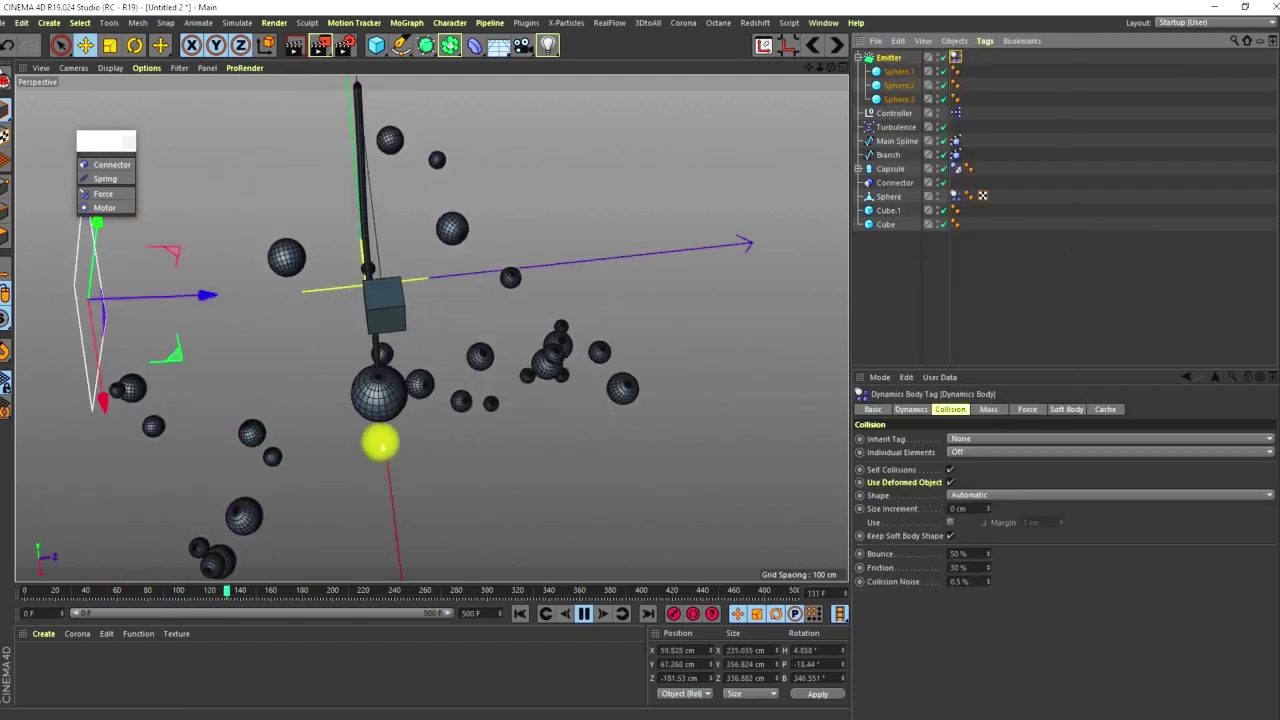
{"action": "left_click", "coordinate": [584, 613]}
{"action": "left_click", "coordinate": [520, 613]}
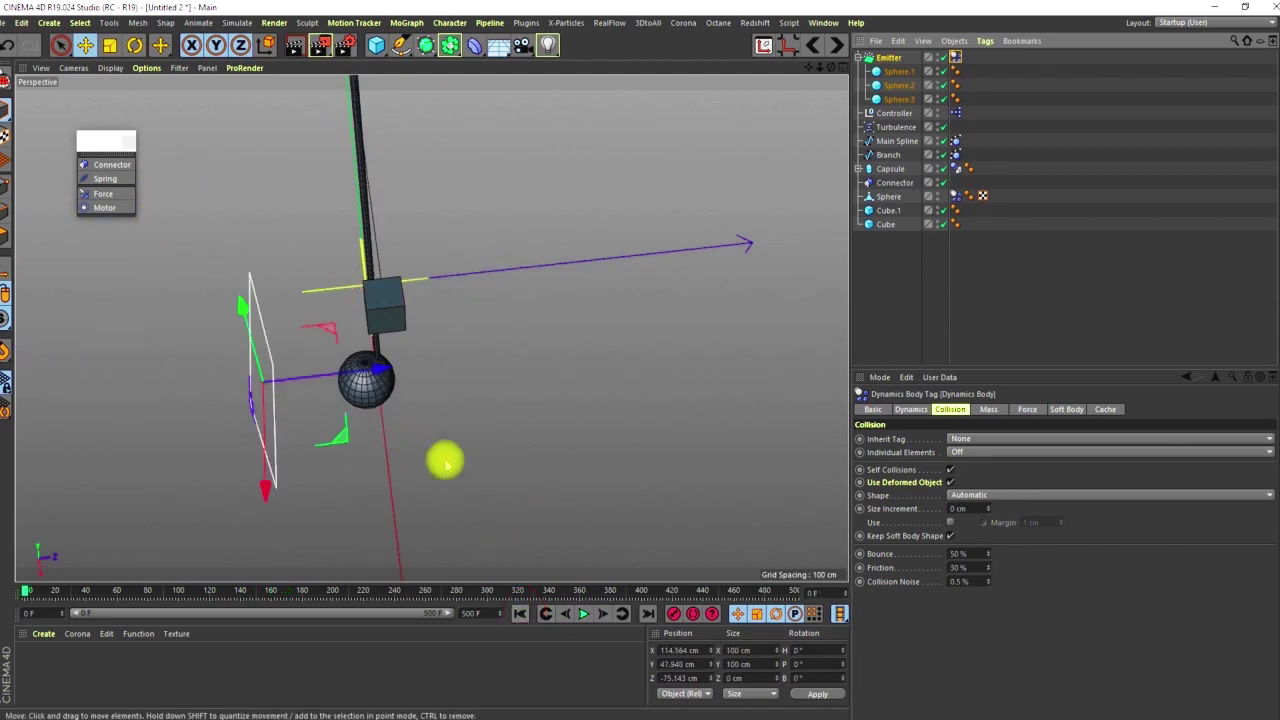
- Set the Emitter's Dynamics Body tag to Apply Tag to Children for Inherit Tag and Top Level for Individual Elements
{"action": "left_click_drag", "start_coordinate": [342, 398], "coordinate": [390, 364], "text": "alt"}
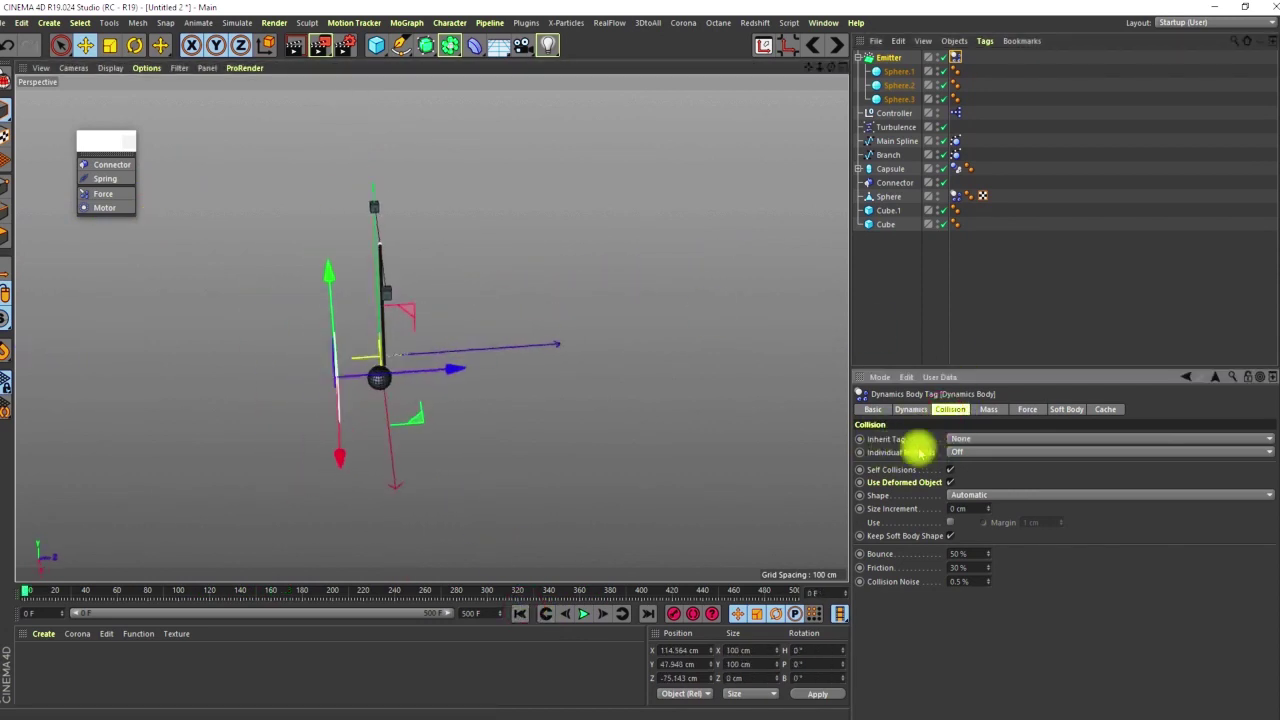
{"action": "left_click", "coordinate": [963, 438]}
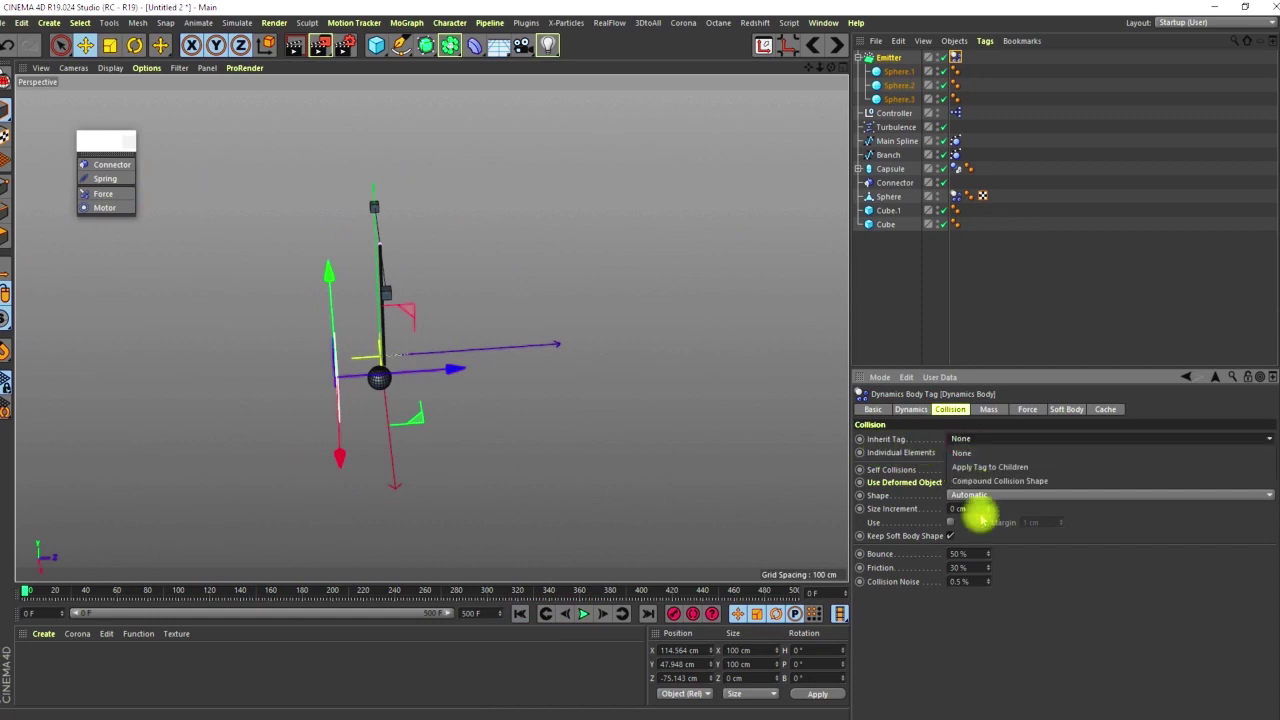
{"action": "left_click", "coordinate": [985, 463]}
{"action": "left_click", "coordinate": [962, 452]}
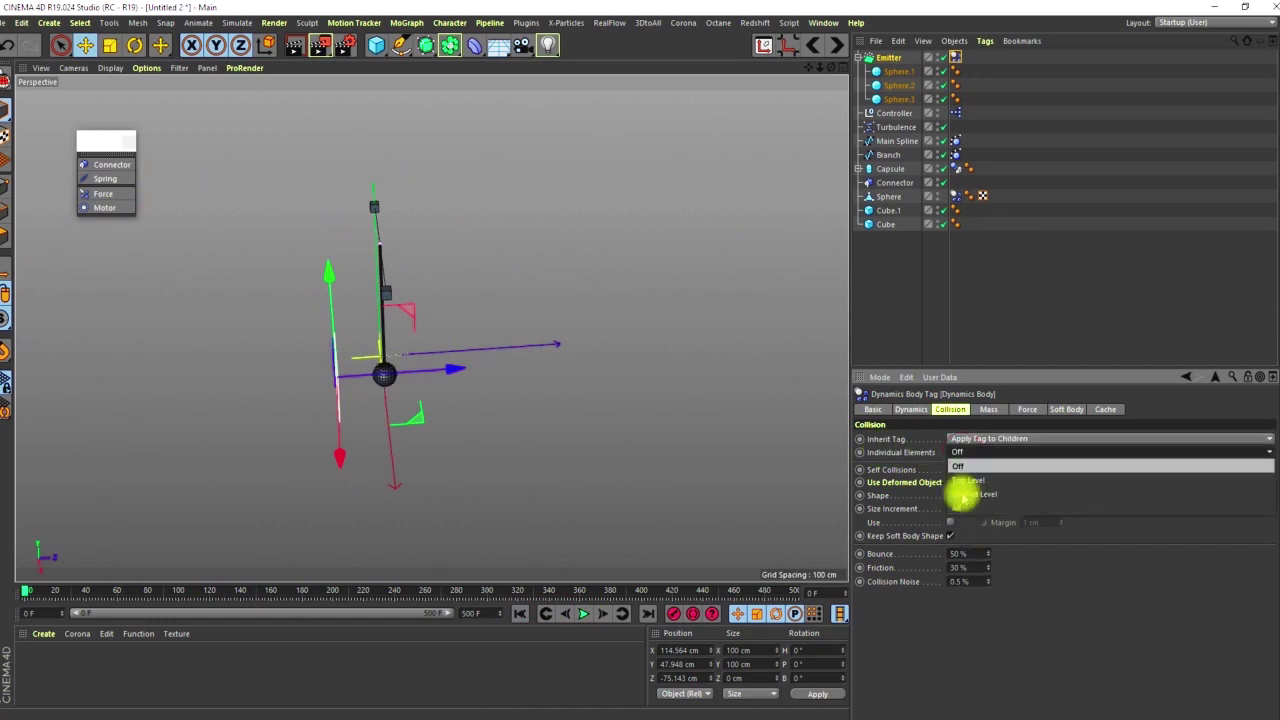
{"action": "left_click", "coordinate": [968, 481]}
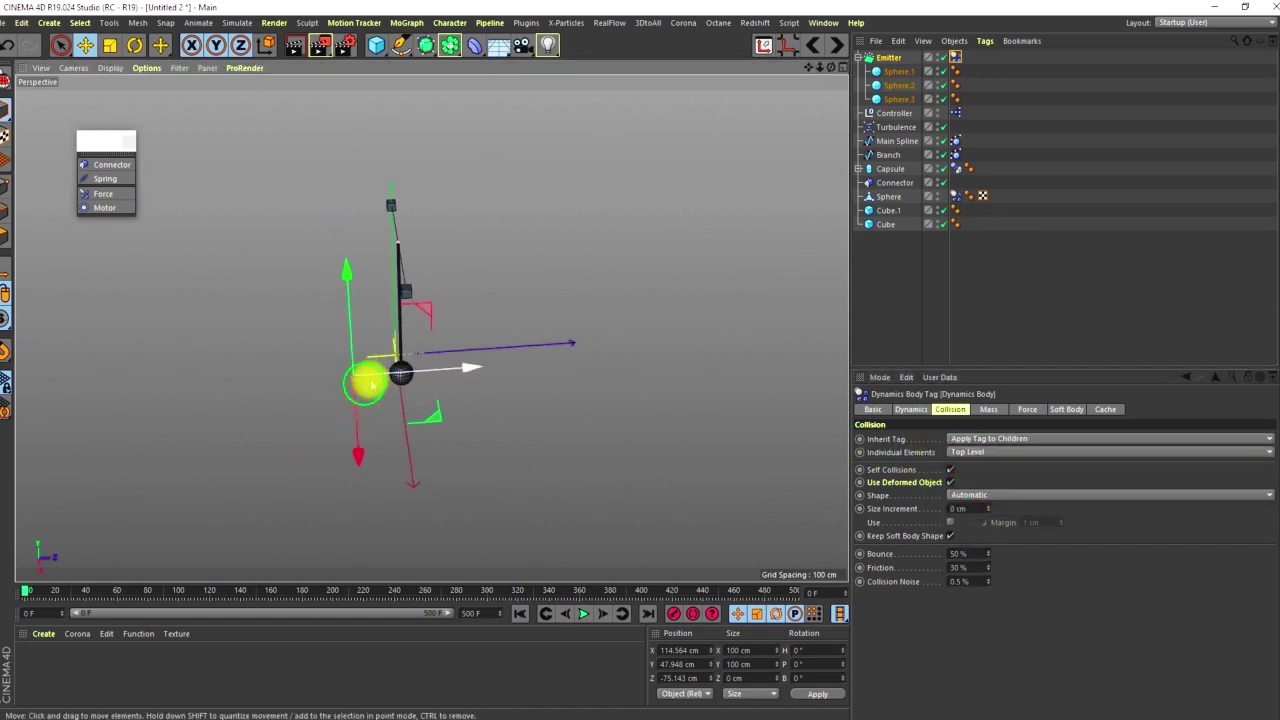
- Play the animation to frame 212 and examine how the emitted rigid-body spheres hit the hanging sphere
{"action": "left_click_drag", "start_coordinate": [366, 380], "coordinate": [350, 306], "text": "alt"}
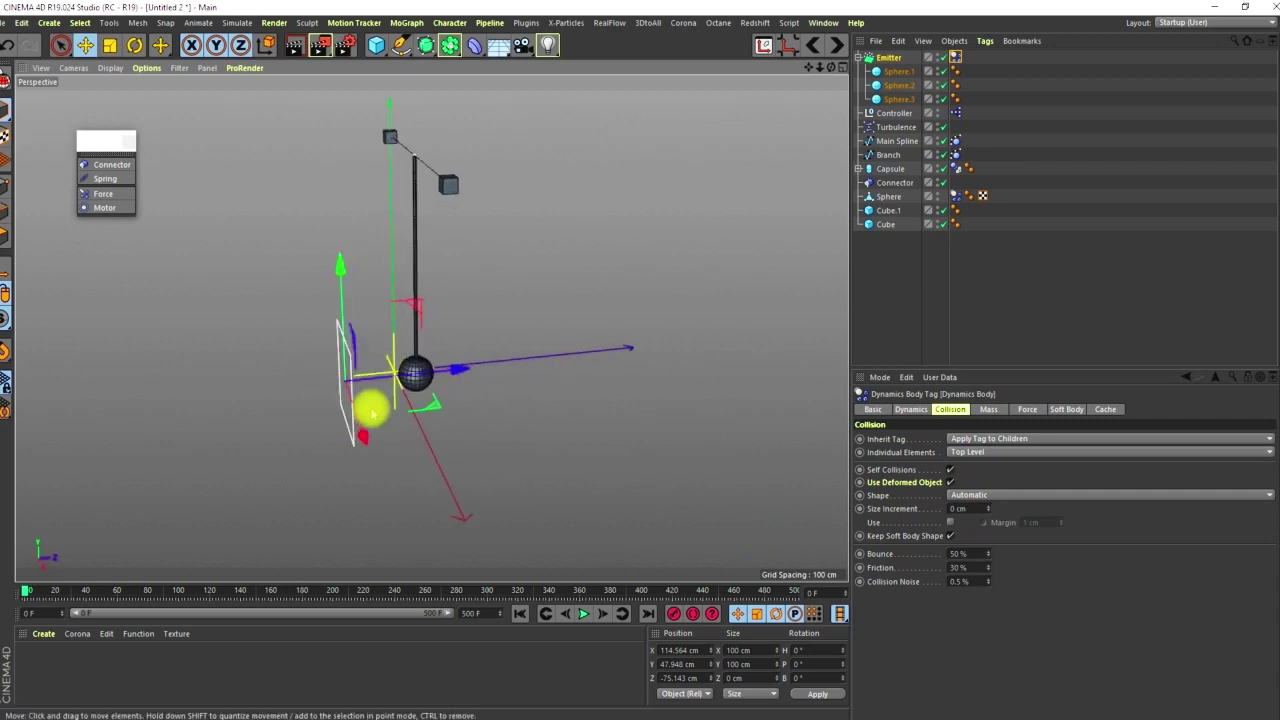
{"action": "left_click_drag", "start_coordinate": [371, 408], "coordinate": [530, 445], "text": "alt"}
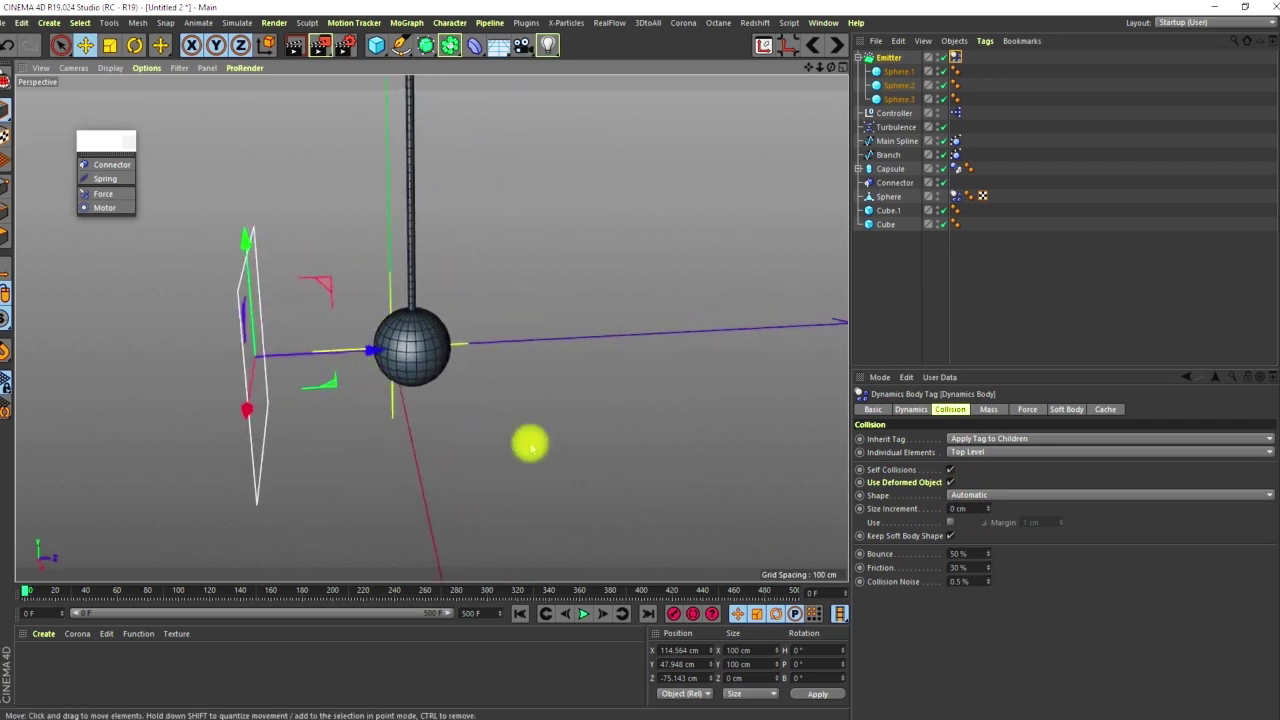
{"action": "left_click", "coordinate": [583, 613]}
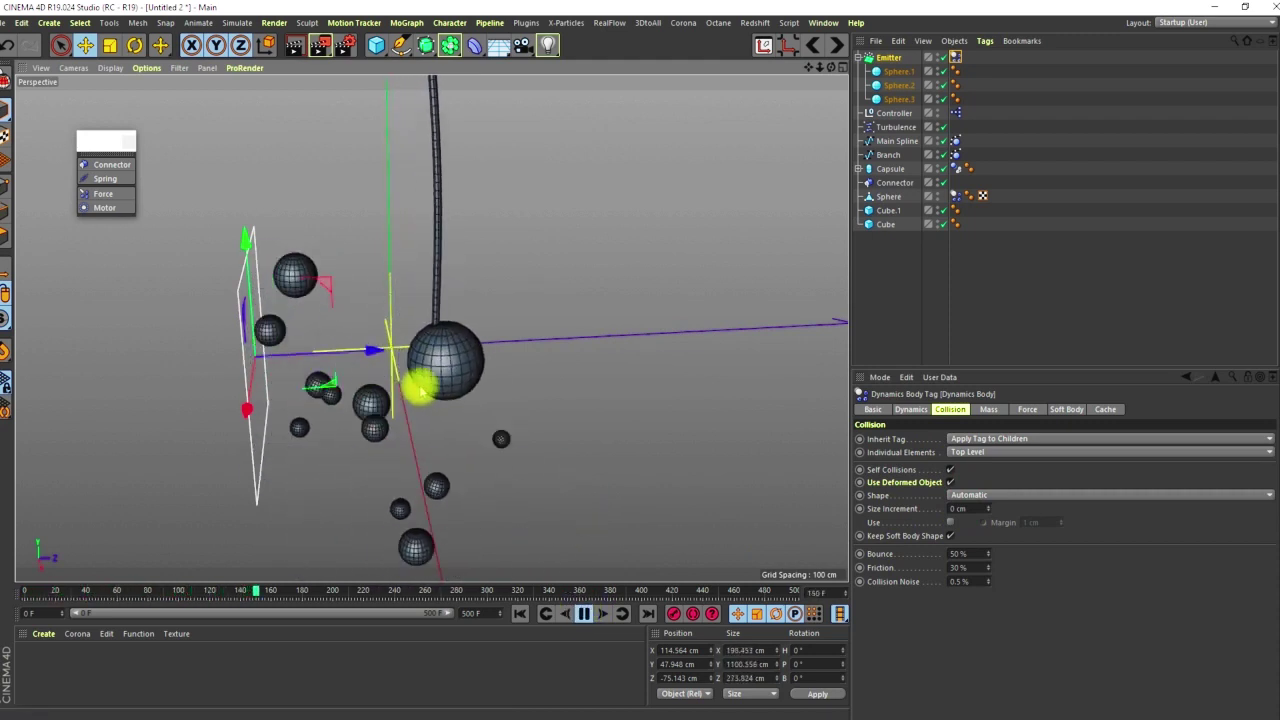
{"action": "left_click", "coordinate": [583, 613]}
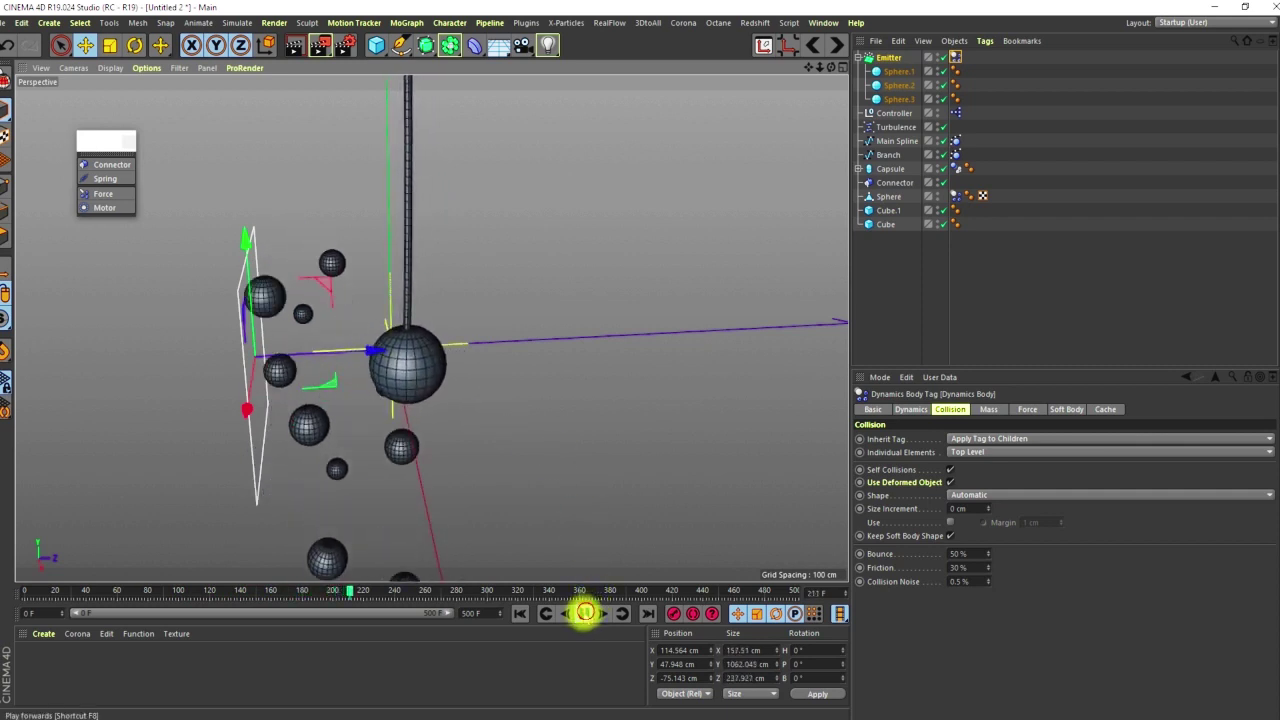
- Set the Emitter's particle Speed to 300 cm and replay the animation from the start
{"action": "left_click", "coordinate": [884, 58]}
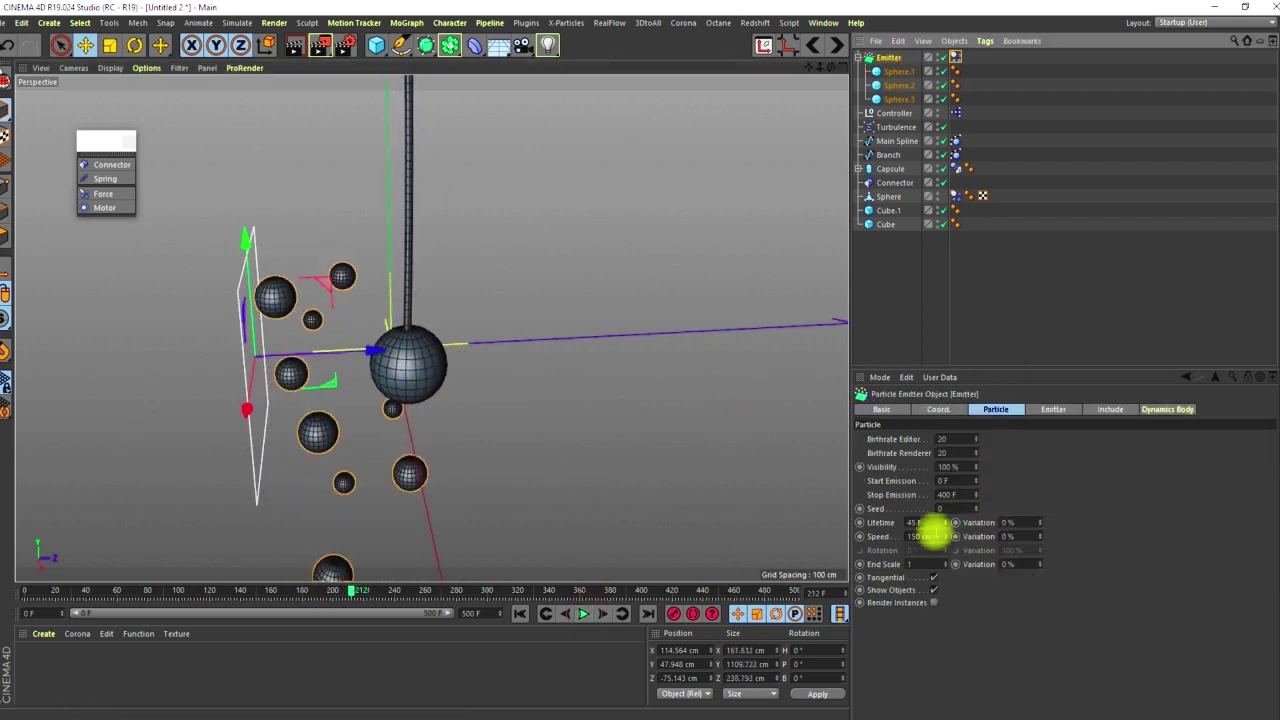
{"action": "double_click", "coordinate": [920, 537]}
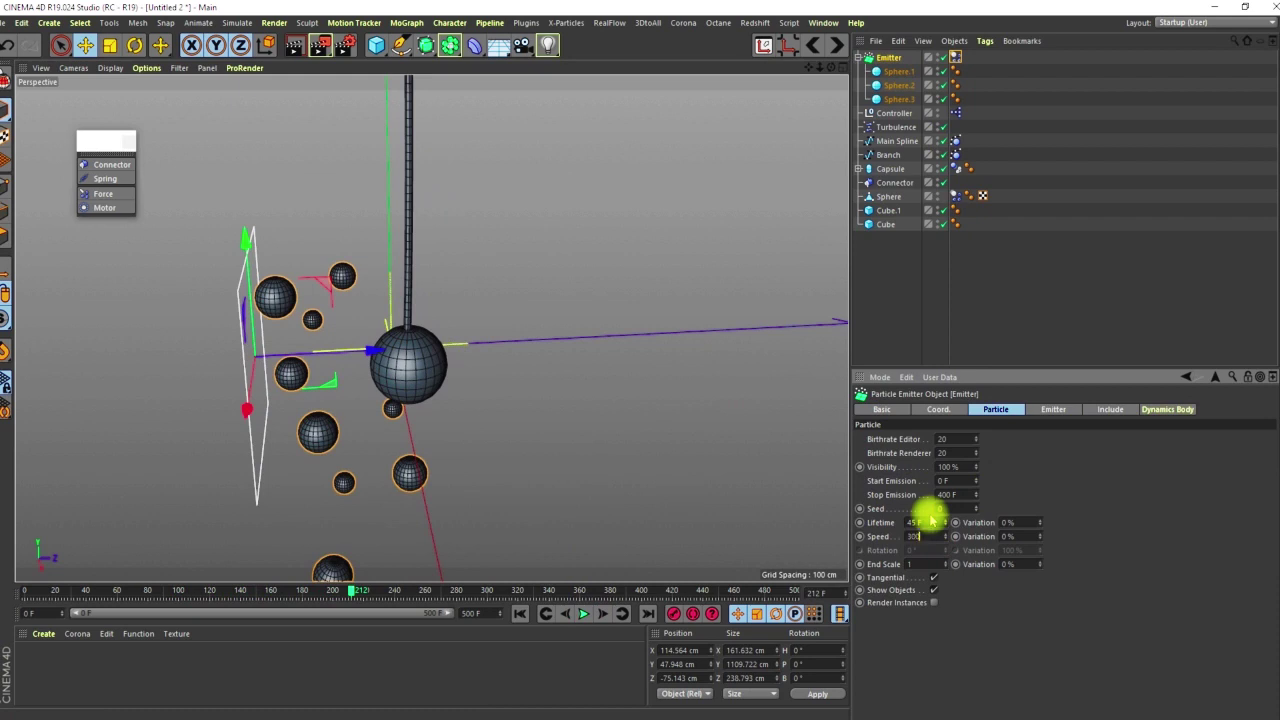
{"action": "left_click", "coordinate": [520, 613]}
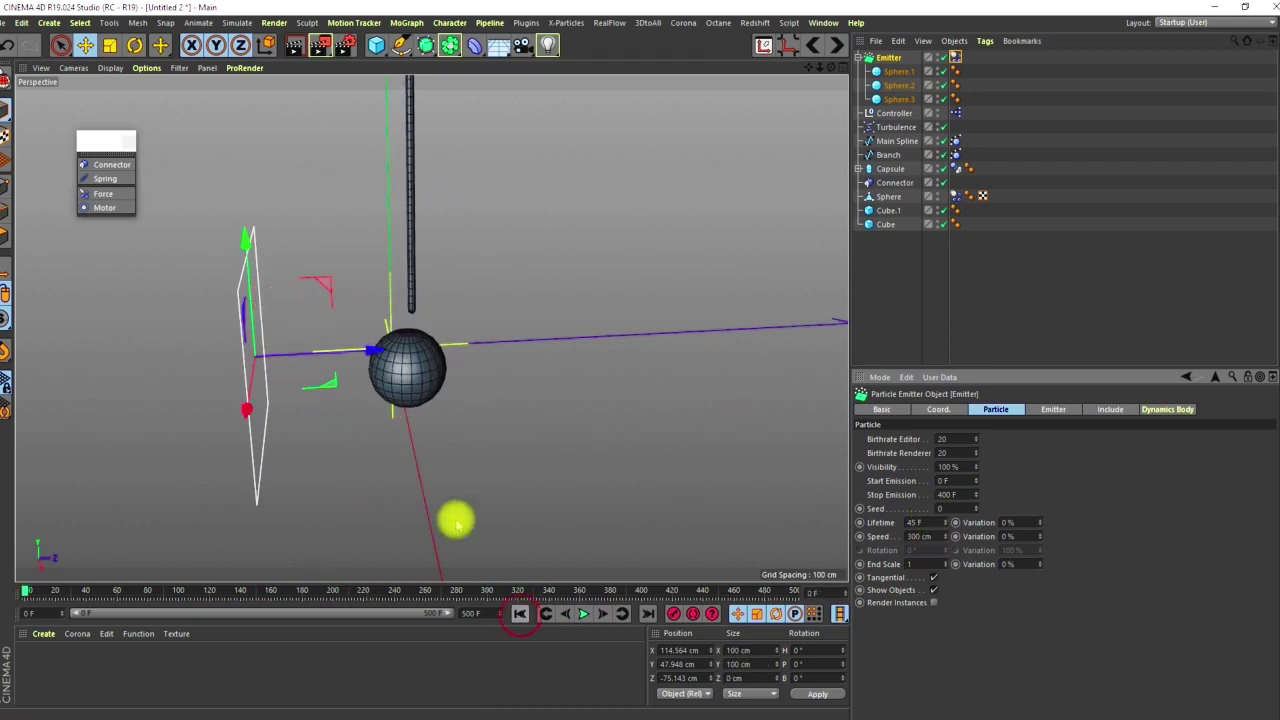
{"action": "left_click", "coordinate": [585, 614]}
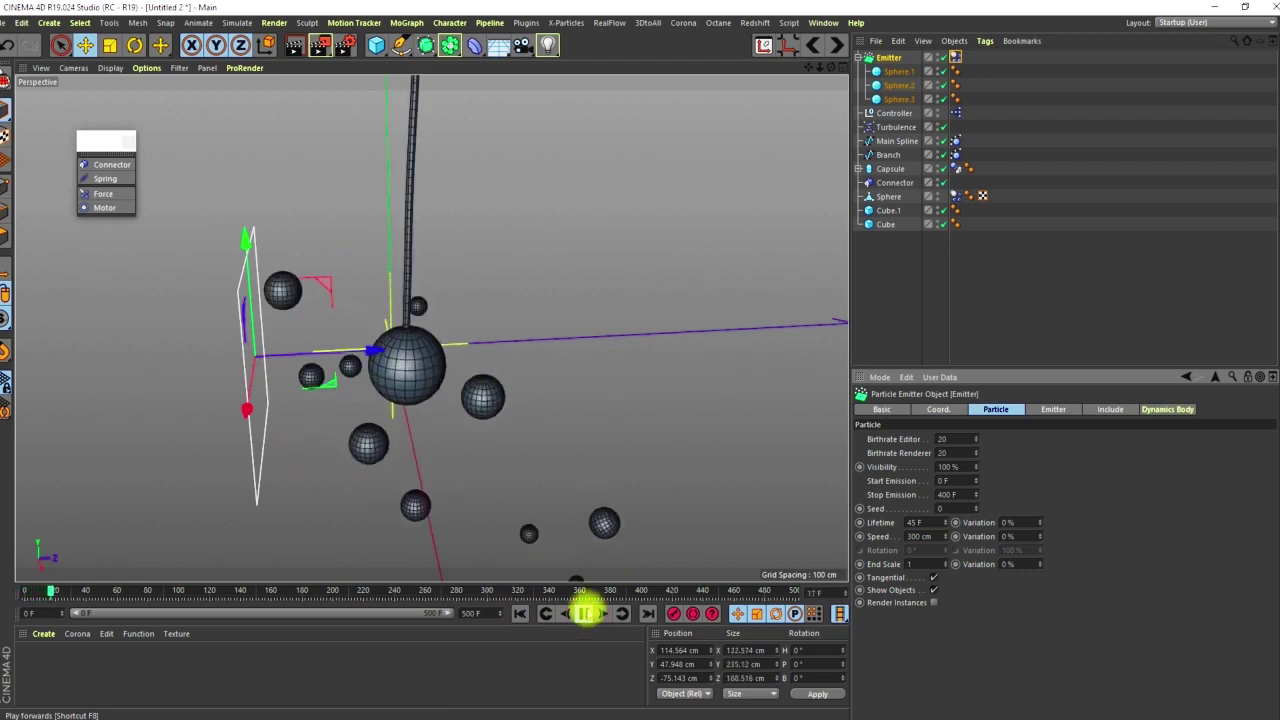
- Examine the collisions and the rope's joint with the hanging sphere from several angles during playback, and stop and rewind the animation
{"action": "left_click_drag", "start_coordinate": [451, 400], "coordinate": [373, 537], "text": "alt"}
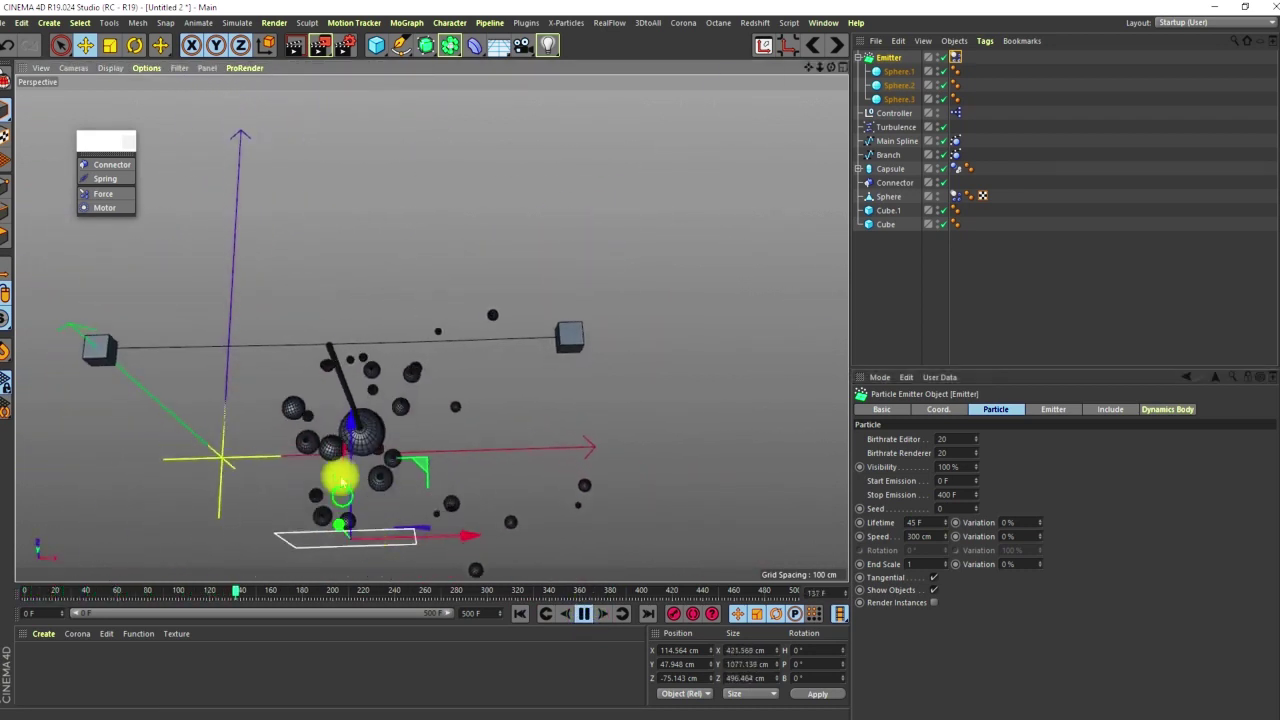
{"action": "middle_click_drag", "start_coordinate": [341, 481], "coordinate": [338, 415], "text": "alt"}
{"action": "right_click_drag", "start_coordinate": [338, 415], "coordinate": [383, 426], "text": "alt"}
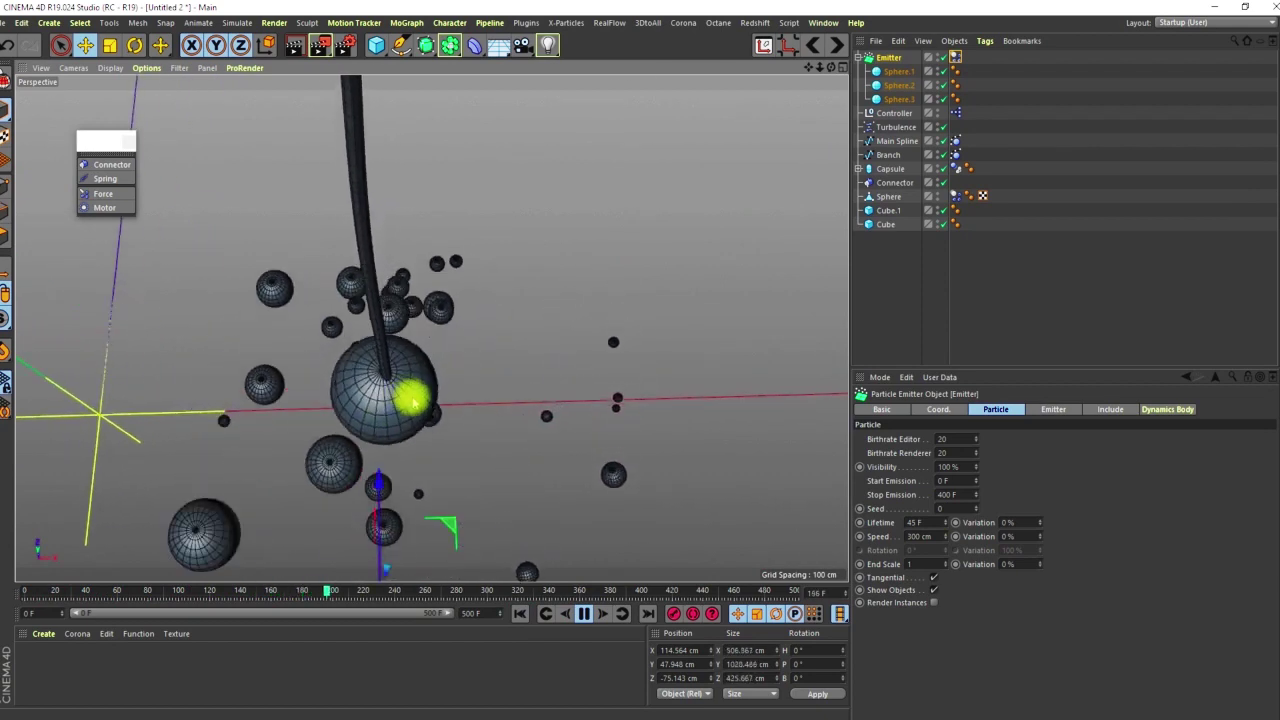
{"action": "left_click", "coordinate": [987, 278]}
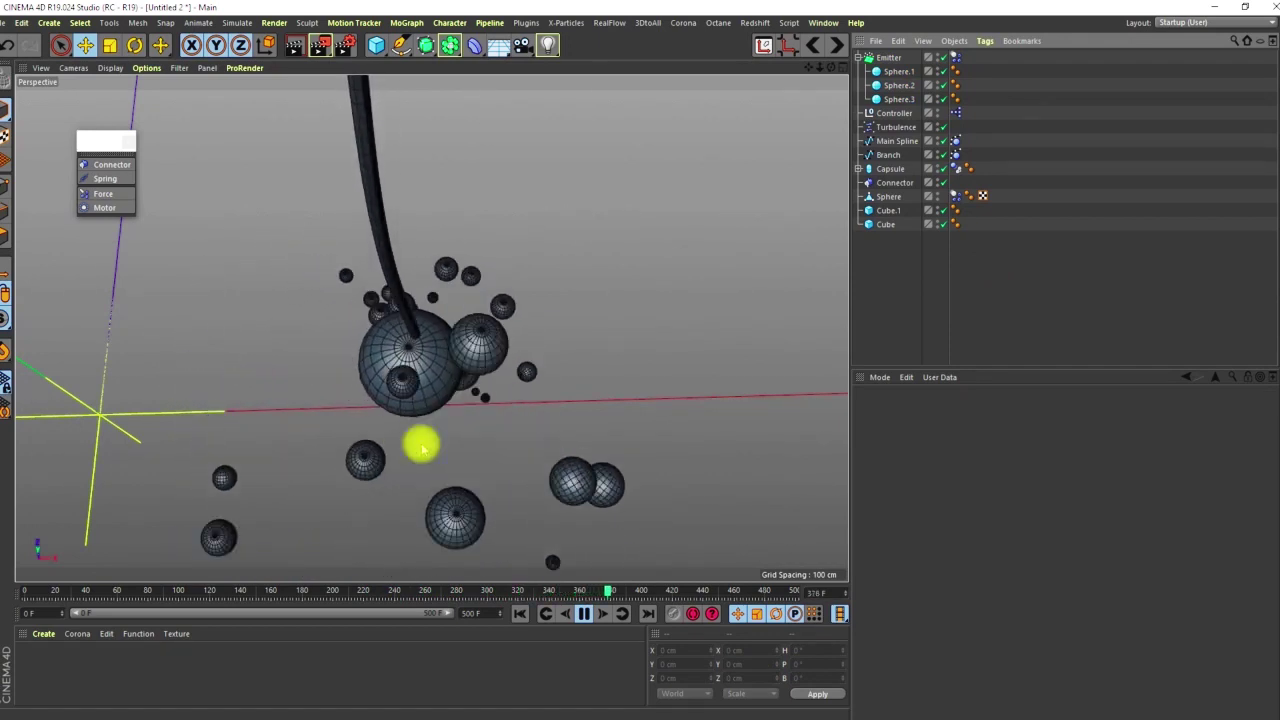
{"action": "left_click_drag", "start_coordinate": [409, 395], "coordinate": [352, 475], "text": "alt"}
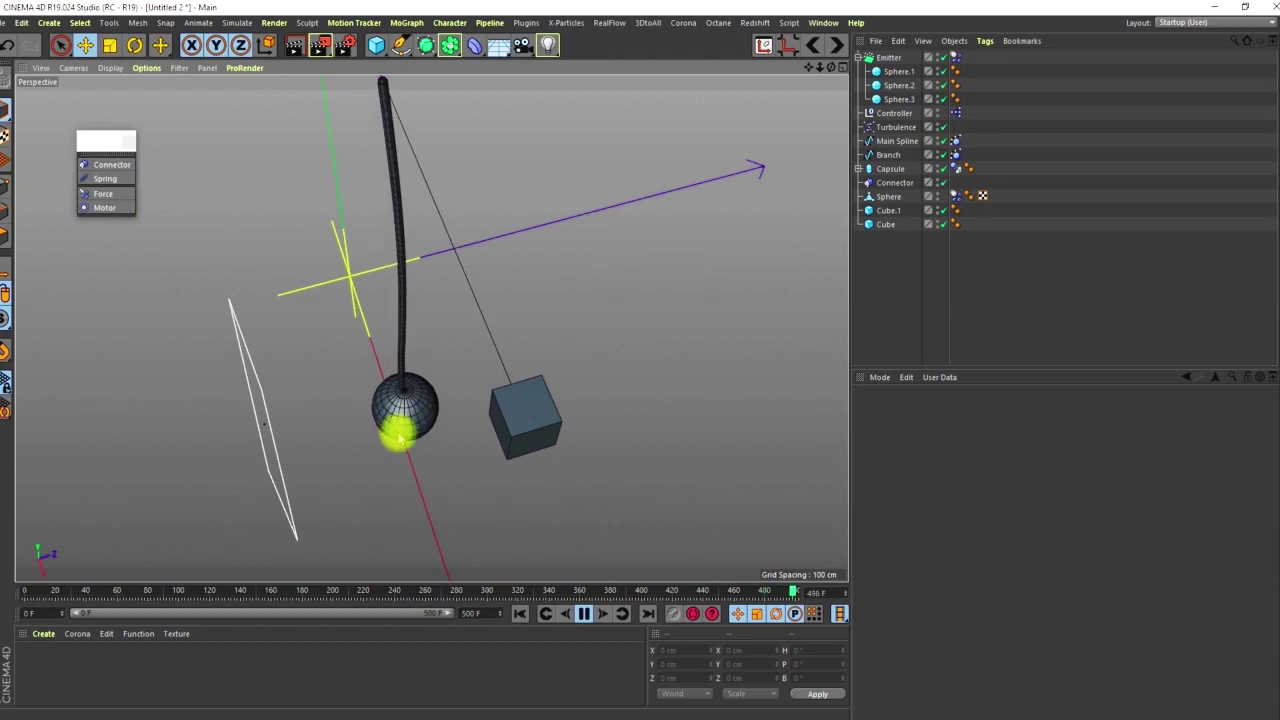
{"action": "right_click_drag", "start_coordinate": [399, 439], "coordinate": [430, 332], "text": "alt"}
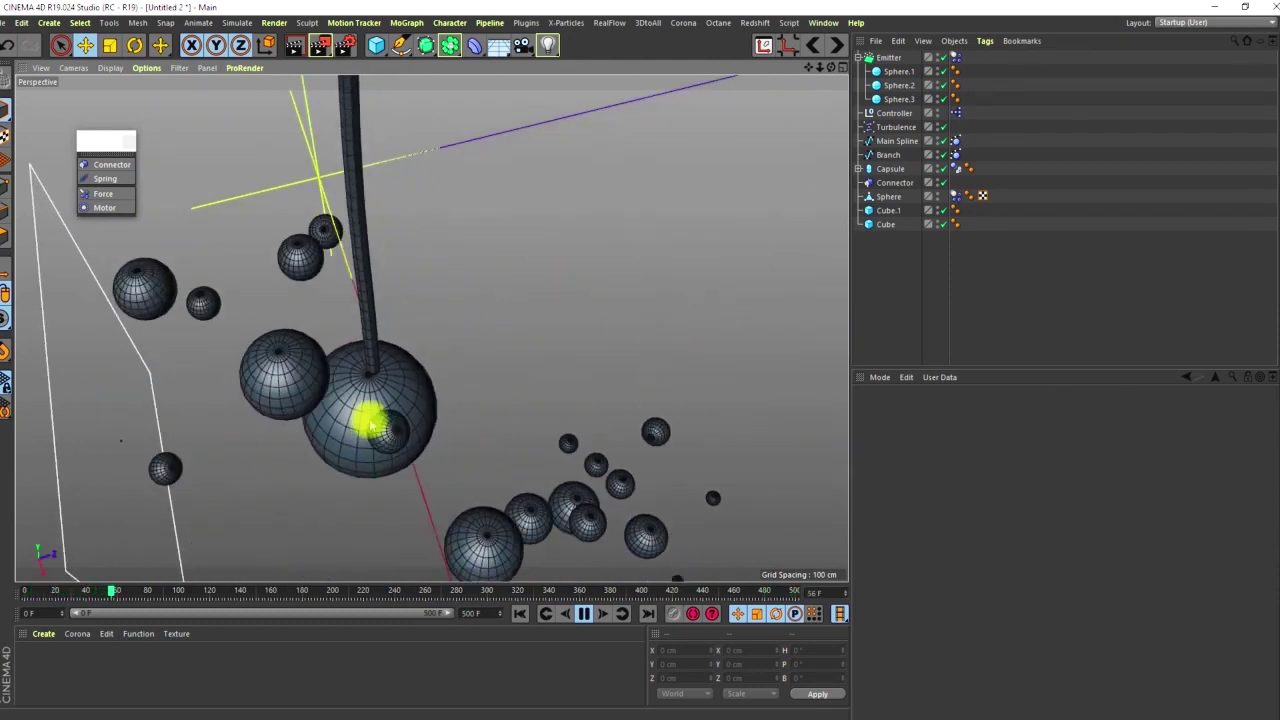
{"action": "scroll", "coordinate": [372, 425], "scroll_direction": "up", "scroll_amount": 5}
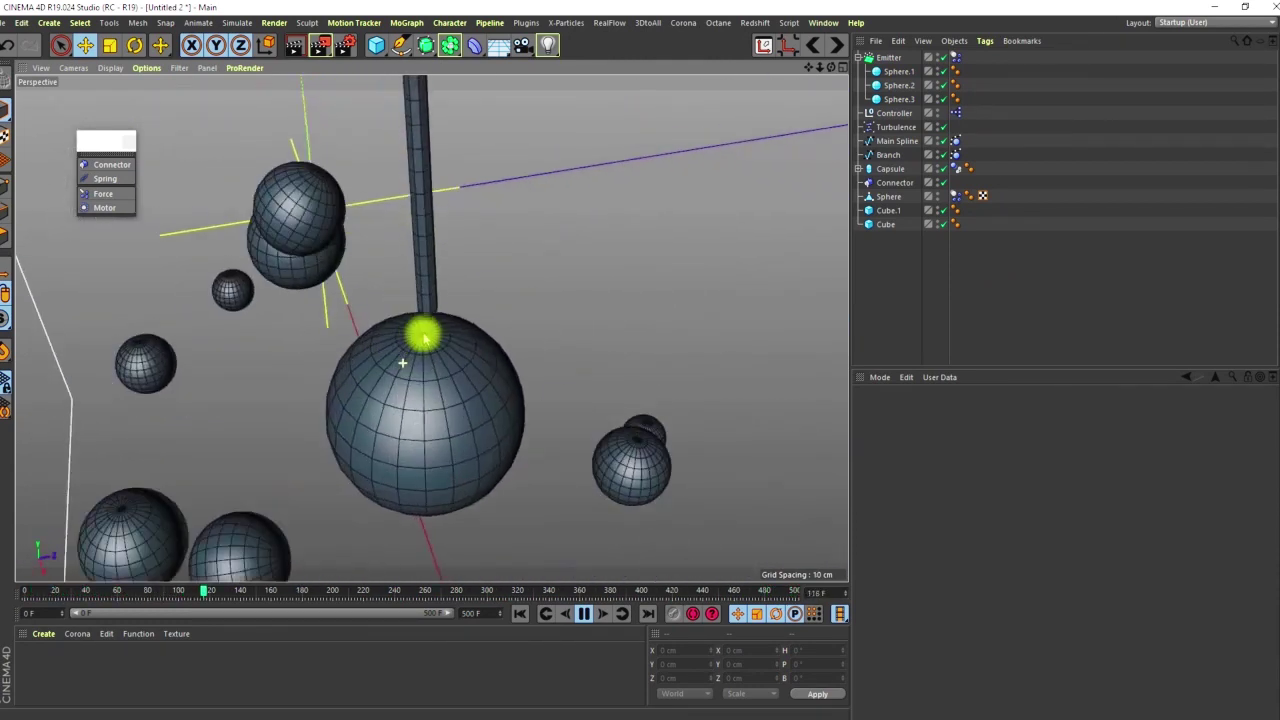
{"action": "left_click_drag", "start_coordinate": [400, 388], "coordinate": [394, 333], "text": "alt"}
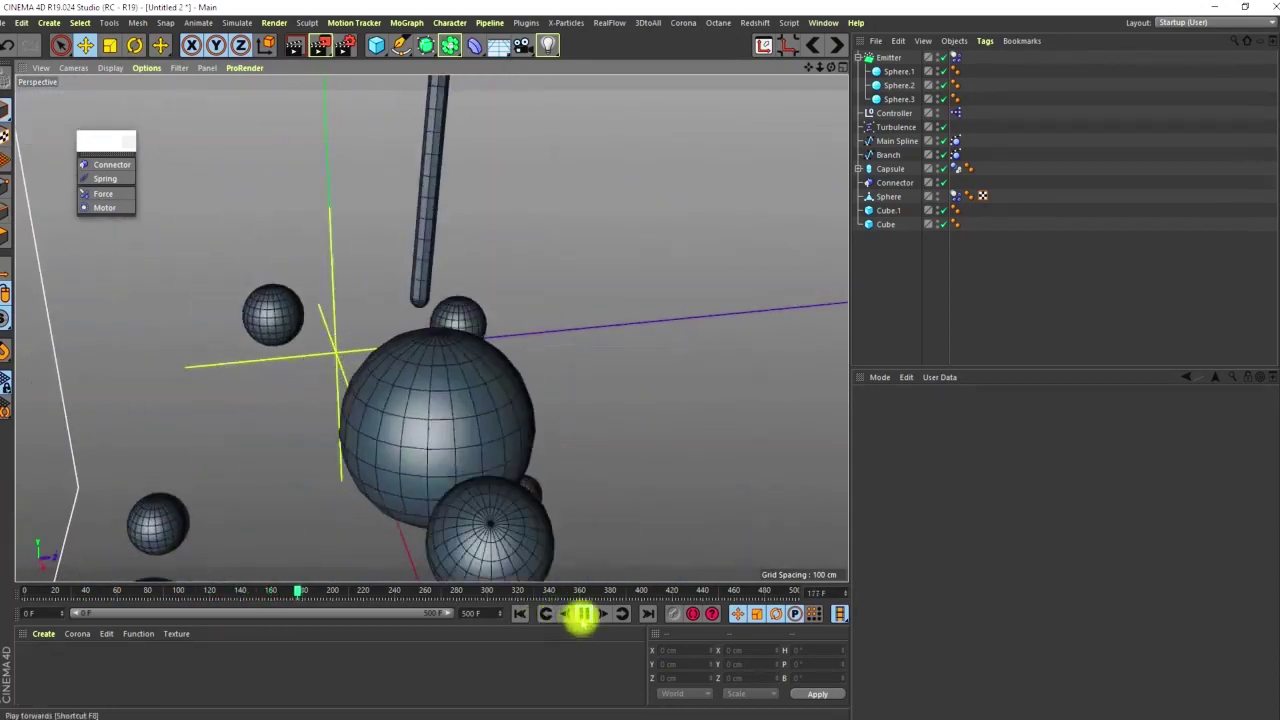
{"action": "left_click", "coordinate": [582, 614]}
{"action": "left_click", "coordinate": [521, 613]}
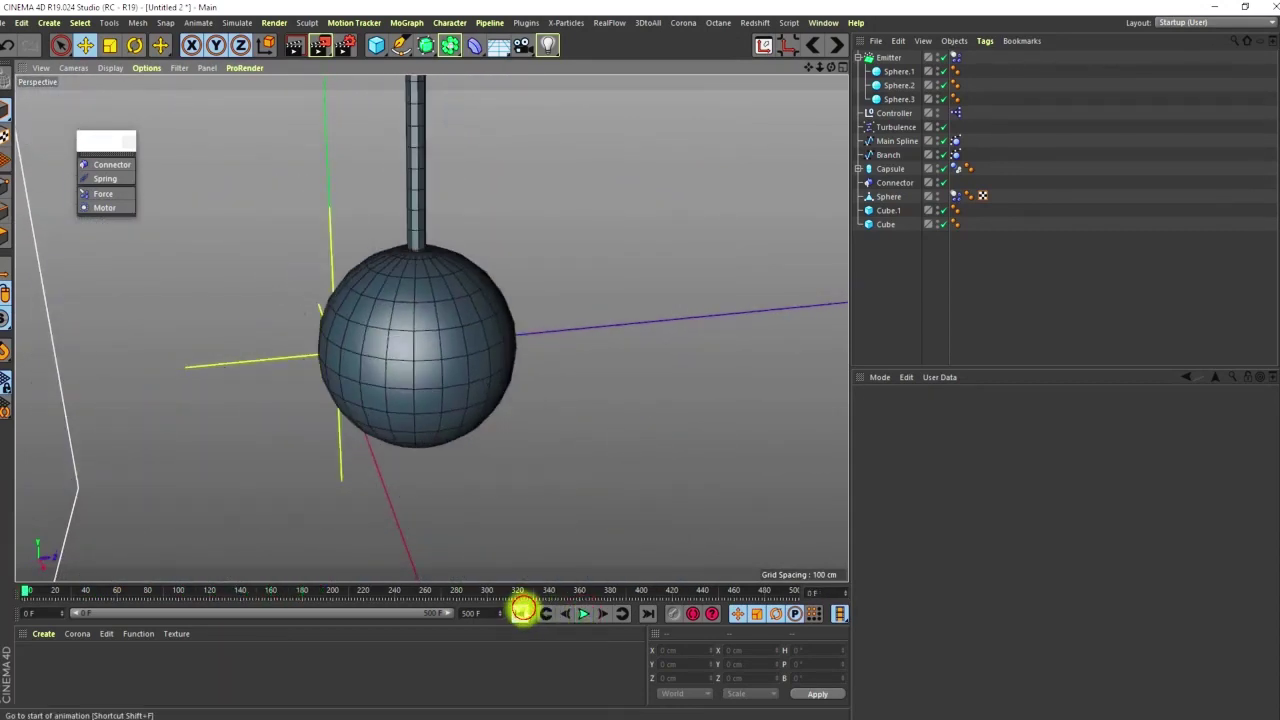
- Play the animation again and examine the swinging rope and hanging sphere both close up and from farther away
{"action": "left_click", "coordinate": [582, 614]}
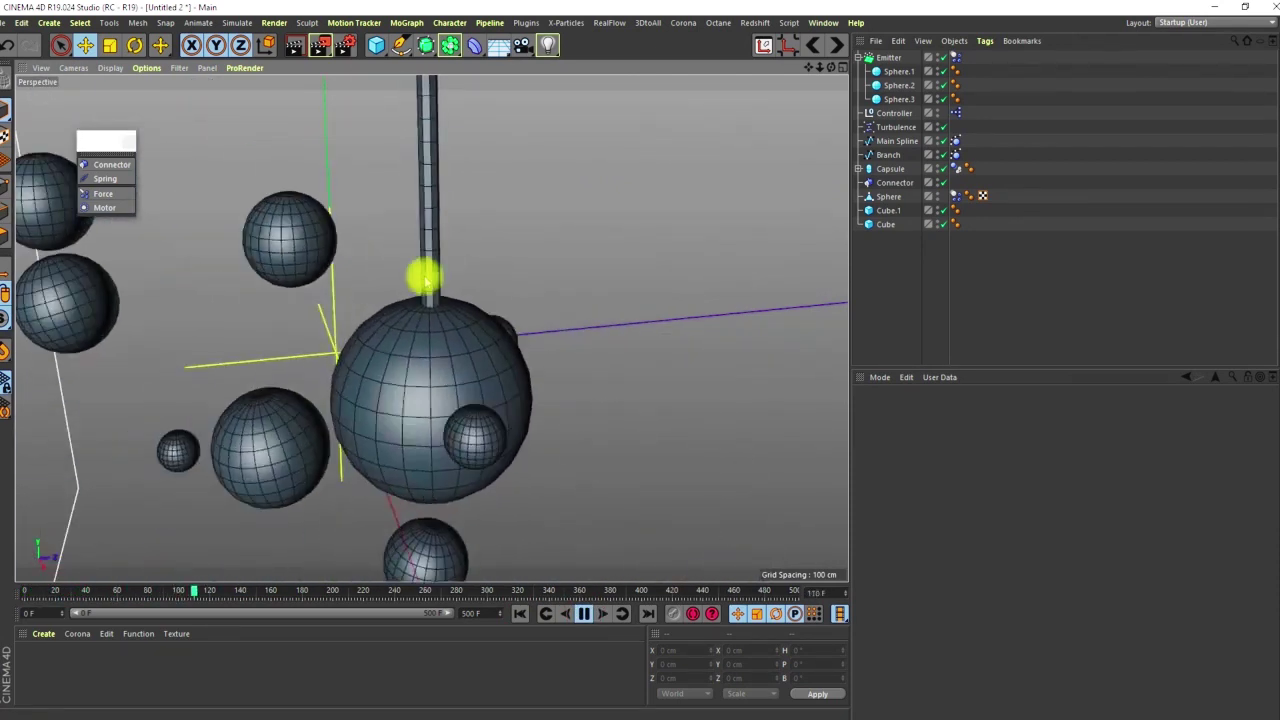
{"action": "left_click_drag", "start_coordinate": [453, 282], "coordinate": [402, 357]}
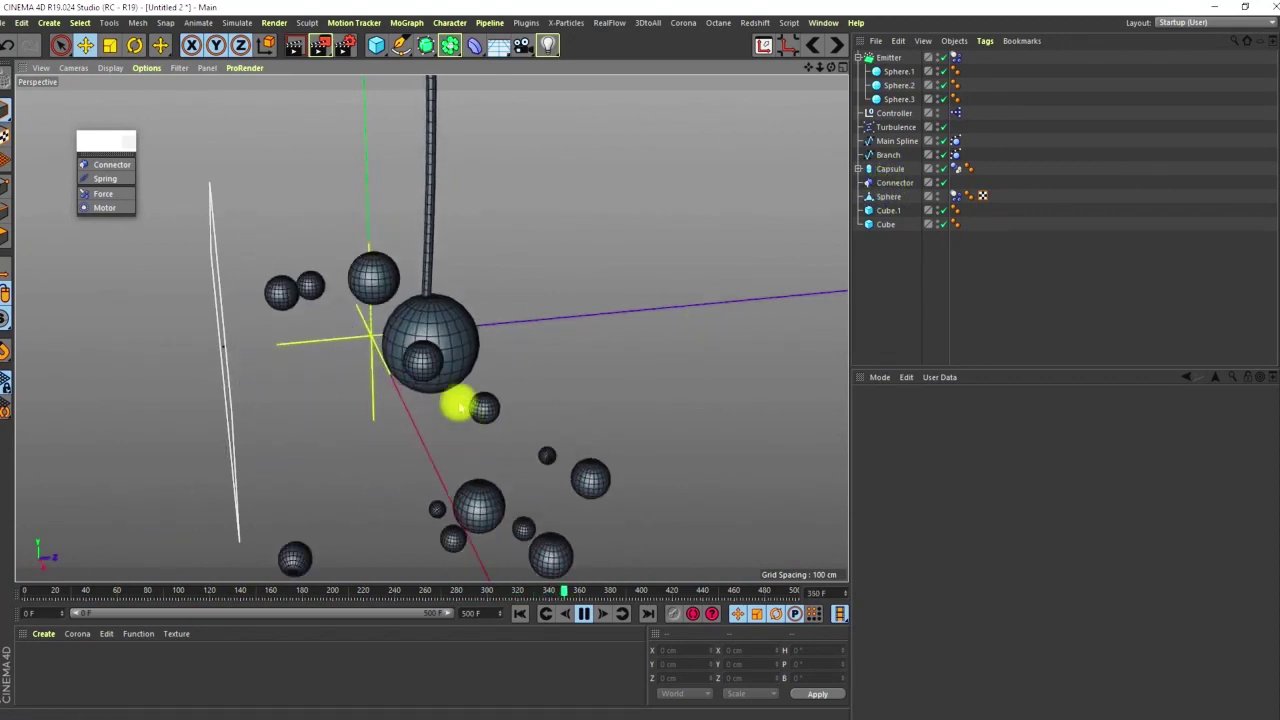
{"action": "right_click_drag", "start_coordinate": [461, 349], "coordinate": [431, 389], "text": "alt"}
{"action": "middle_click_drag", "start_coordinate": [432, 357], "coordinate": [413, 357], "text": "alt"}
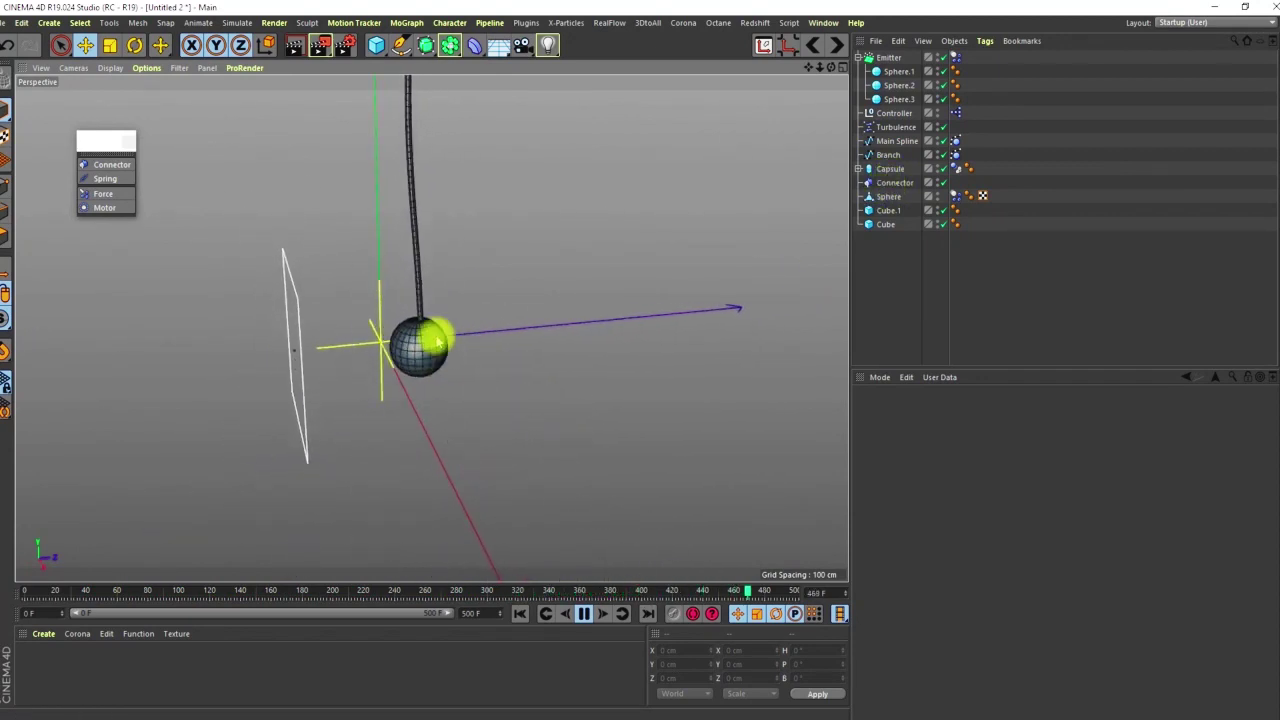
{"action": "left_click_drag", "start_coordinate": [487, 268], "coordinate": [376, 424]}
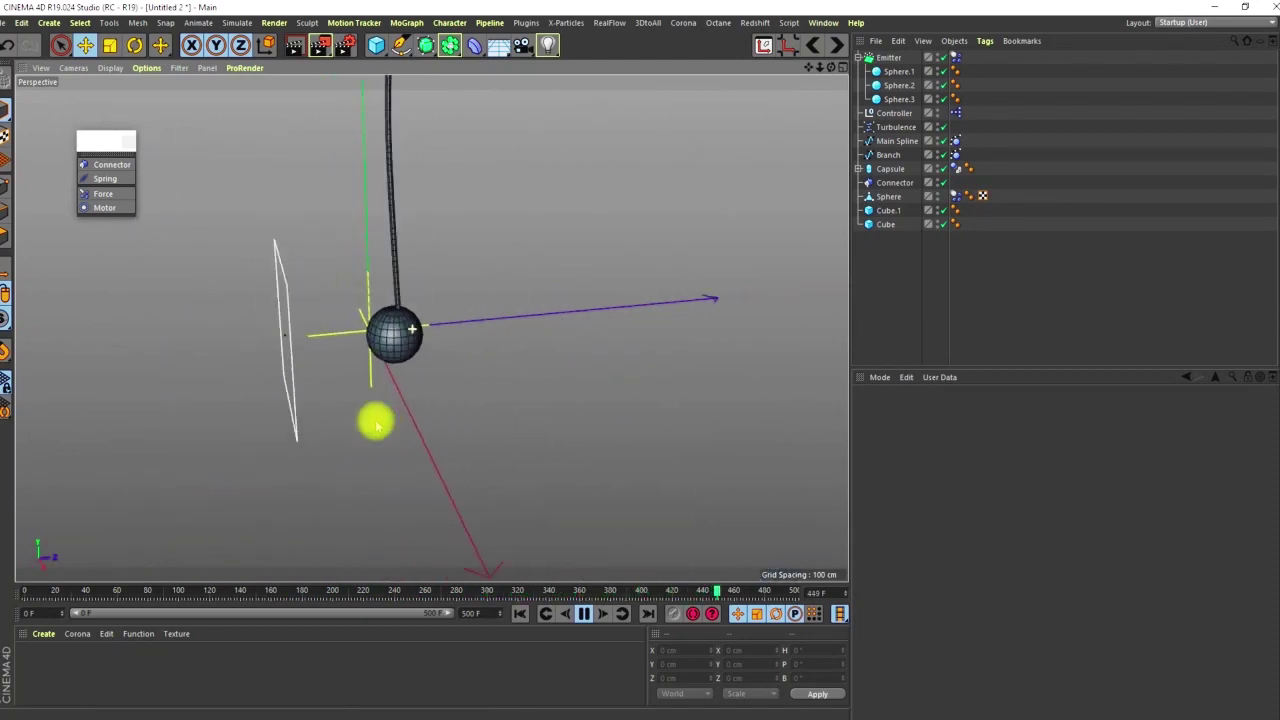